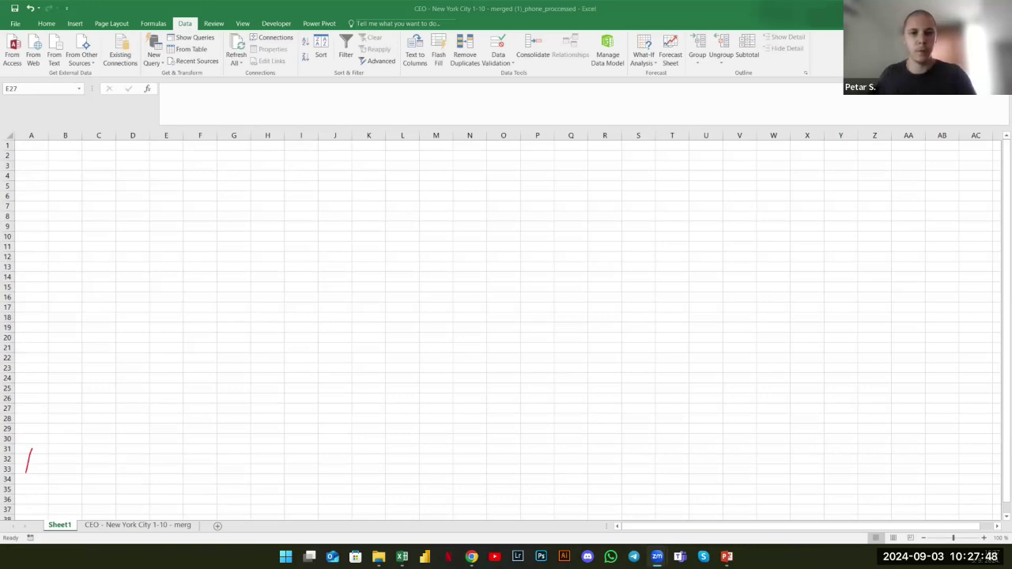
Insert a blank 2-D clustered column chart on Sheet1 and maximize the workbook window
{"action": "left_click", "coordinate": [402, 557]}
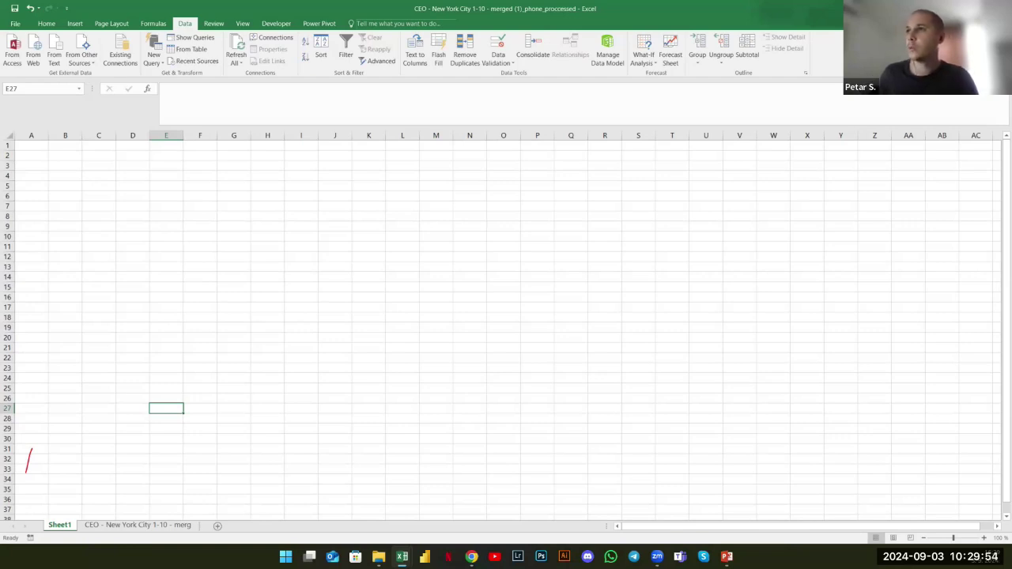
{"action": "left_click", "coordinate": [73, 24]}
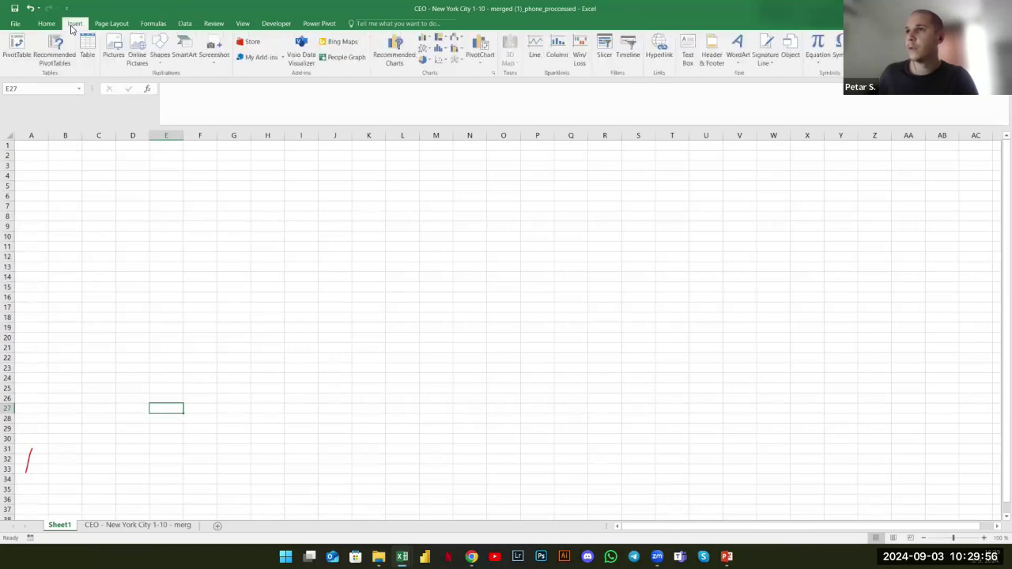
{"action": "double_click", "coordinate": [160, 9]}
{"action": "left_click", "coordinate": [365, 77]}
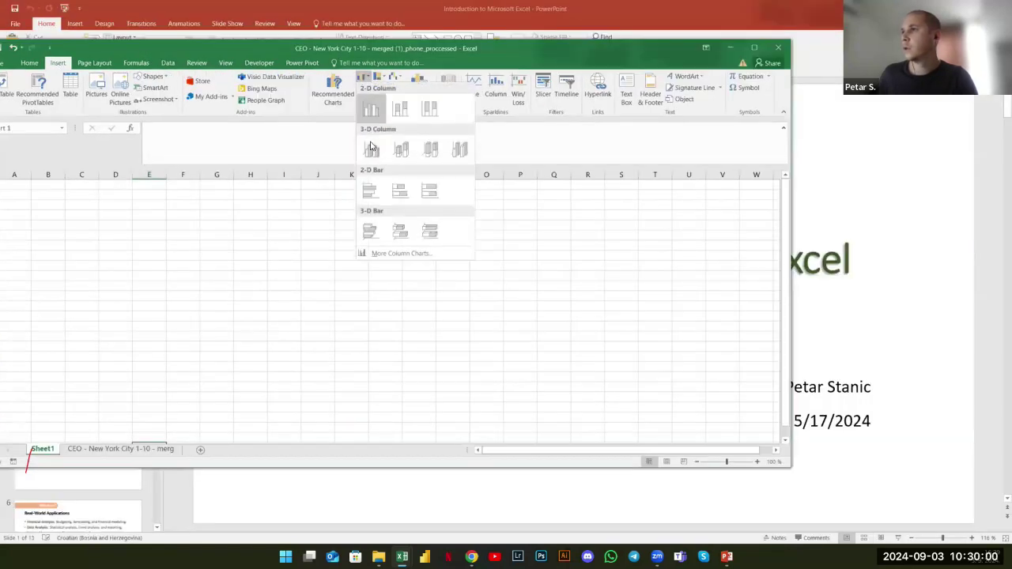
{"action": "left_click", "coordinate": [370, 109]}
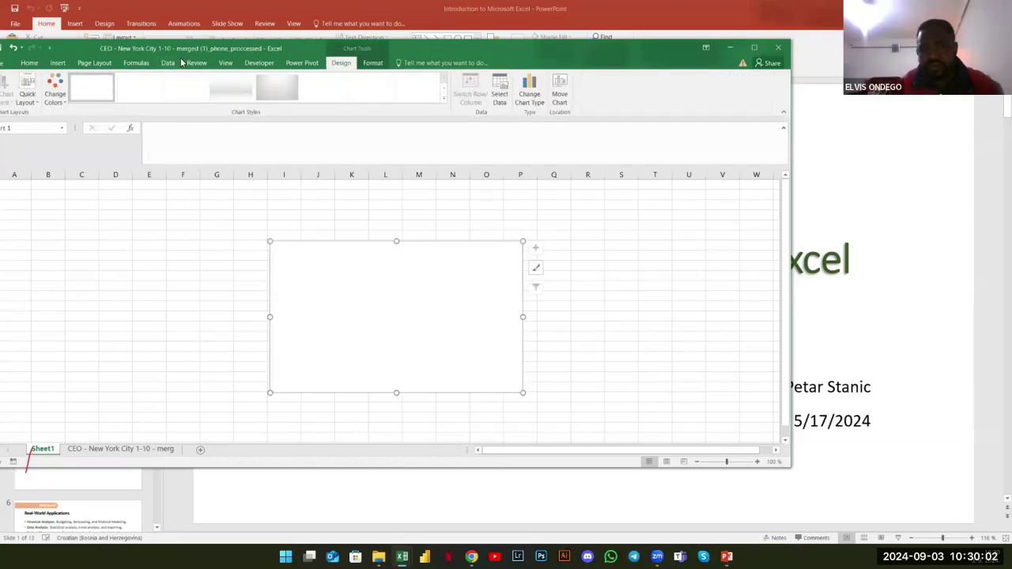
{"action": "key", "text": "super+Up"}
Browse the Sunburst, Histogram and Line chart types for the blank chart and cancel the change
{"action": "right_click", "coordinate": [419, 291]}
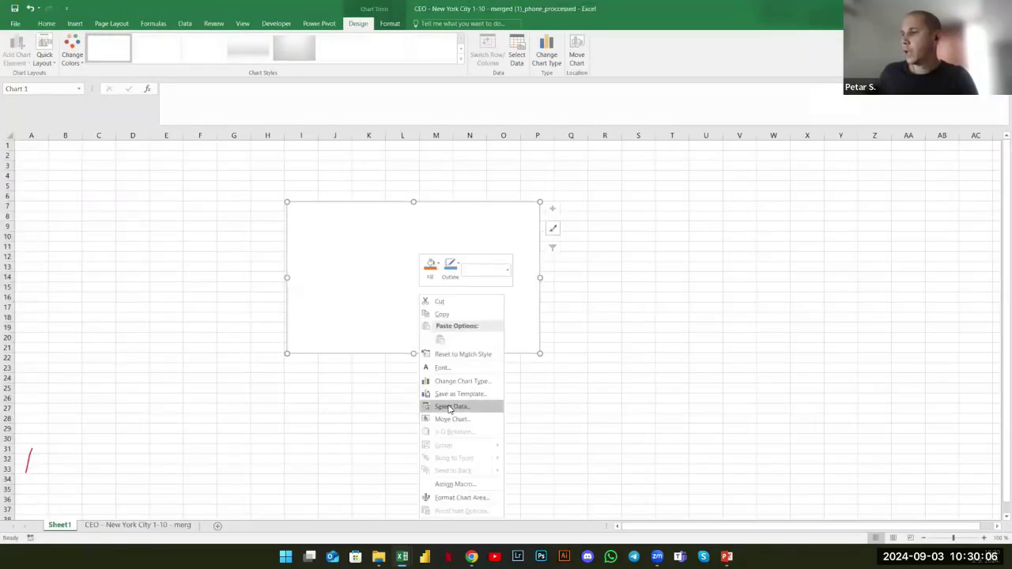
{"action": "left_click", "coordinate": [463, 382]}
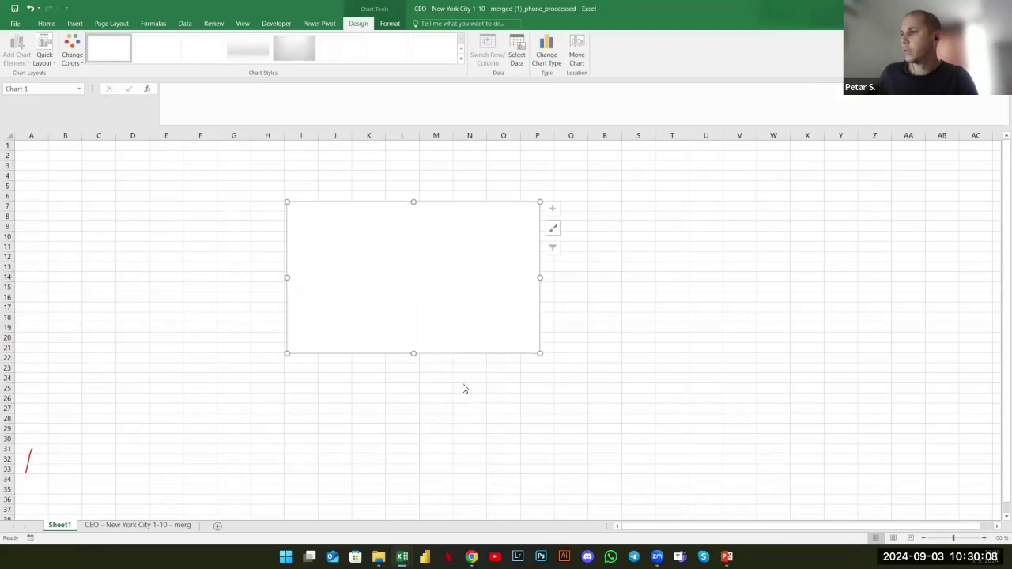
{"action": "left_click", "coordinate": [406, 344]}
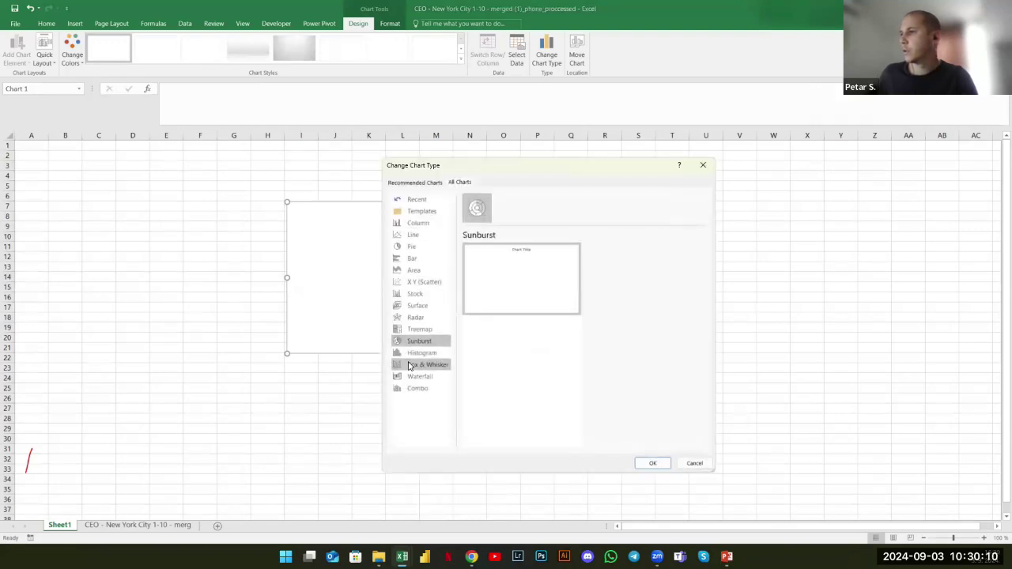
{"action": "left_click", "coordinate": [419, 353]}
{"action": "left_click", "coordinate": [414, 235]}
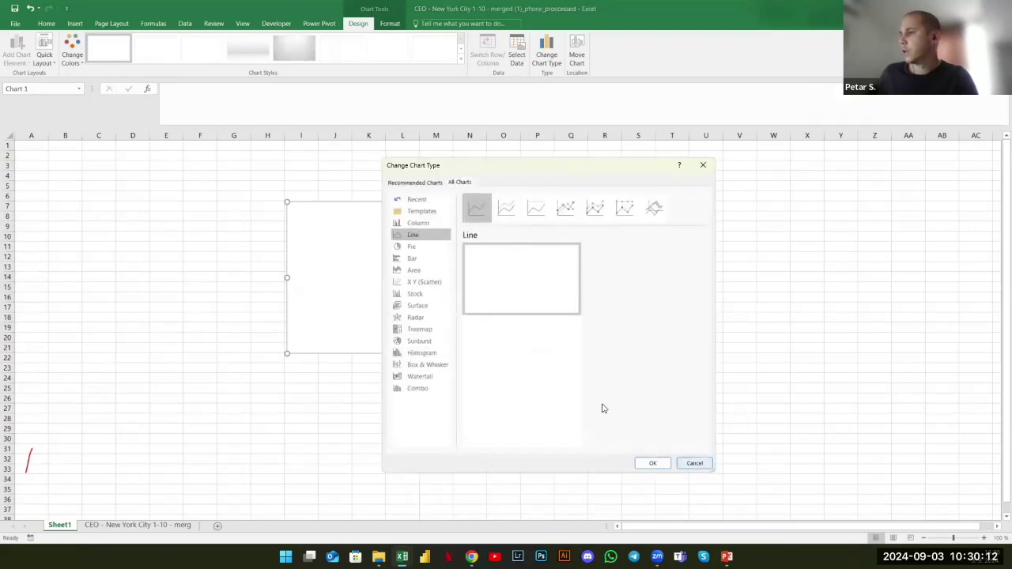
{"action": "left_click", "coordinate": [686, 463]}
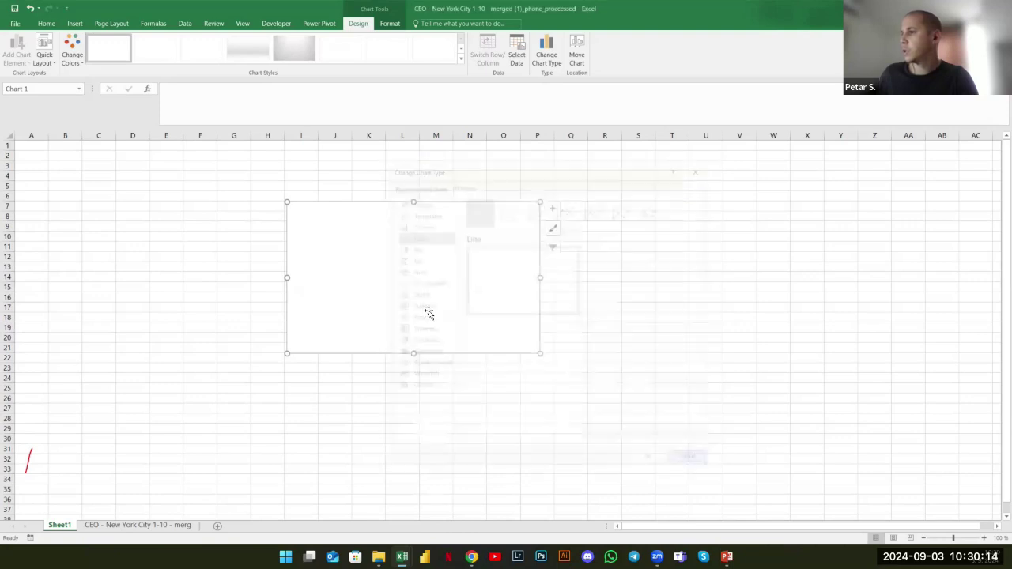
View the Format Chart Area options of the blank chart and close them
{"action": "right_click", "coordinate": [429, 311]}
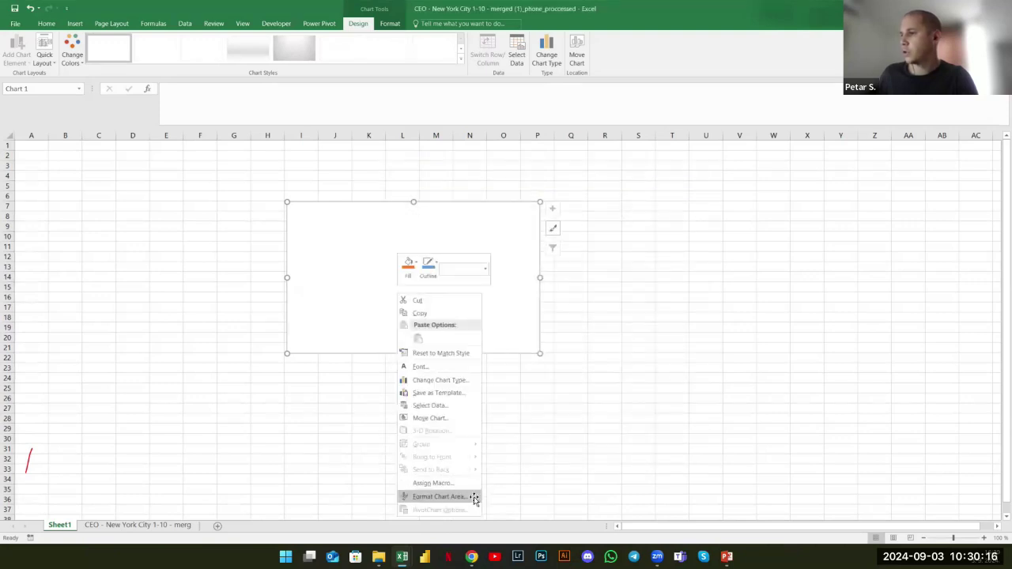
{"action": "left_click", "coordinate": [473, 498]}
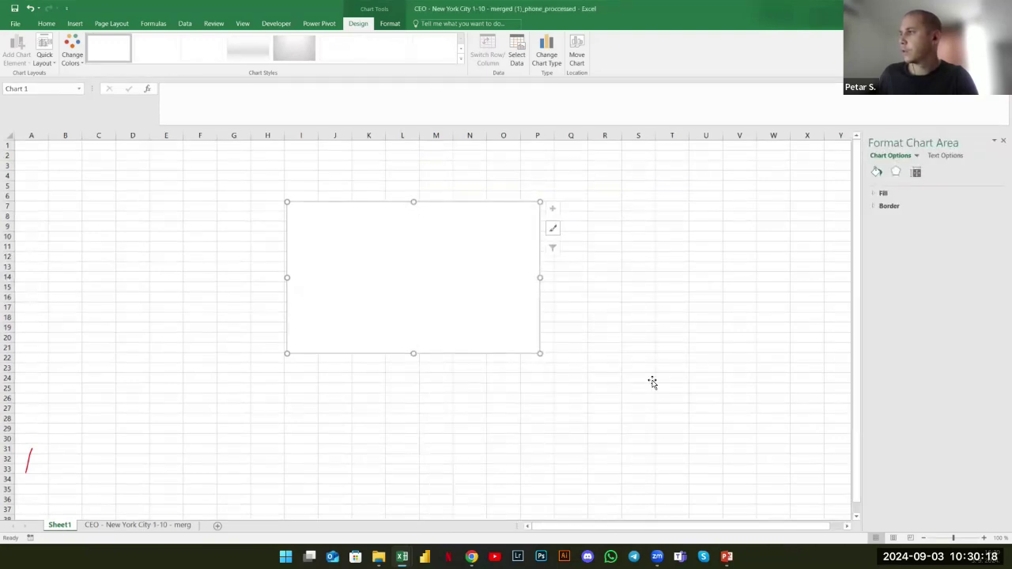
{"action": "left_click", "coordinate": [998, 143]}
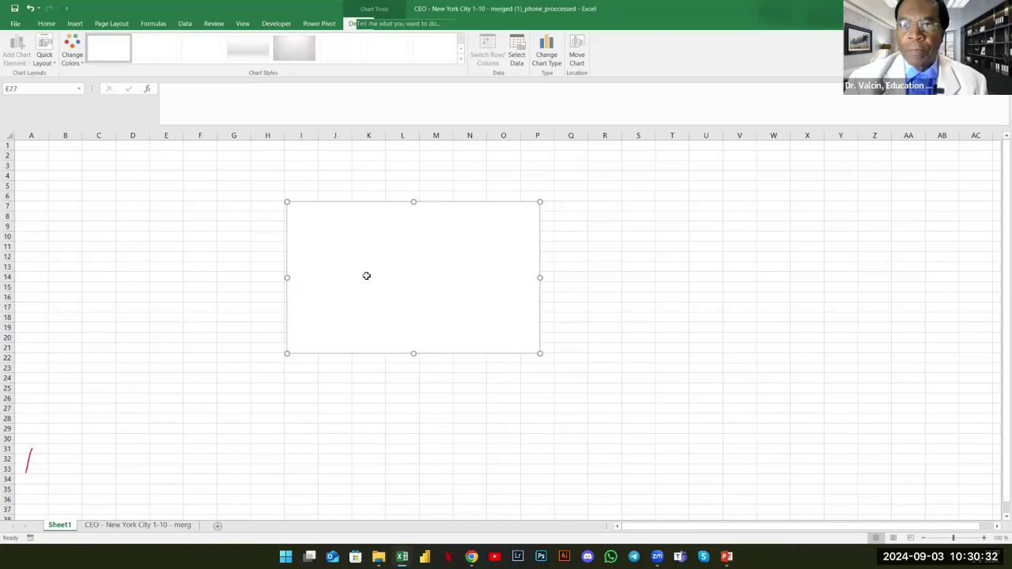
Delete the blank chart from Sheet1 and move the cell selection up to E14
{"action": "key", "text": "Delete"}
{"action": "key", "text": "Up"}
{"action": "key", "text": "Up"}
{"action": "key", "text": "Up"}
{"action": "key", "text": "Up"}
{"action": "key", "text": "Up"}
{"action": "key", "text": "Up"}
{"action": "key", "text": "Up"}
{"action": "key", "text": "Up"}
{"action": "key", "text": "Up"}
{"action": "key", "text": "Up"}
{"action": "key", "text": "Up"}
{"action": "key", "text": "Up"}
{"action": "key", "text": "Up"}
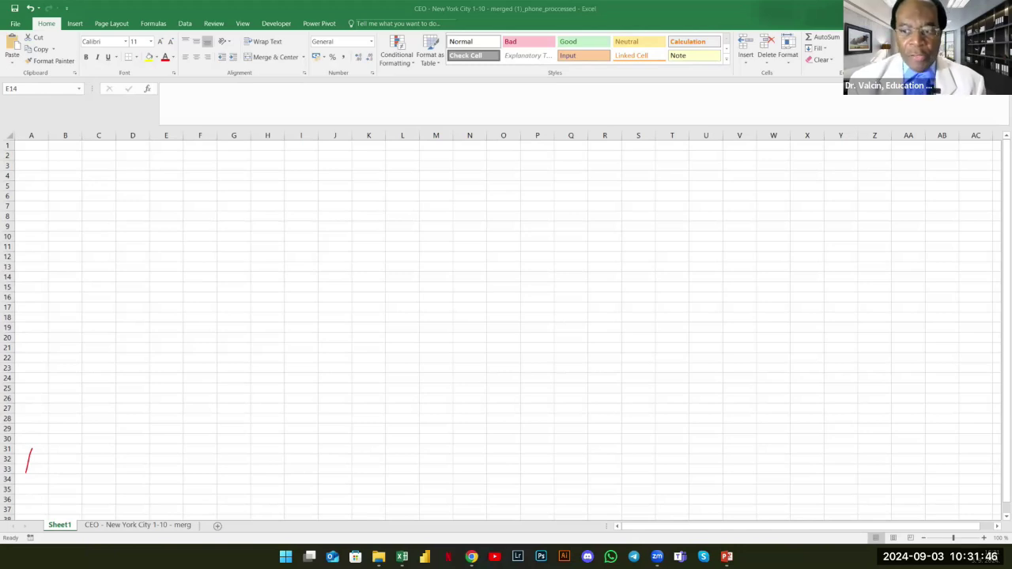
{"action": "key", "text": "alt+Tab"}
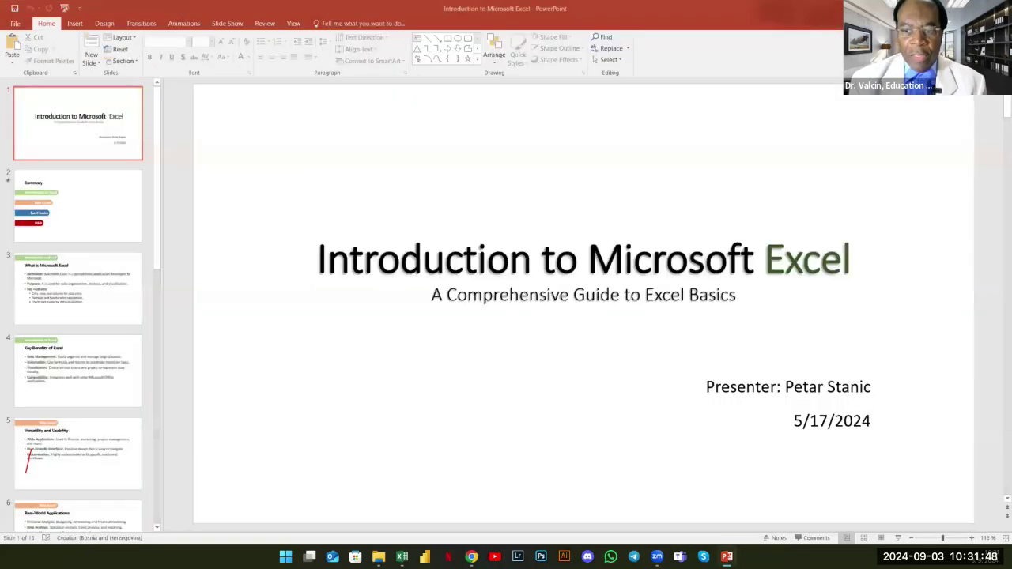
{"action": "key", "text": "alt+Tab"}
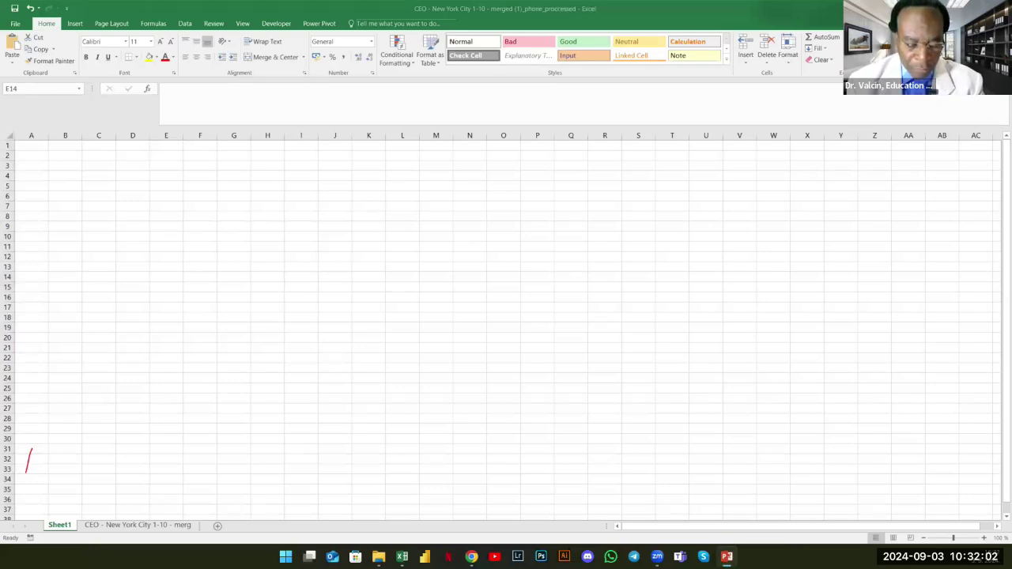
{"action": "right_click", "coordinate": [160, 267]}
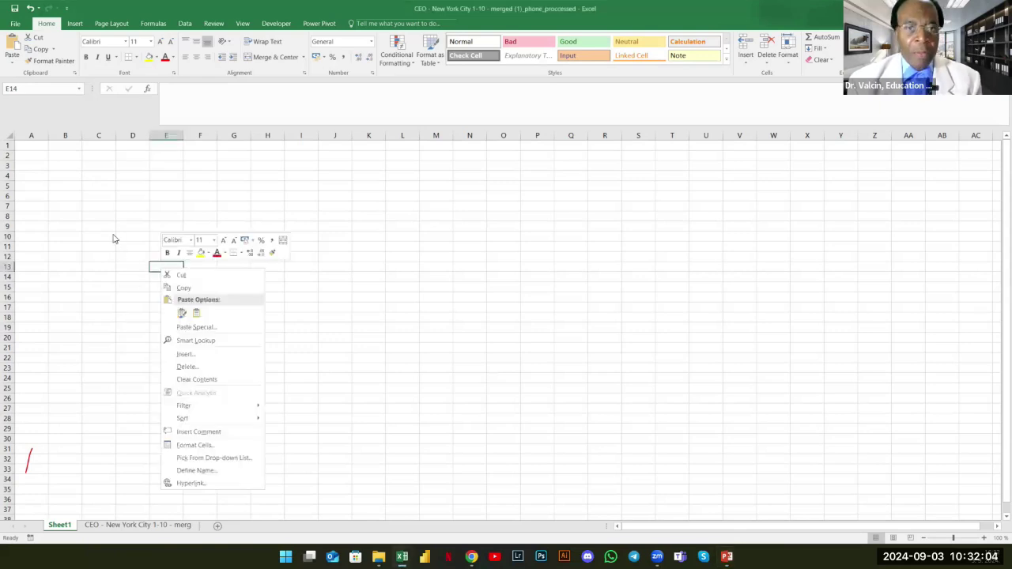
{"action": "left_click", "coordinate": [112, 234]}
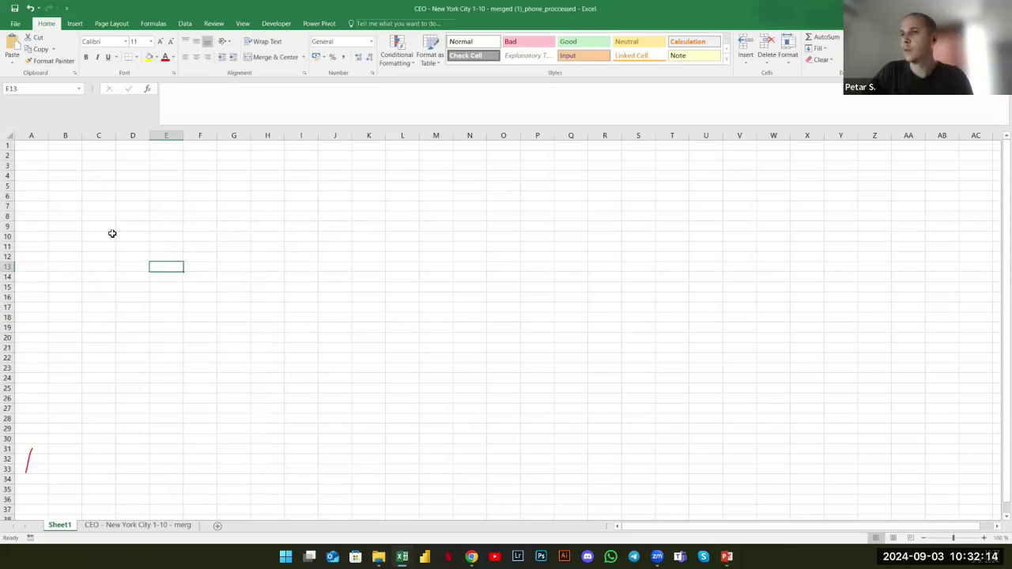
{"action": "left_click", "coordinate": [133, 225]}
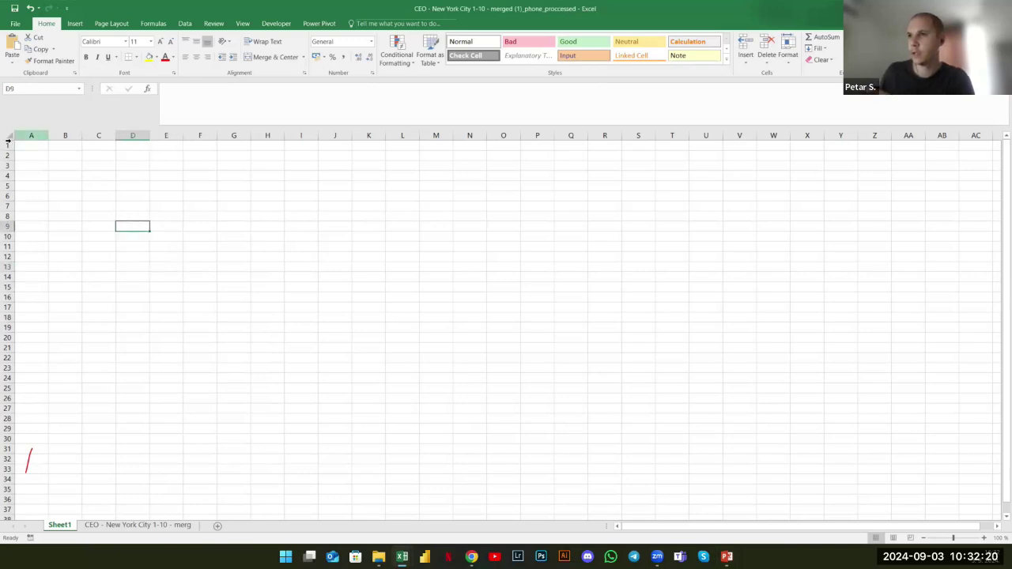
{"action": "left_click", "coordinate": [166, 257]}
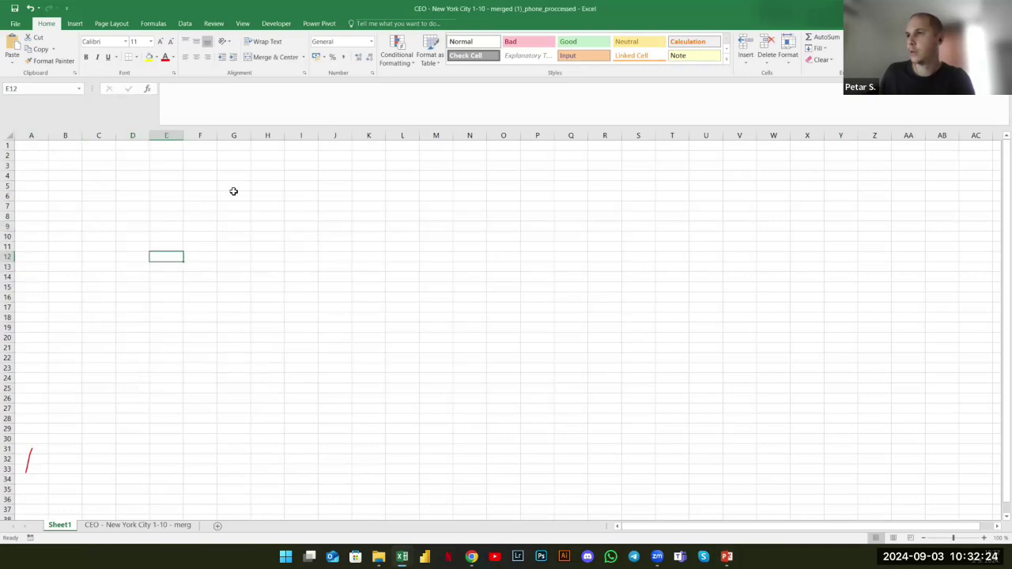
Fill cell G6 with yellow and enter the text G6 in it
{"action": "left_click", "coordinate": [226, 194]}
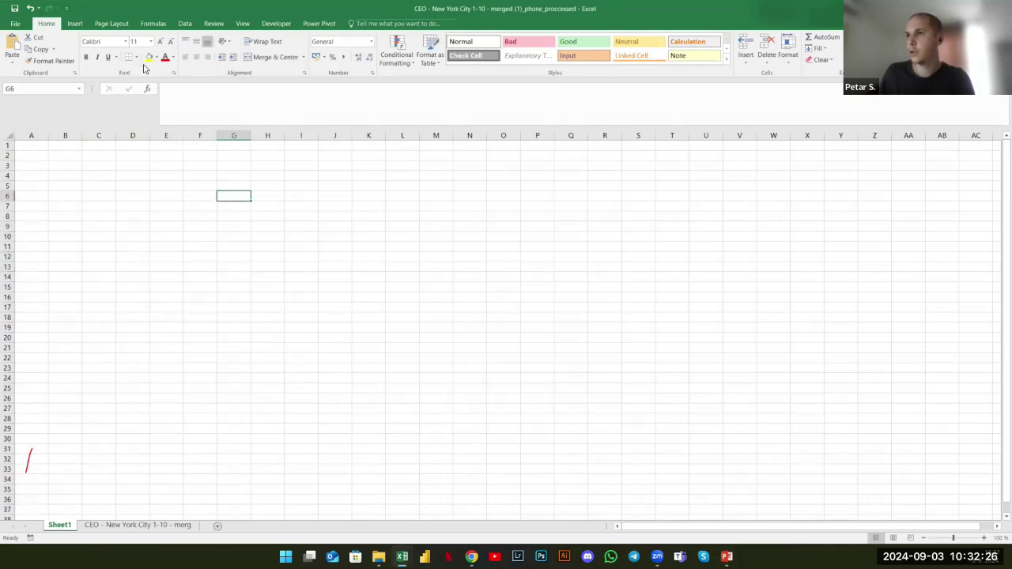
{"action": "left_click", "coordinate": [148, 57]}
{"action": "left_click", "coordinate": [226, 232]}
{"action": "left_click", "coordinate": [237, 195]}
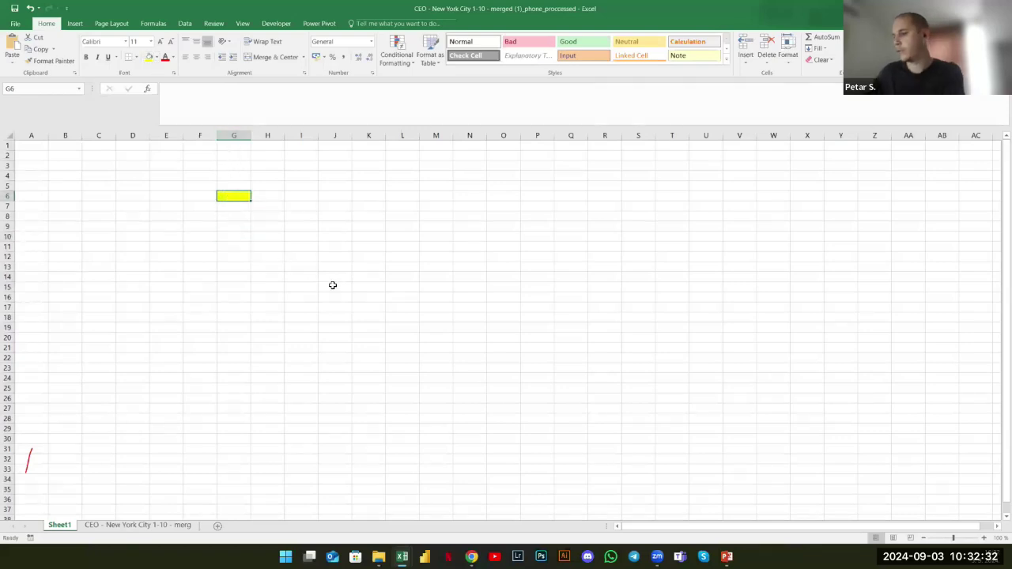
{"action": "type", "text": "G6"}
{"action": "key", "text": "Return"}
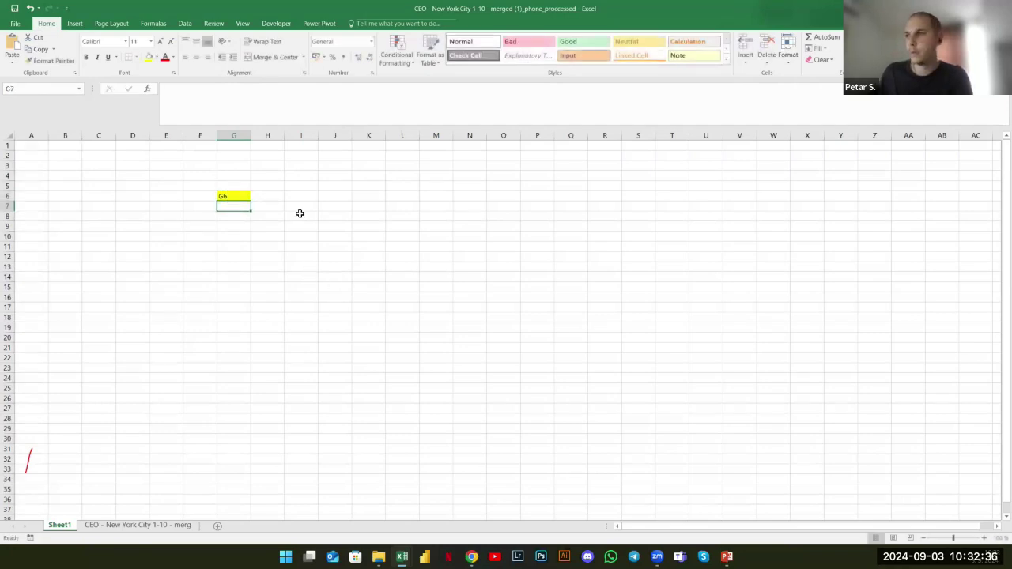
Try bold and italic on the text in cell G6, and color the text red
{"action": "left_click", "coordinate": [238, 195]}
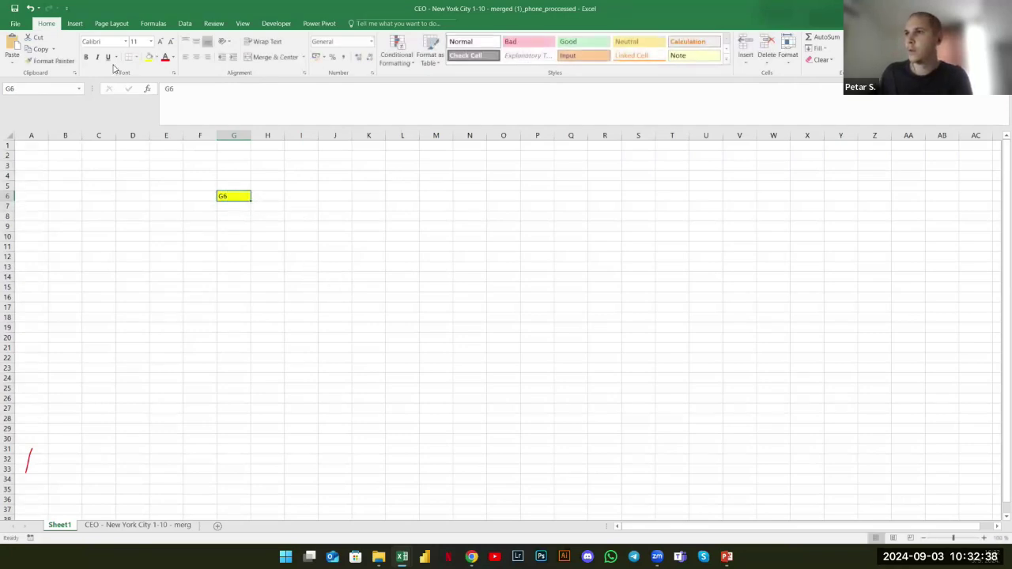
{"action": "left_click", "coordinate": [87, 57]}
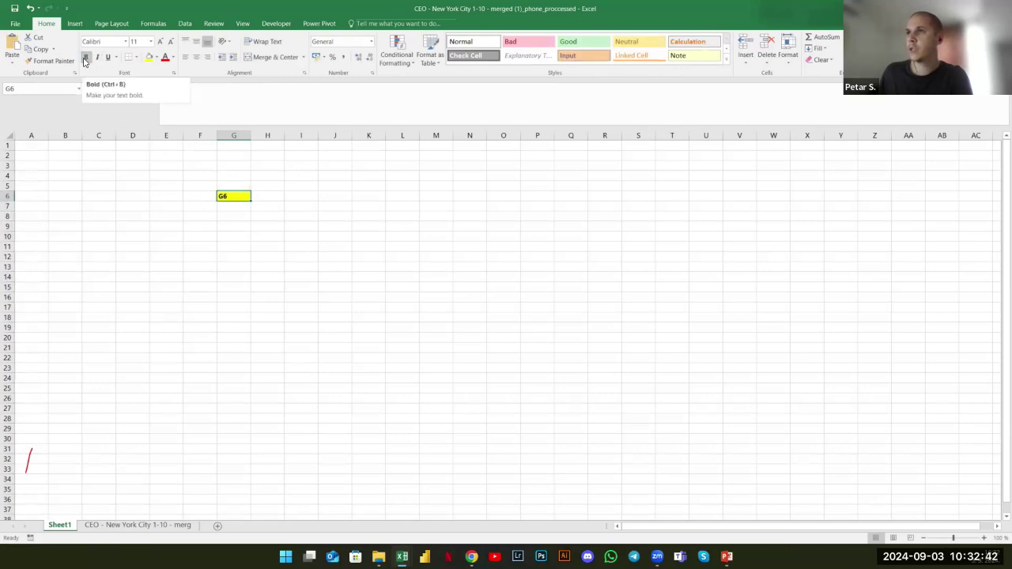
{"action": "left_click", "coordinate": [86, 57]}
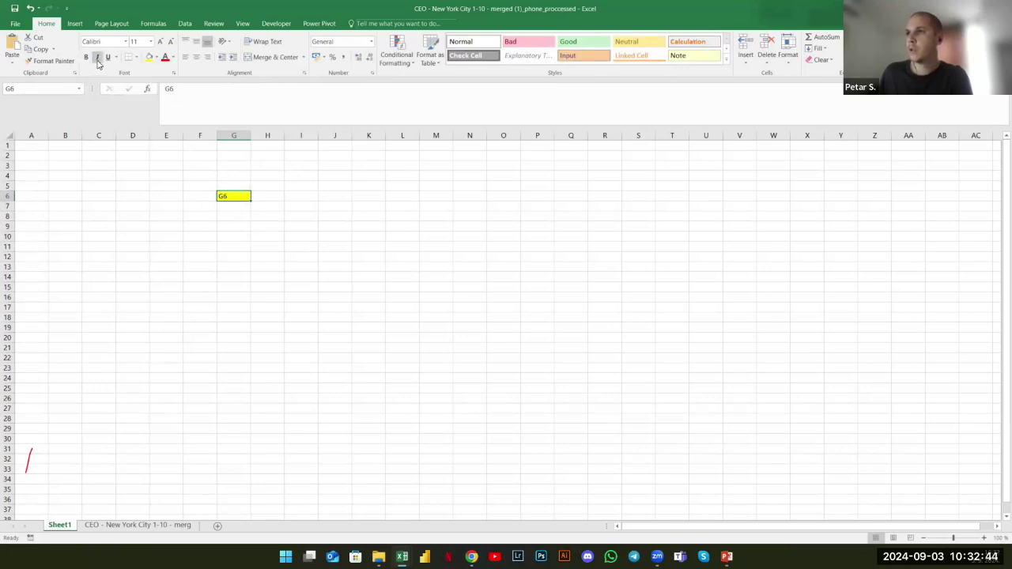
{"action": "left_click", "coordinate": [97, 59]}
{"action": "left_click", "coordinate": [97, 58]}
{"action": "left_click", "coordinate": [166, 58]}
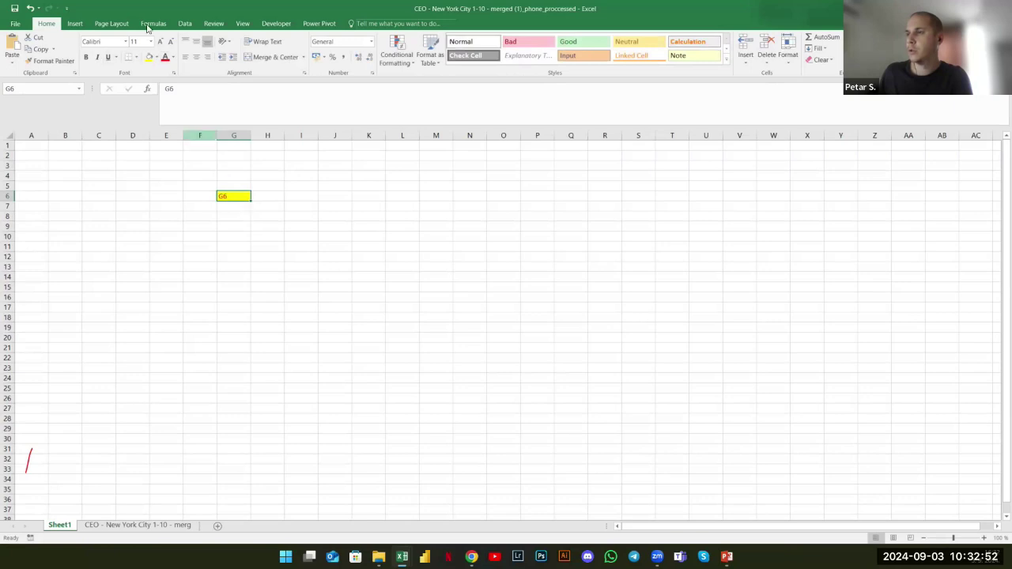
{"action": "left_click", "coordinate": [206, 234]}
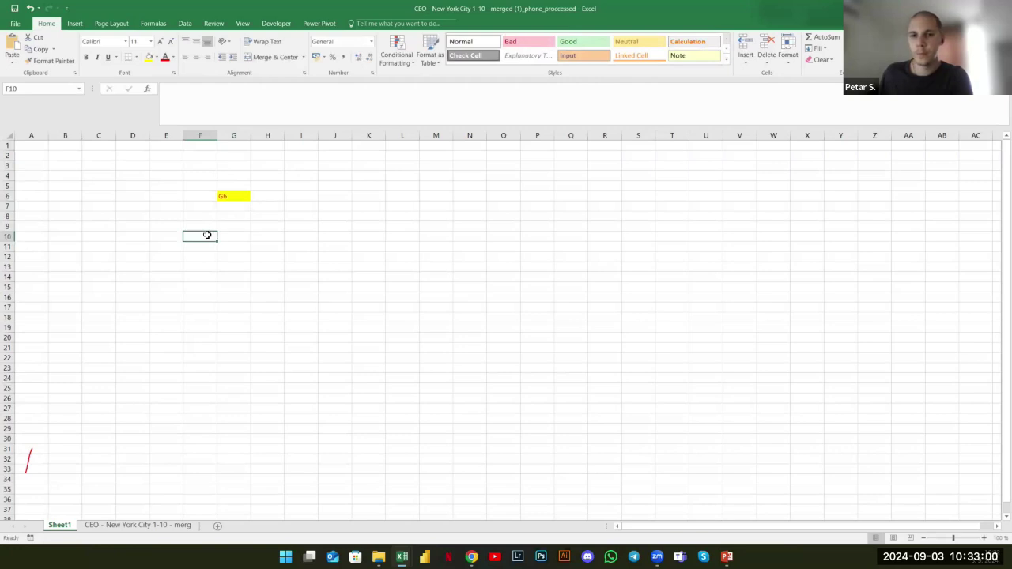
Enter the column header Revenue in cell A1
{"action": "left_click", "coordinate": [41, 146]}
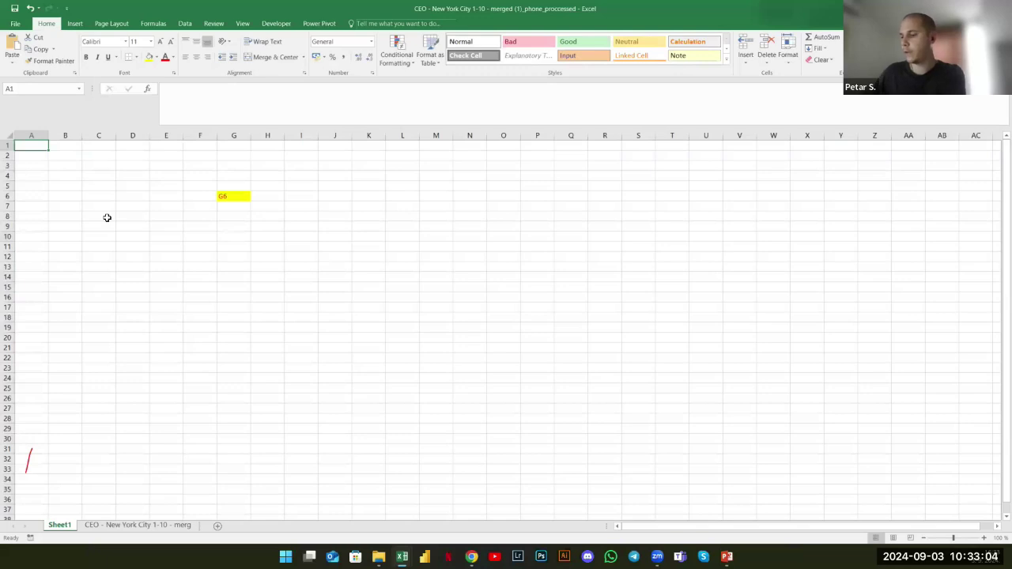
{"action": "type", "text": "Revenus"}
{"action": "key", "text": "BackSpace"}
{"action": "type", "text": "e"}
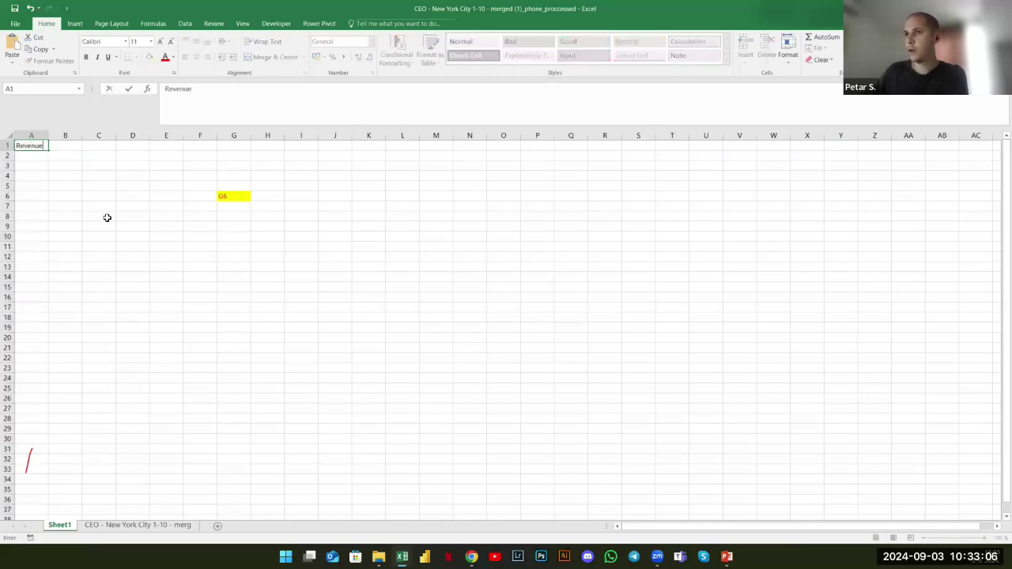
{"action": "key", "text": "Return"}
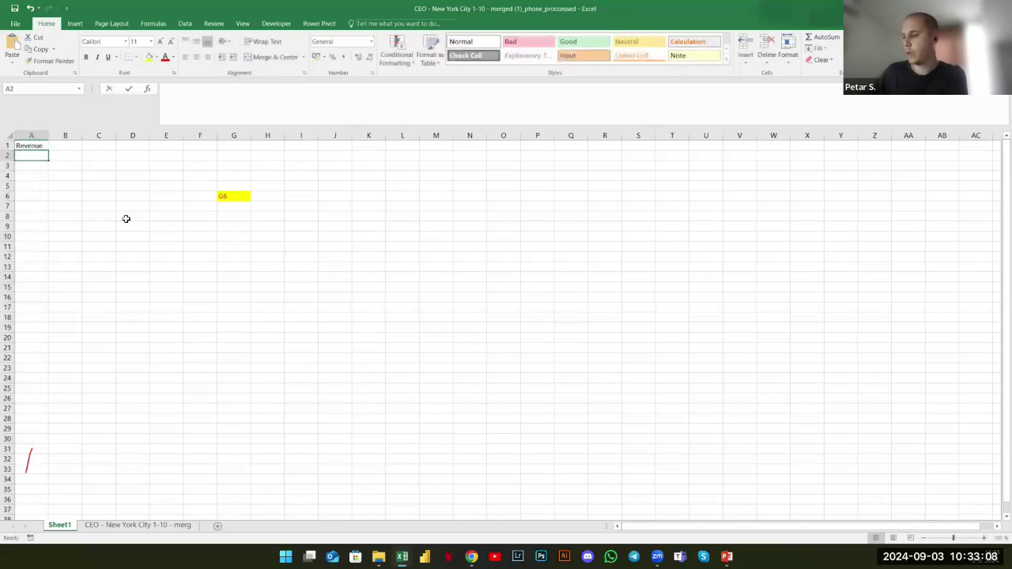
Enter the revenue values 100, 24, 50, 34 and 345 in cells A2 to A6
{"action": "type", "text": "100"}
{"action": "key", "text": "Return"}
{"action": "type", "text": "24"}
{"action": "key", "text": "Return"}
{"action": "type", "text": "50"}
{"action": "key", "text": "Return"}
{"action": "type", "text": "34"}
{"action": "key", "text": "Return"}
{"action": "type", "text": "345"}
{"action": "key", "text": "Return"}
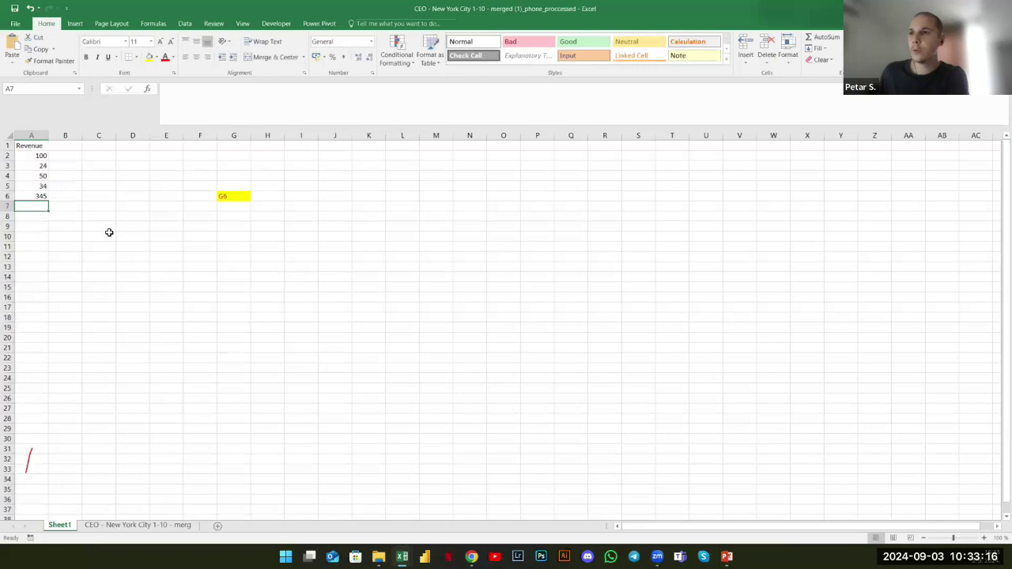
Delete column G with the yellow cell from the sheet and select cell C2
{"action": "left_click_drag", "start_coordinate": [39, 156], "coordinate": [39, 217]}
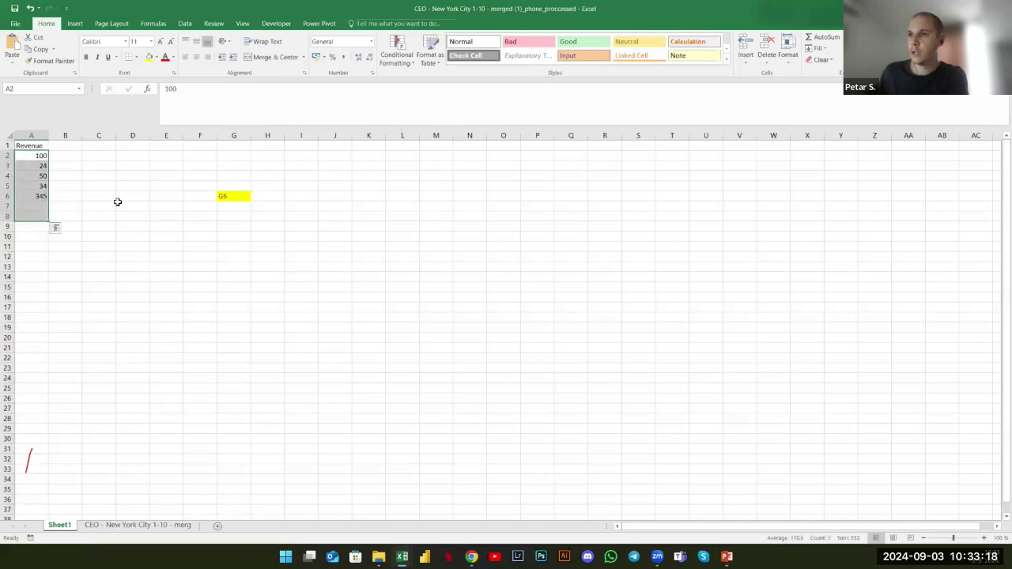
{"action": "left_click_drag", "start_coordinate": [207, 187], "coordinate": [237, 216]}
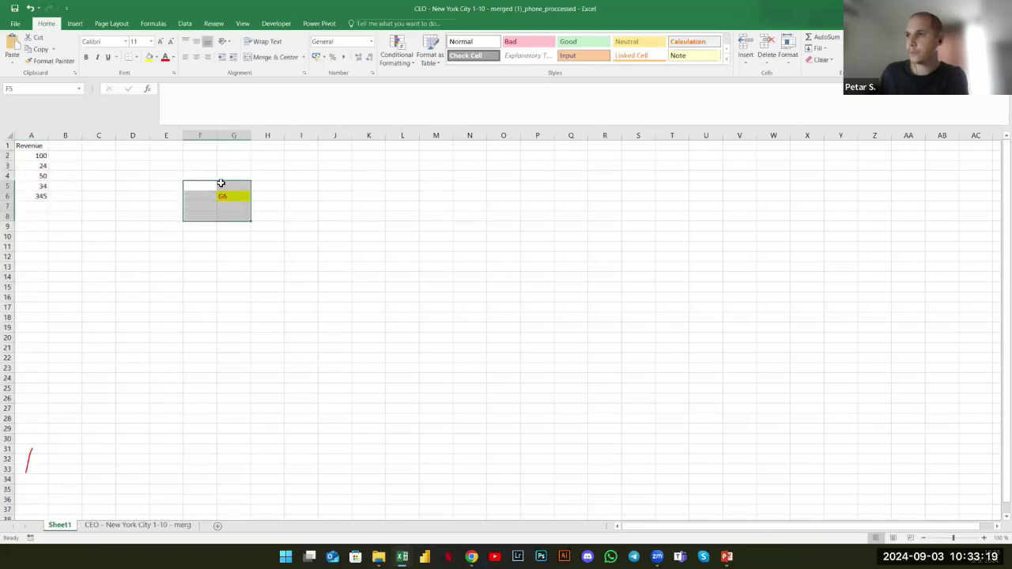
{"action": "right_click", "coordinate": [231, 138]}
{"action": "left_click", "coordinate": [122, 175]}
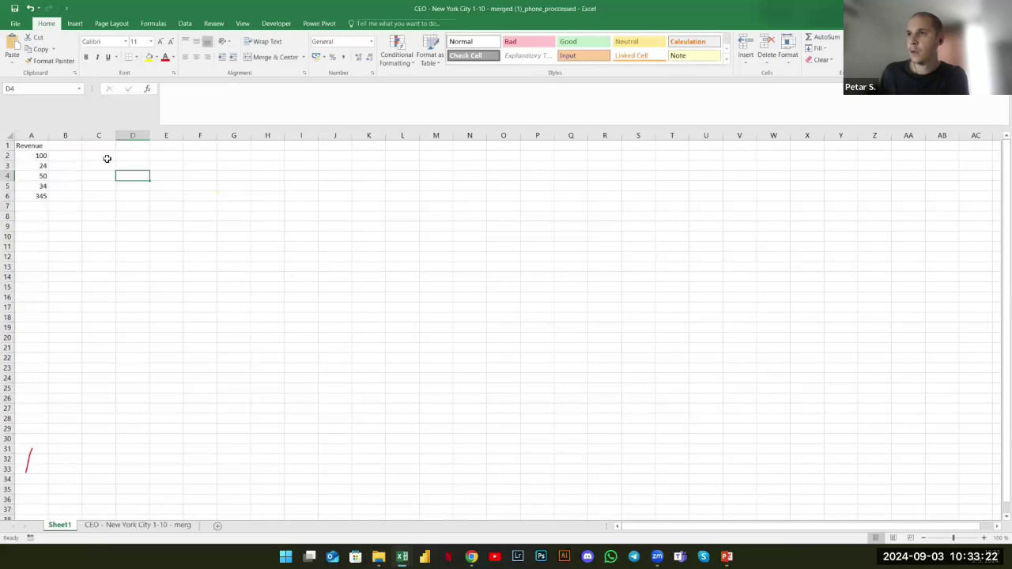
{"action": "left_click", "coordinate": [111, 159]}
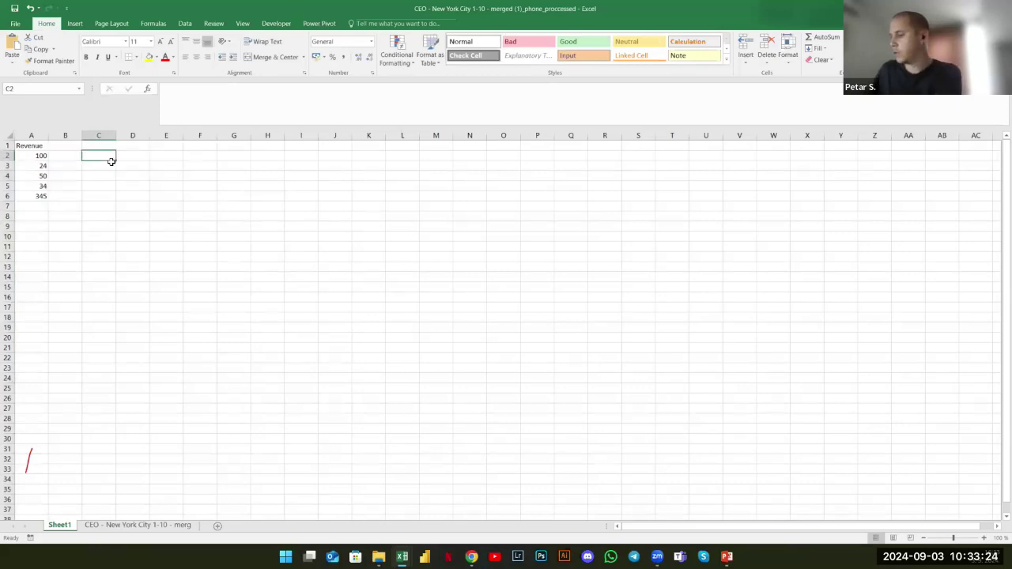
Enter the formula =A2+A3+A4+A5+A6 in cell C2 to add up the revenue values
{"action": "type", "text": "="}
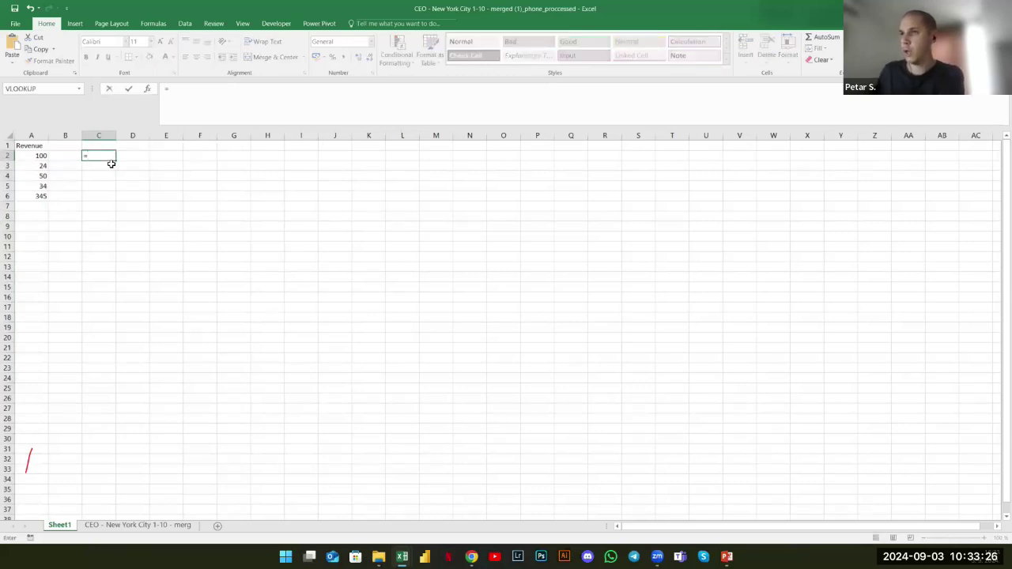
{"action": "left_click", "coordinate": [40, 155]}
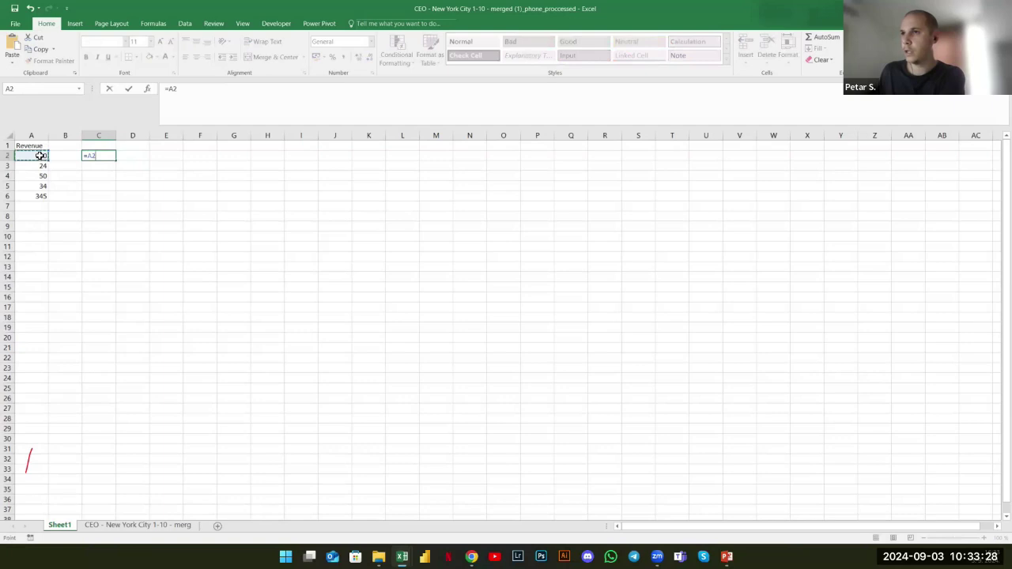
{"action": "left_click", "coordinate": [39, 167]}
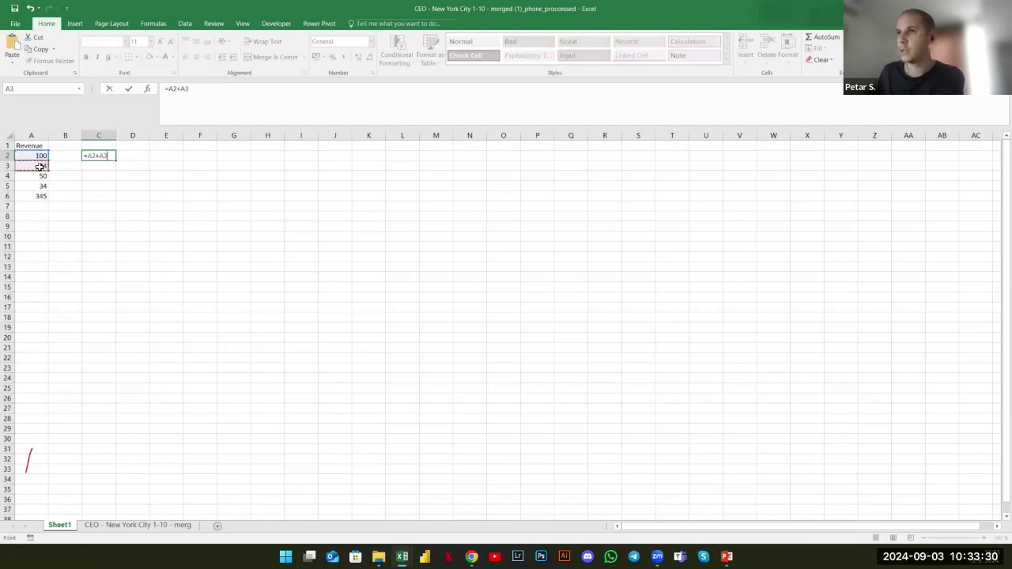
{"action": "type", "text": "+"}
{"action": "left_click", "coordinate": [39, 176]}
{"action": "type", "text": "+"}
{"action": "left_click", "coordinate": [39, 186]}
{"action": "type", "text": "+"}
{"action": "left_click", "coordinate": [40, 195]}
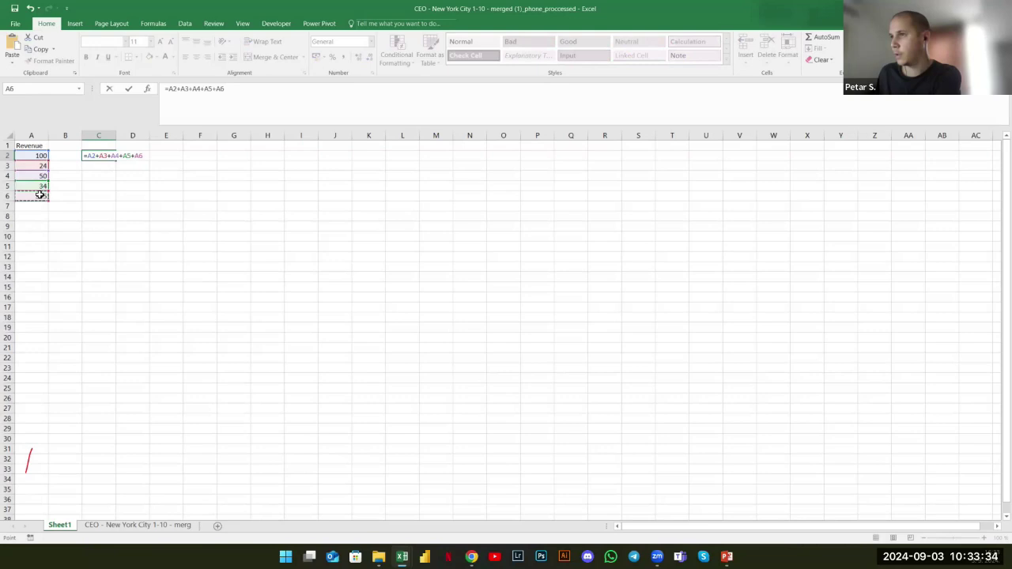
{"action": "key", "text": "Return"}
{"action": "left_click", "coordinate": [104, 155]}
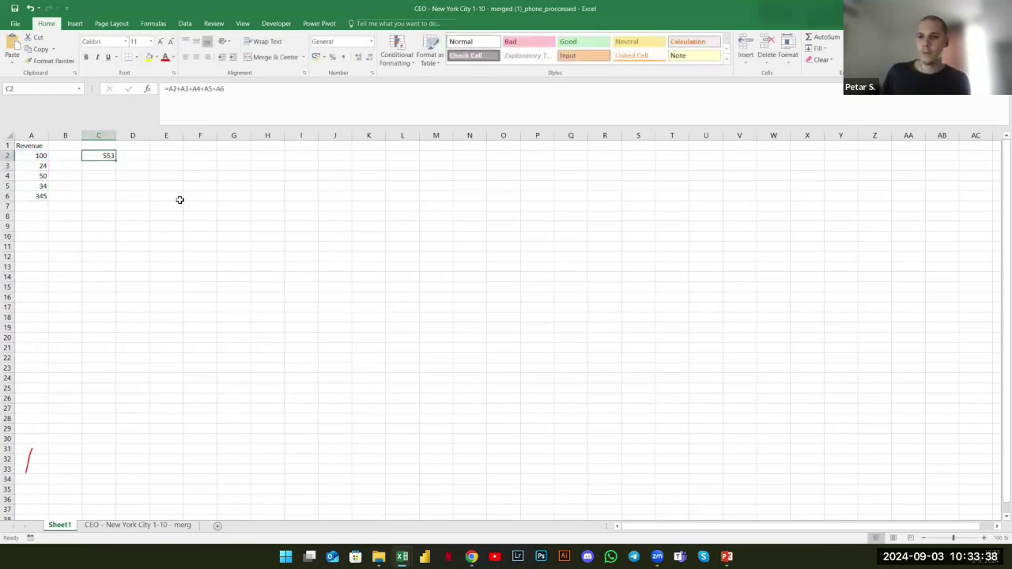
Change the revenue values to 20 in cell A4 and 10 in cell A6, and check the total in C2
{"action": "left_click", "coordinate": [44, 175]}
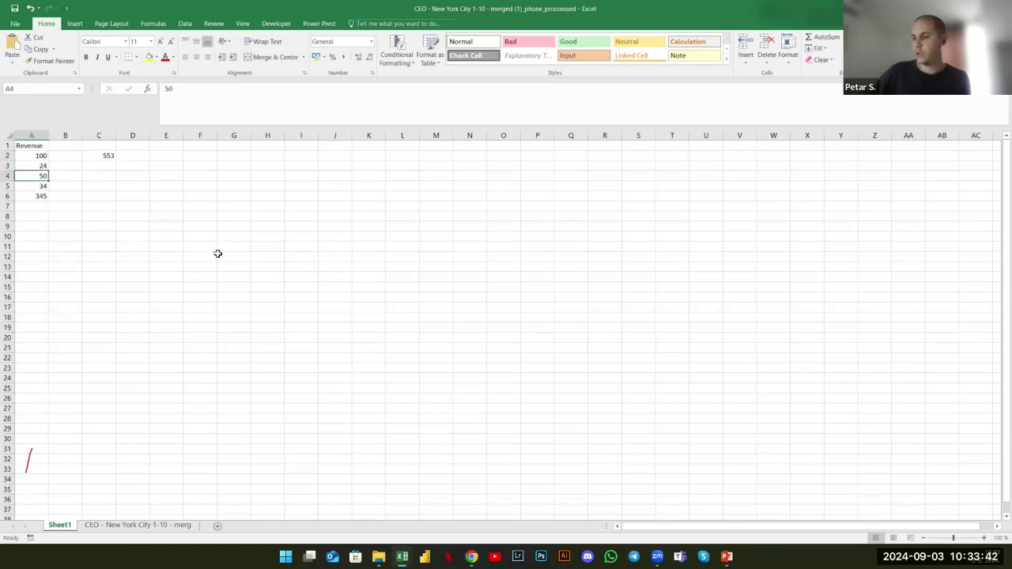
{"action": "type", "text": "20"}
{"action": "key", "text": "Return"}
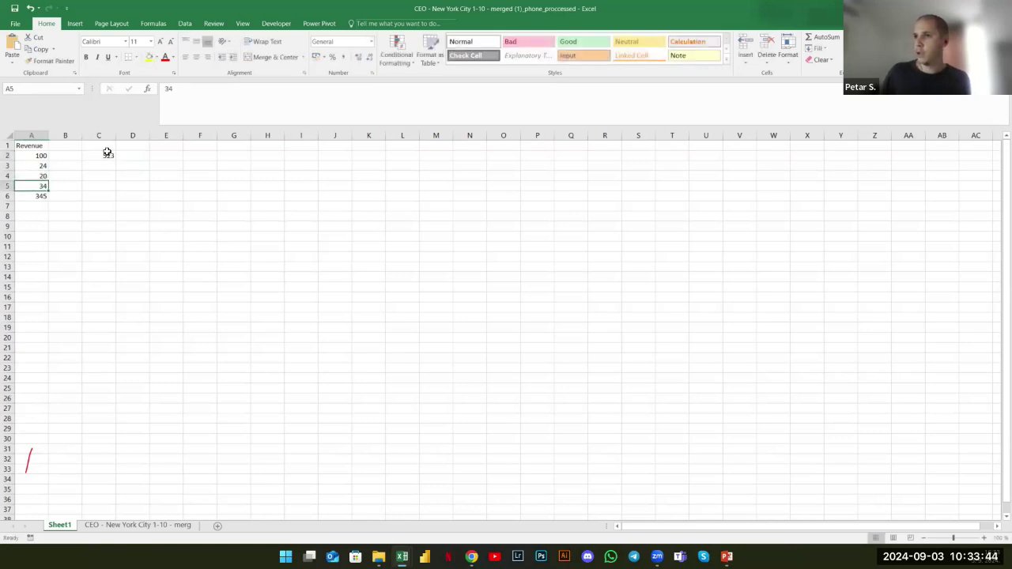
{"action": "left_click_drag", "start_coordinate": [106, 152], "coordinate": [110, 169]}
{"action": "left_click", "coordinate": [156, 227]}
{"action": "left_click", "coordinate": [43, 197]}
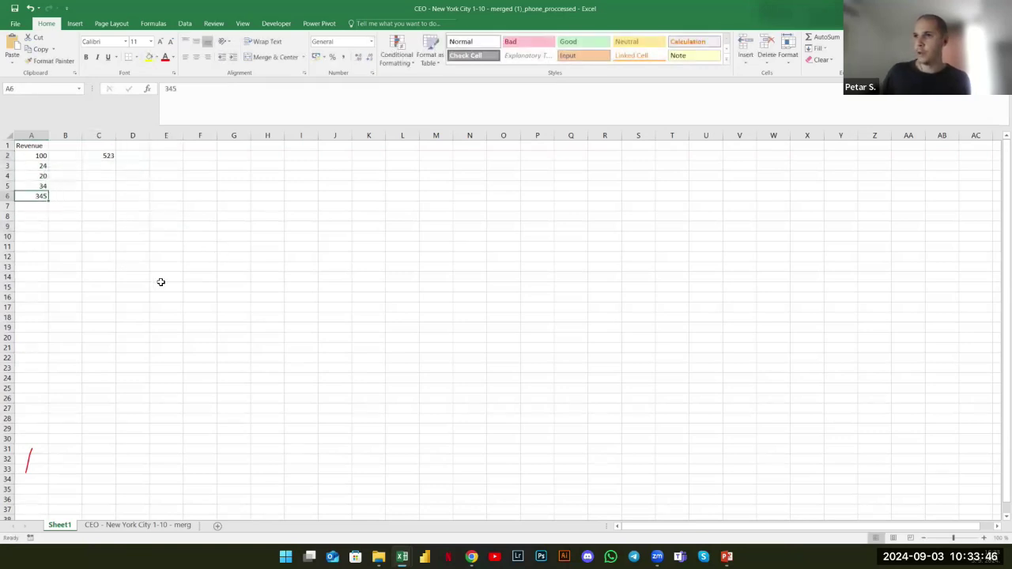
{"action": "type", "text": "10"}
{"action": "key", "text": "Return"}
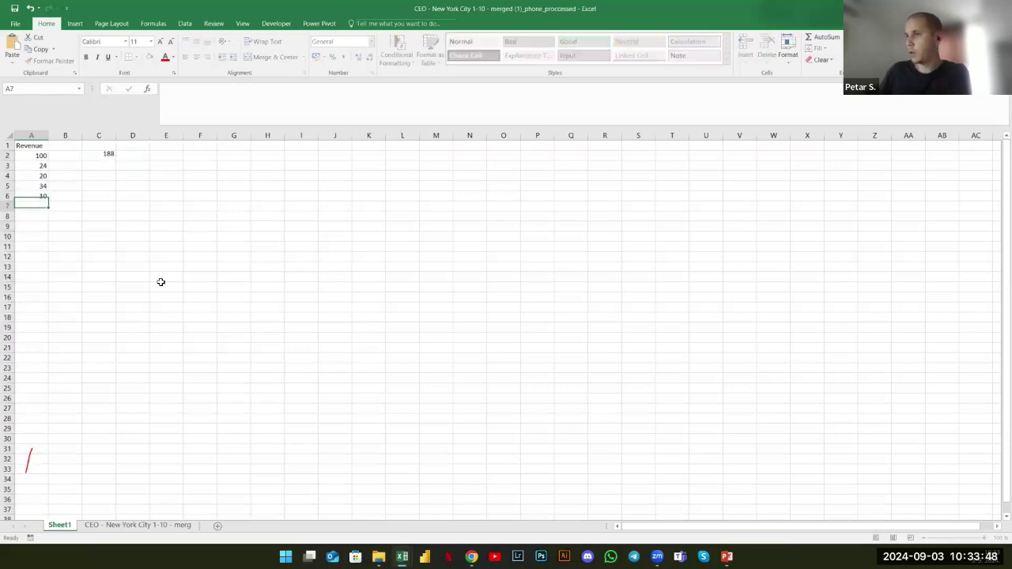
{"action": "left_click_drag", "start_coordinate": [98, 153], "coordinate": [121, 175]}
{"action": "left_click", "coordinate": [110, 155]}
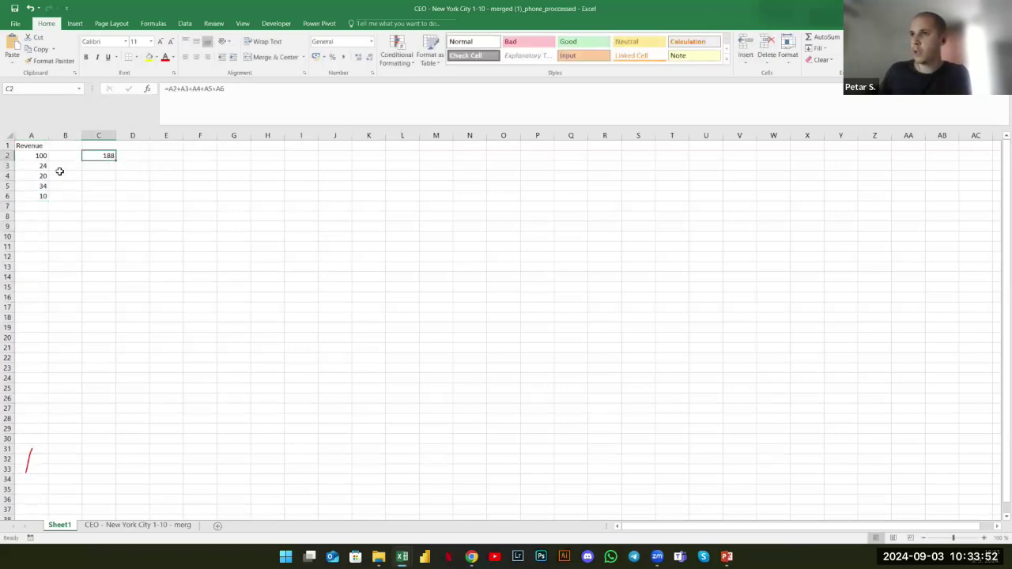
Change the revenue values to 20 in cell A2 and 10 in cell A5
{"action": "key", "text": "Left"}
{"action": "key", "text": "Left"}
{"action": "type", "text": "20"}
{"action": "key", "text": "Return"}
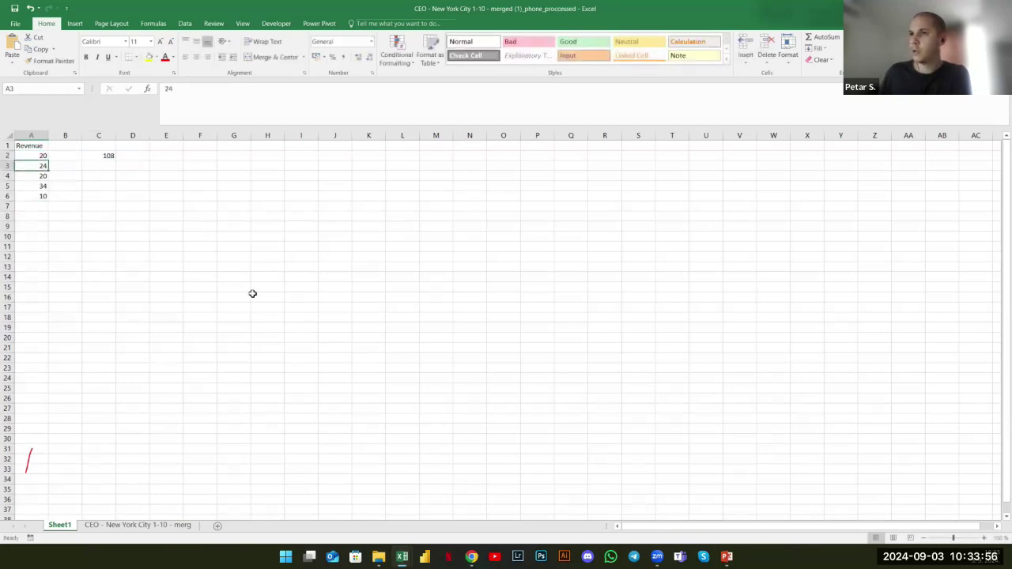
{"action": "key", "text": "Down"}
{"action": "key", "text": "Down"}
{"action": "type", "text": "1"}
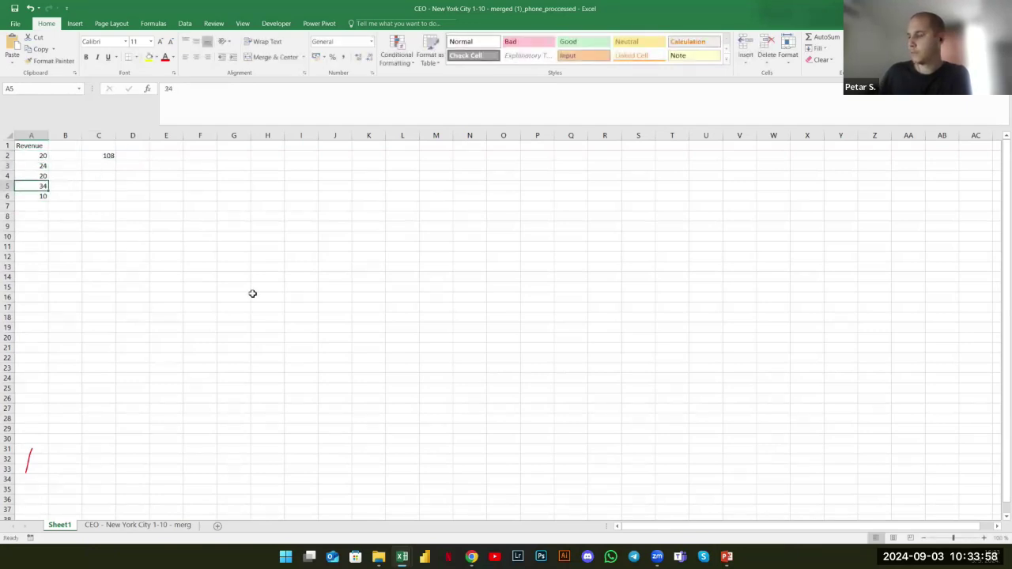
{"action": "type", "text": "0"}
{"action": "key", "text": "Return"}
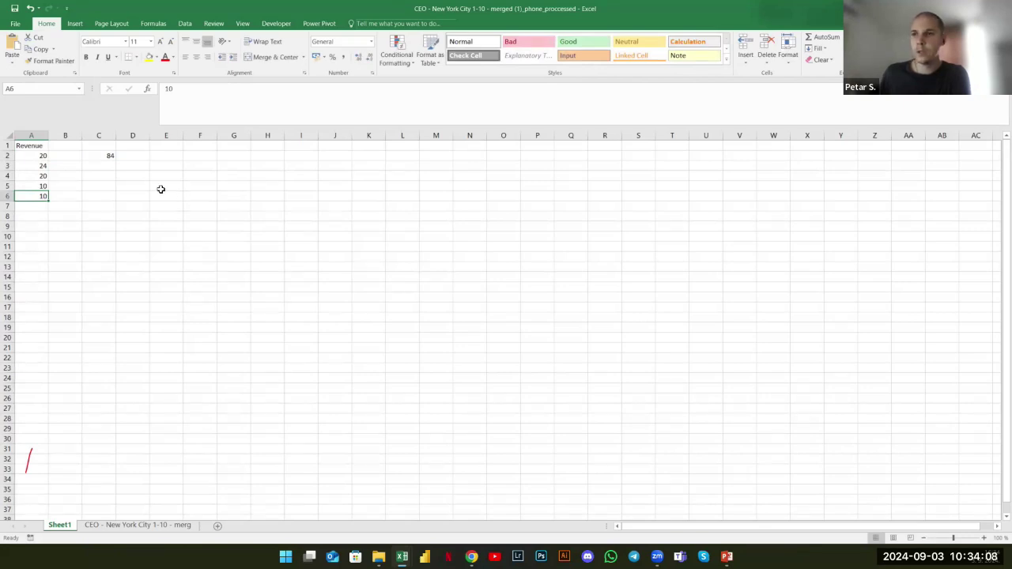
{"action": "left_click_drag", "start_coordinate": [107, 147], "coordinate": [107, 156]}
Examine the summary statistics for column A and the cells referenced by the addition formula in C2
{"action": "left_click", "coordinate": [35, 136]}
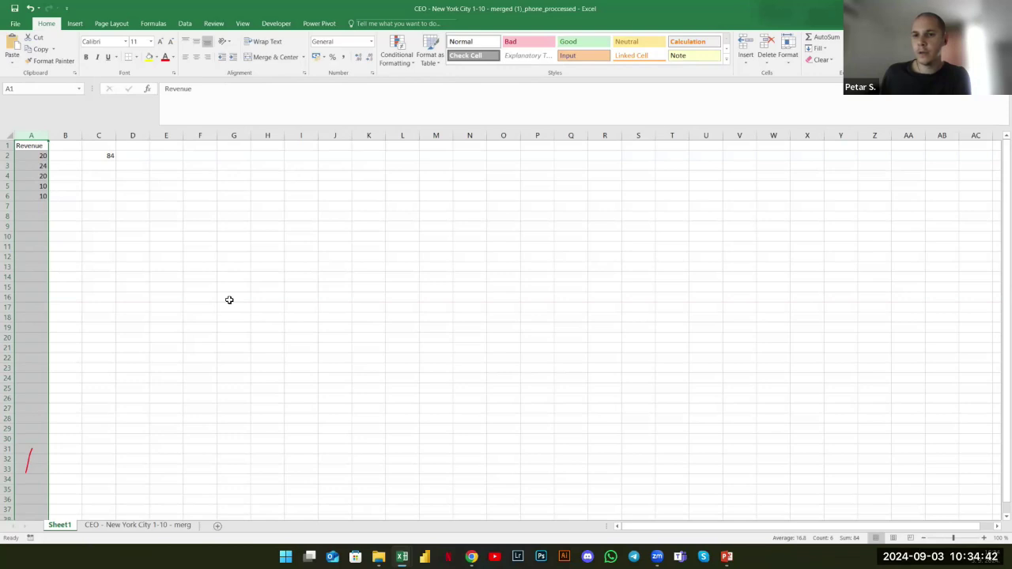
{"action": "left_click", "coordinate": [77, 198]}
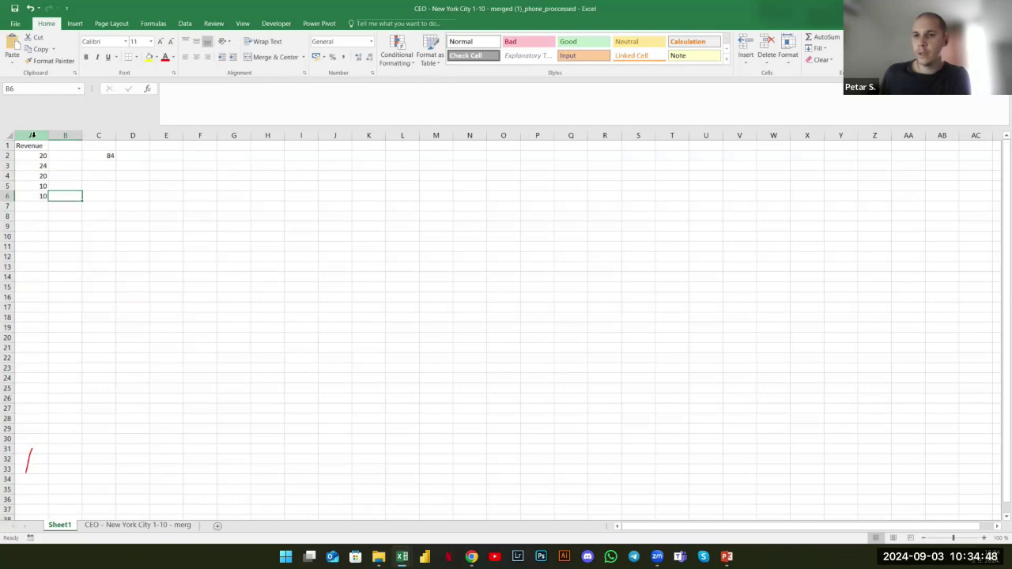
{"action": "left_click", "coordinate": [31, 135]}
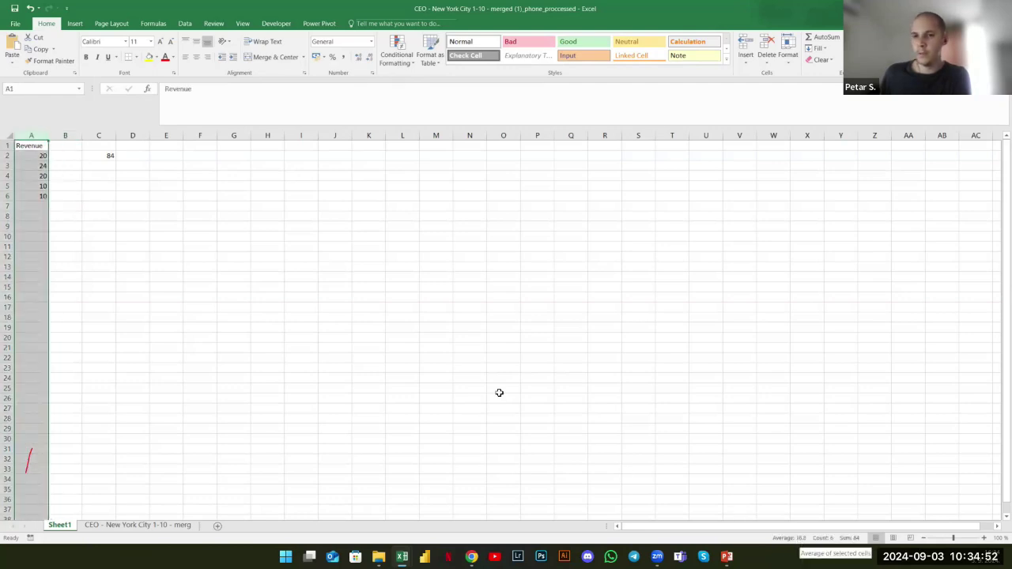
{"action": "left_click", "coordinate": [322, 277]}
{"action": "left_click", "coordinate": [109, 156]}
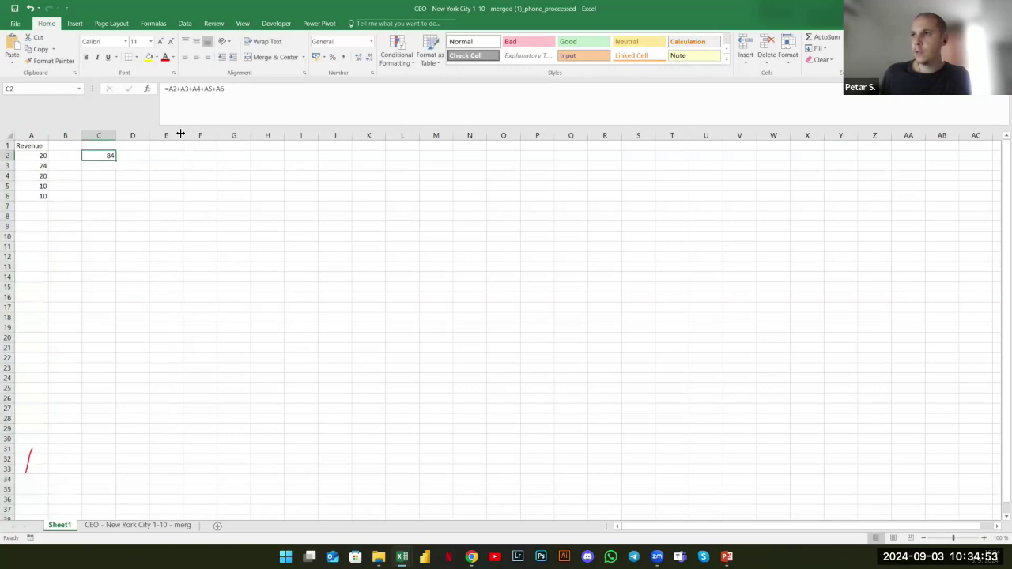
{"action": "left_click", "coordinate": [240, 115]}
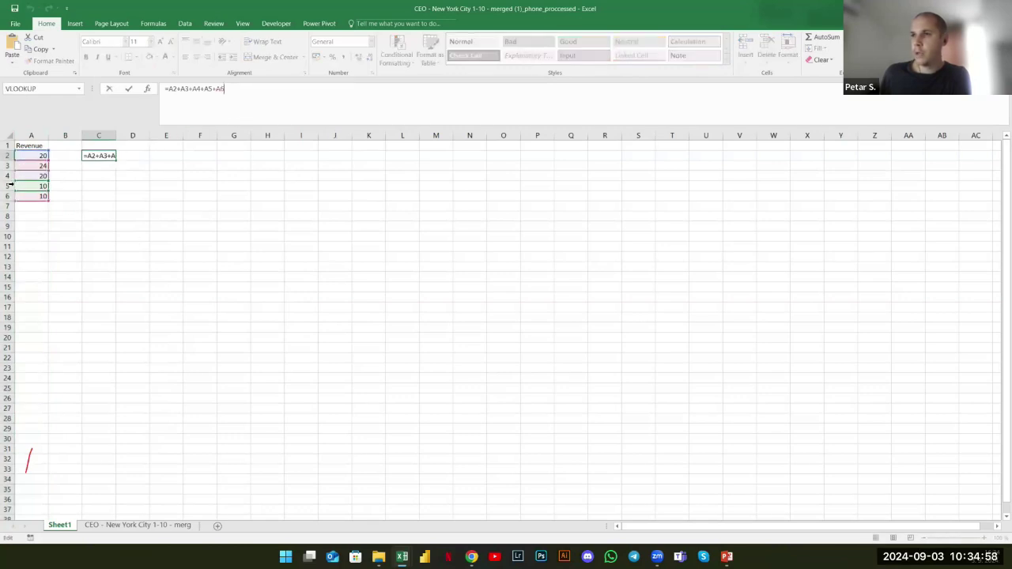
{"action": "left_click", "coordinate": [103, 219]}
{"action": "left_click", "coordinate": [106, 155]}
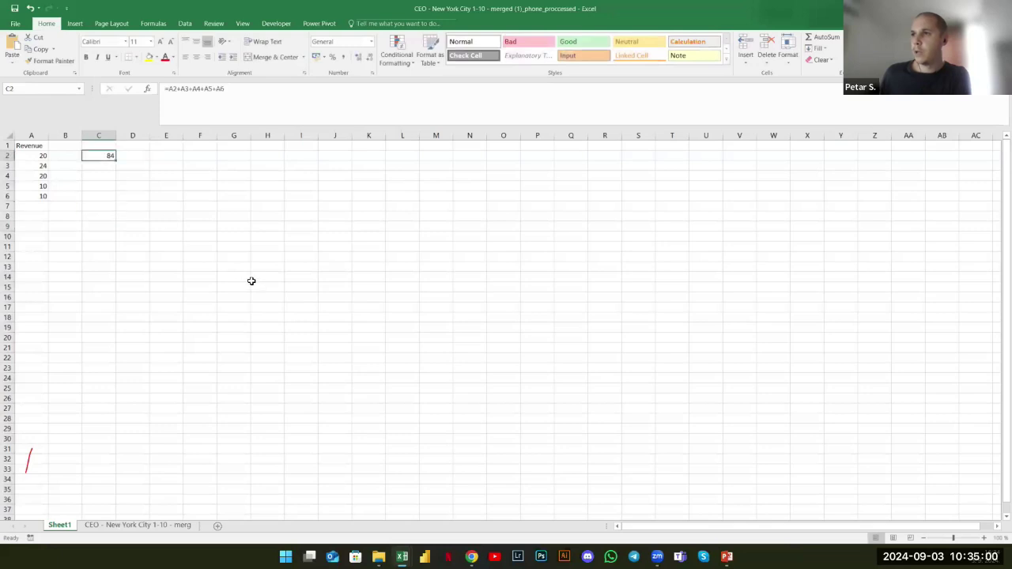
{"action": "left_click", "coordinate": [237, 105]}
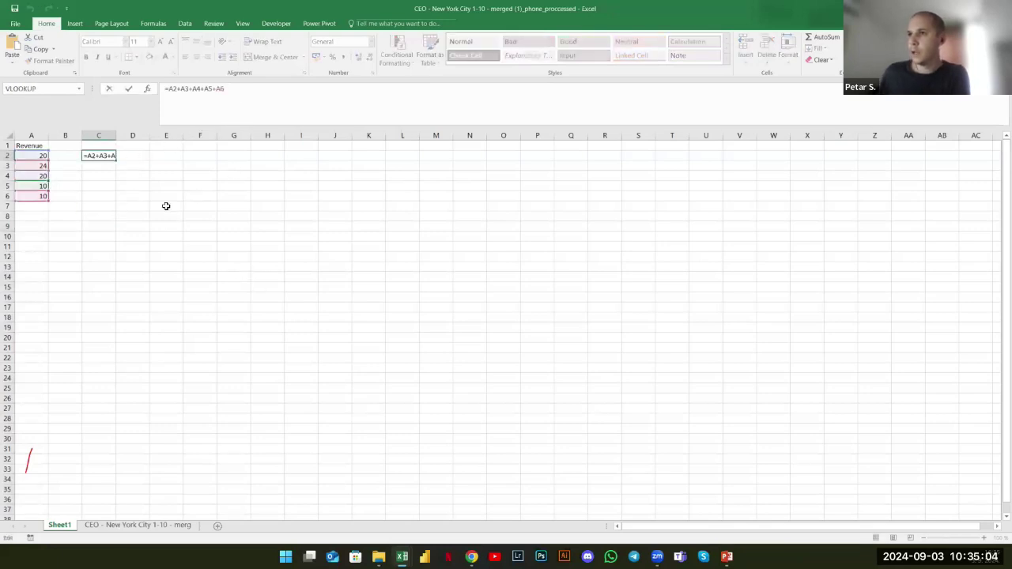
{"action": "left_click", "coordinate": [165, 206]}
Add the revenue values 20 and 10 in cells A7 and A8
{"action": "left_click", "coordinate": [39, 207]}
{"action": "type", "text": "20"}
{"action": "key", "text": "Return"}
{"action": "type", "text": "10"}
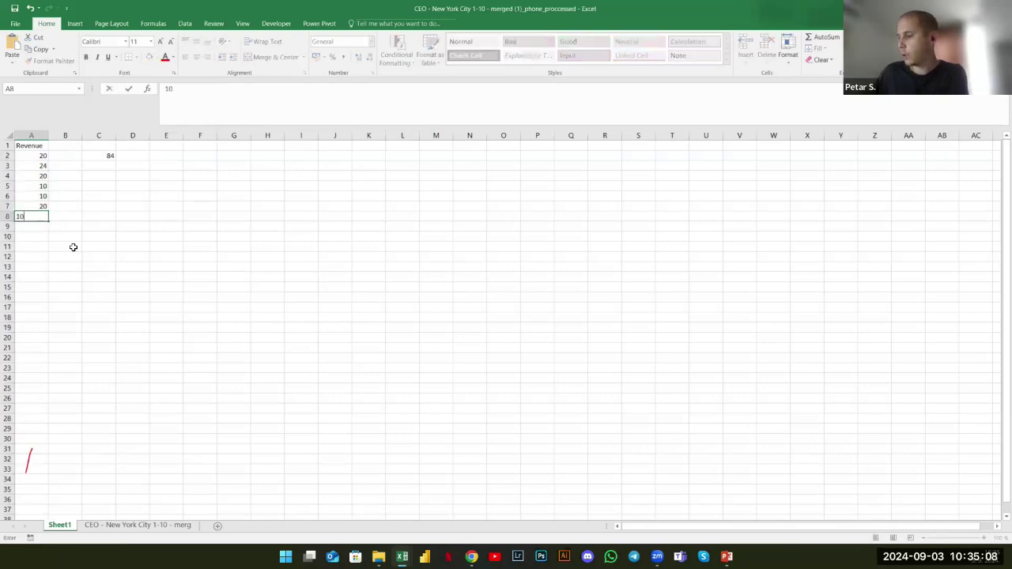
{"action": "key", "text": "Return"}
Check which revenue cells the formula in C2 covers after the added rows
{"action": "left_click", "coordinate": [101, 156]}
{"action": "left_click", "coordinate": [237, 106]}
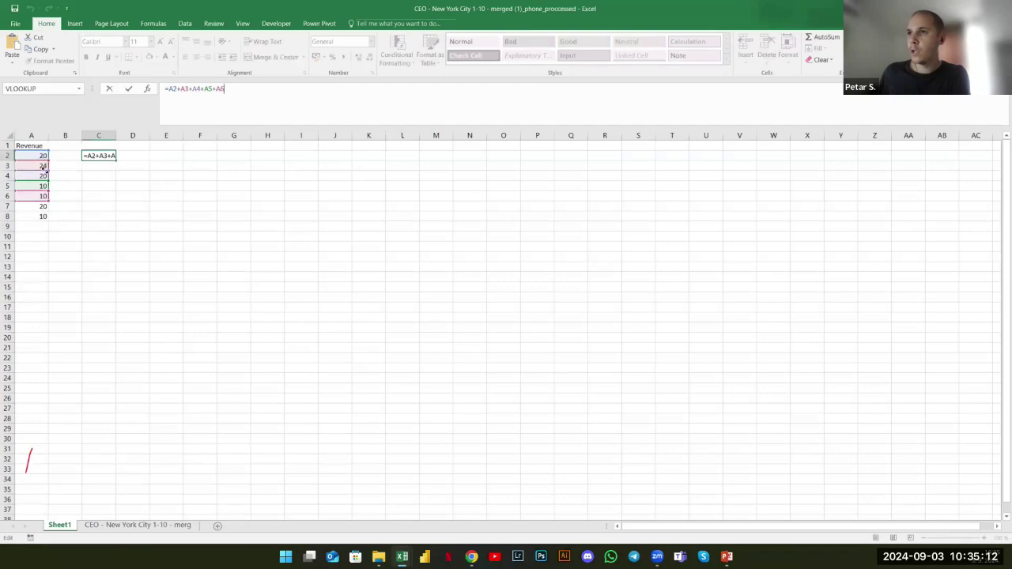
{"action": "left_click", "coordinate": [98, 246]}
Replace the addition formula in C2 with =SUM(A:A) over the whole Revenue column, and inspect its parts
{"action": "left_click", "coordinate": [103, 156]}
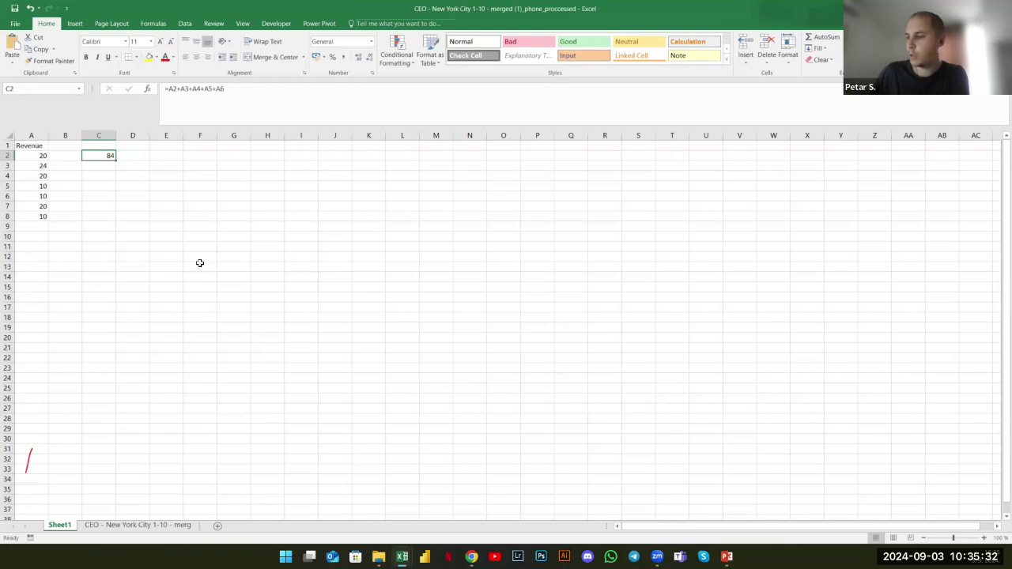
{"action": "type", "text": "="}
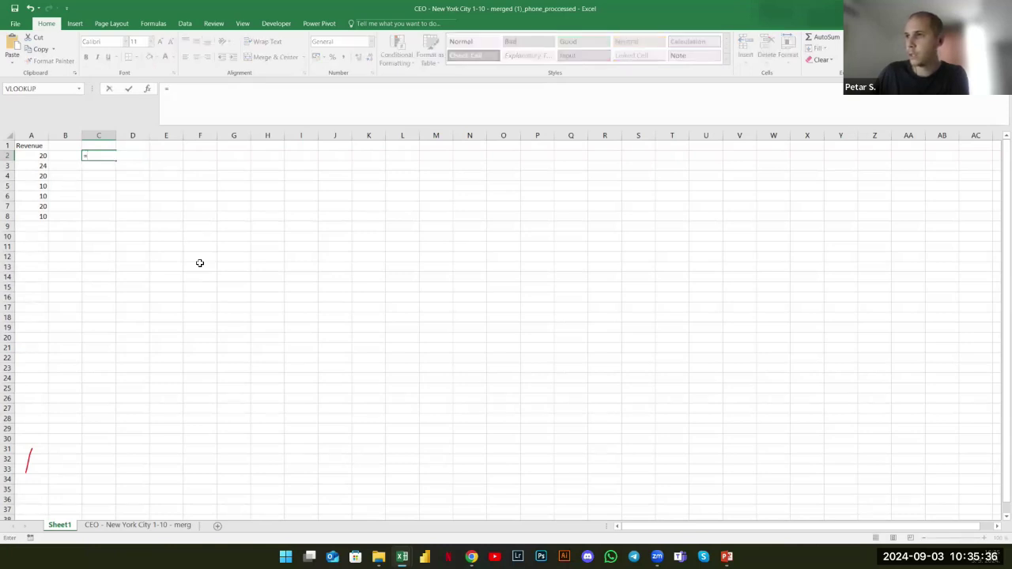
{"action": "type", "text": "sum"}
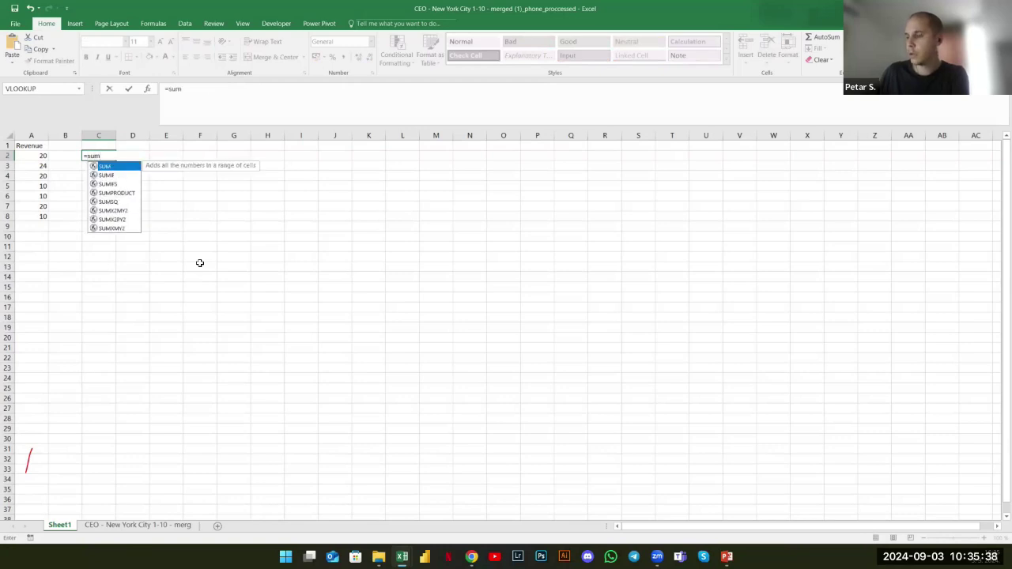
{"action": "type", "text": "("}
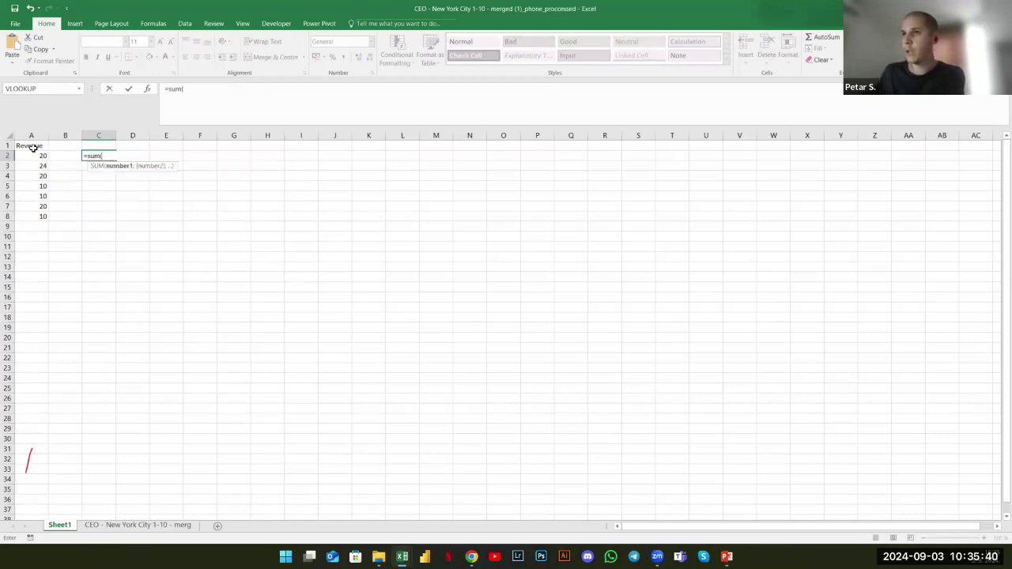
{"action": "left_click", "coordinate": [30, 136]}
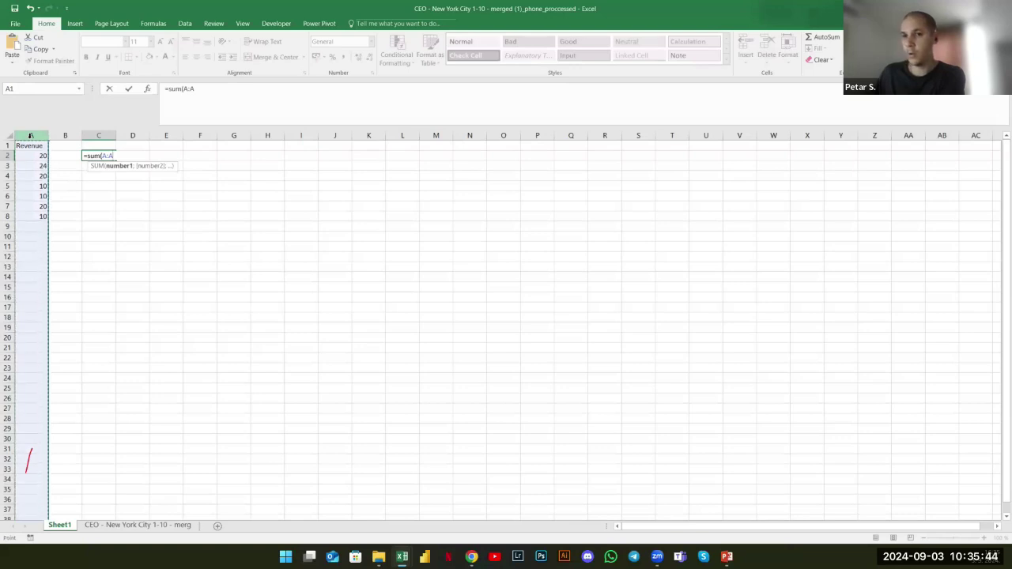
{"action": "type", "text": ")"}
{"action": "key", "text": "Return"}
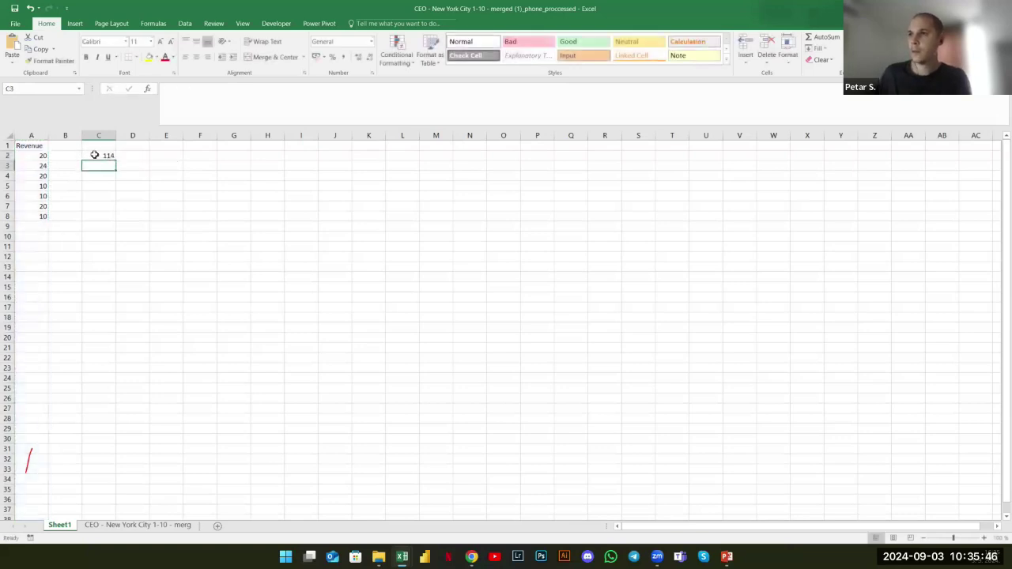
{"action": "left_click", "coordinate": [108, 156]}
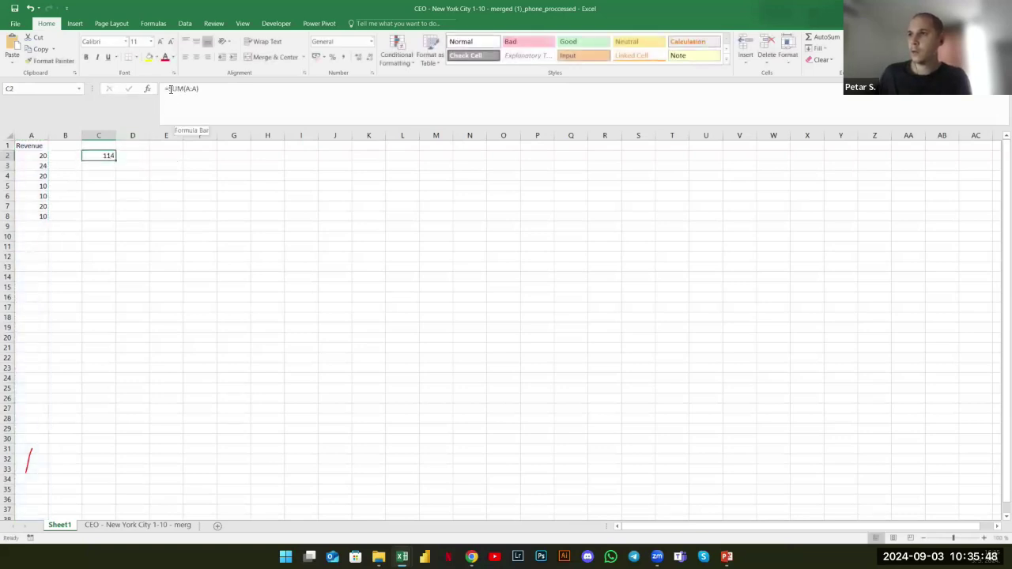
{"action": "left_click_drag", "start_coordinate": [169, 89], "coordinate": [198, 93]}
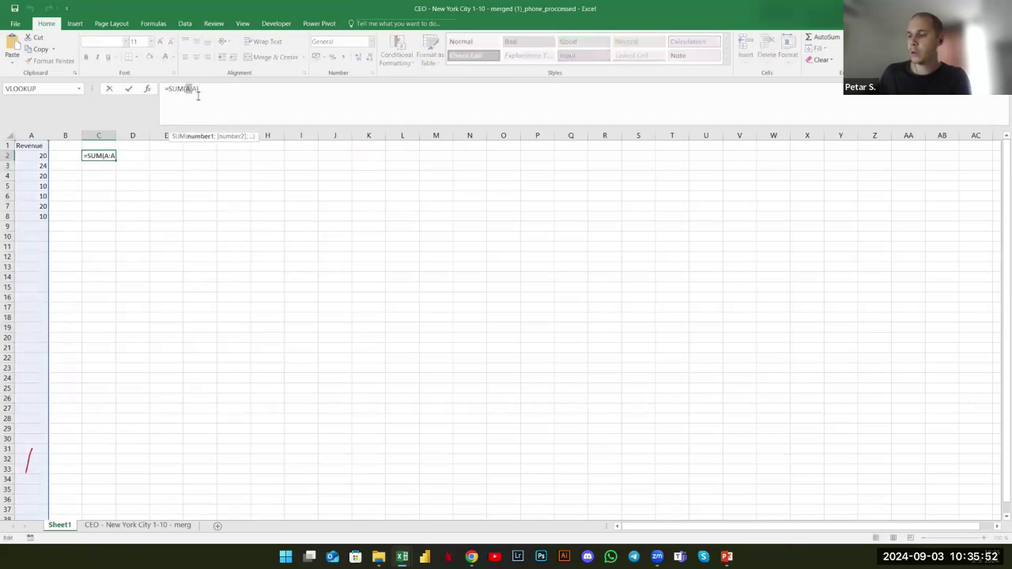
{"action": "key", "text": "ctrl+Return"}
Add the revenue values 20, 345, 57 and 456 in cells A9 to A12
{"action": "left_click", "coordinate": [36, 227]}
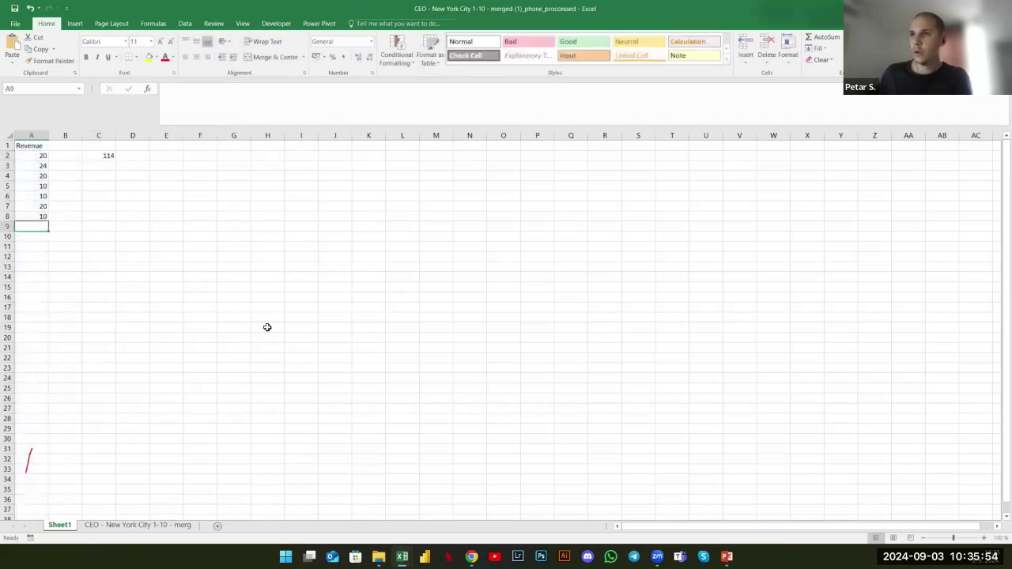
{"action": "type", "text": "20"}
{"action": "key", "text": "Return"}
{"action": "type", "text": "345"}
{"action": "key", "text": "Return"}
{"action": "type", "text": "57"}
{"action": "key", "text": "Return"}
{"action": "type", "text": "456"}
{"action": "key", "text": "Return"}
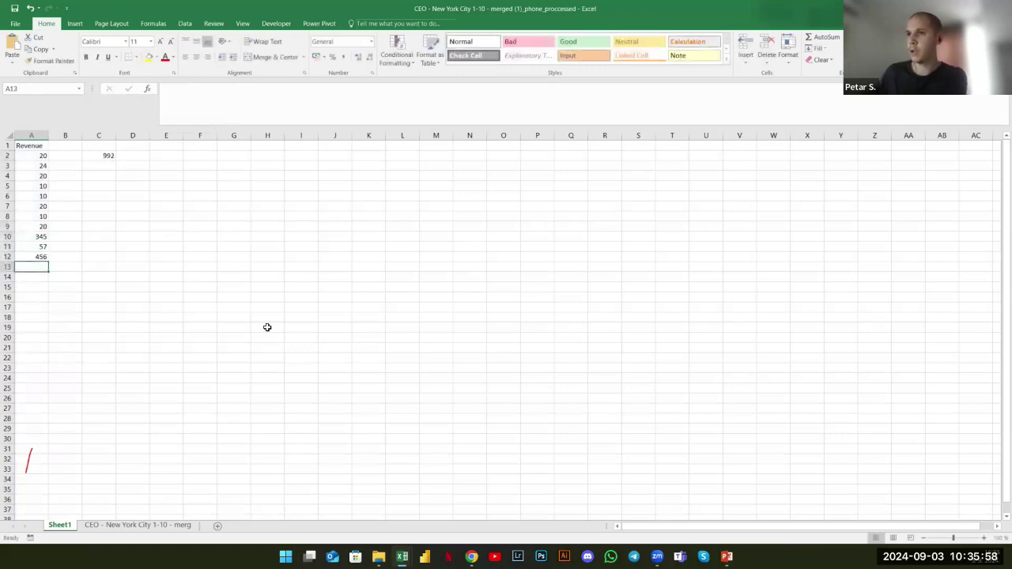
Move the SUM formula from C2 to E2, and enter 345, 546, 546 and 3445 in cells B2 to B5
{"action": "left_click", "coordinate": [109, 156]}
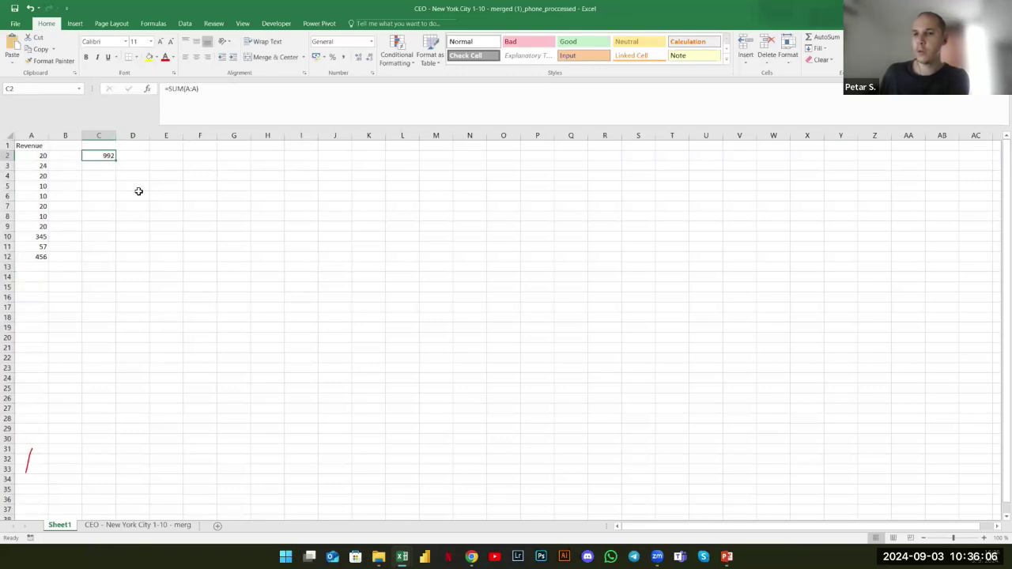
{"action": "left_click_drag", "start_coordinate": [109, 162], "coordinate": [177, 164]}
{"action": "left_click", "coordinate": [81, 156]}
{"action": "type", "text": "3445"}
{"action": "key", "text": "Return"}
{"action": "type", "text": "546"}
{"action": "key", "text": "Return"}
{"action": "type", "text": "546"}
{"action": "key", "text": "Return"}
{"action": "type", "text": "3445"}
{"action": "key", "text": "Return"}
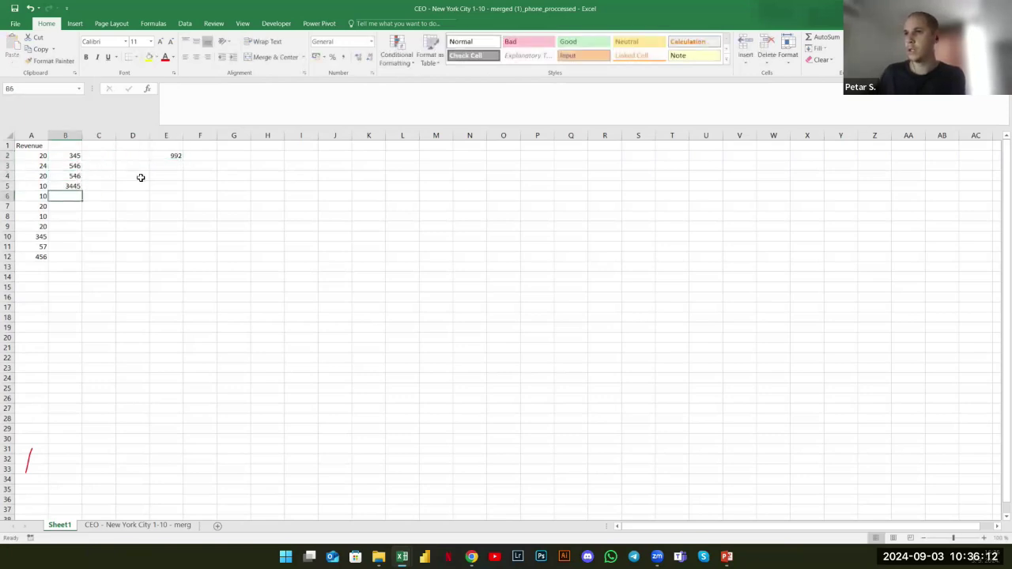
{"action": "left_click", "coordinate": [163, 158]}
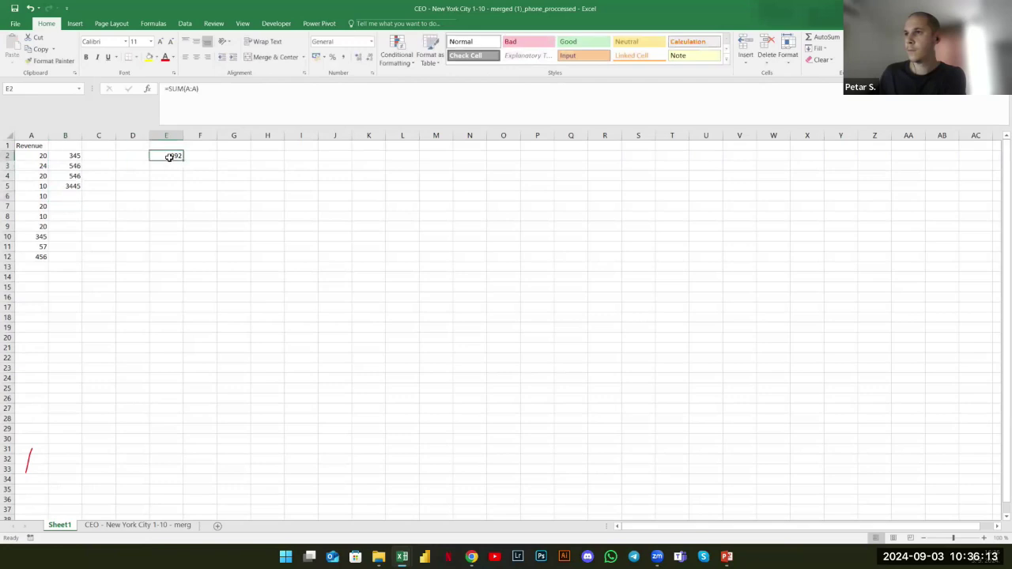
Extend the formula in E2 to =SUM(A:A)+SUM(B:B) so it totals both columns
{"action": "left_click", "coordinate": [224, 96]}
{"action": "type", "text": "+"}
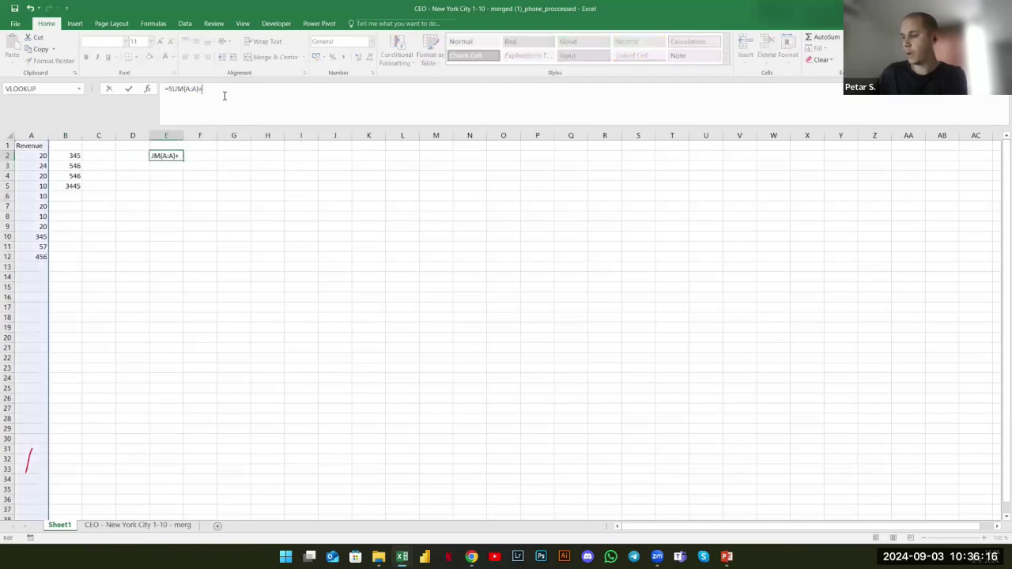
{"action": "type", "text": "su"}
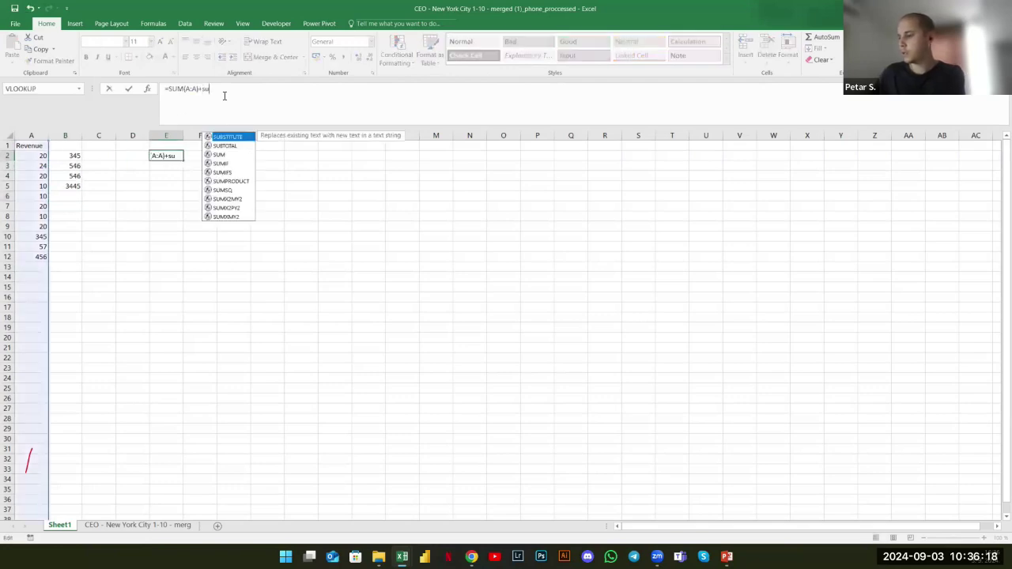
{"action": "type", "text": "m("}
{"action": "left_click", "coordinate": [58, 134]}
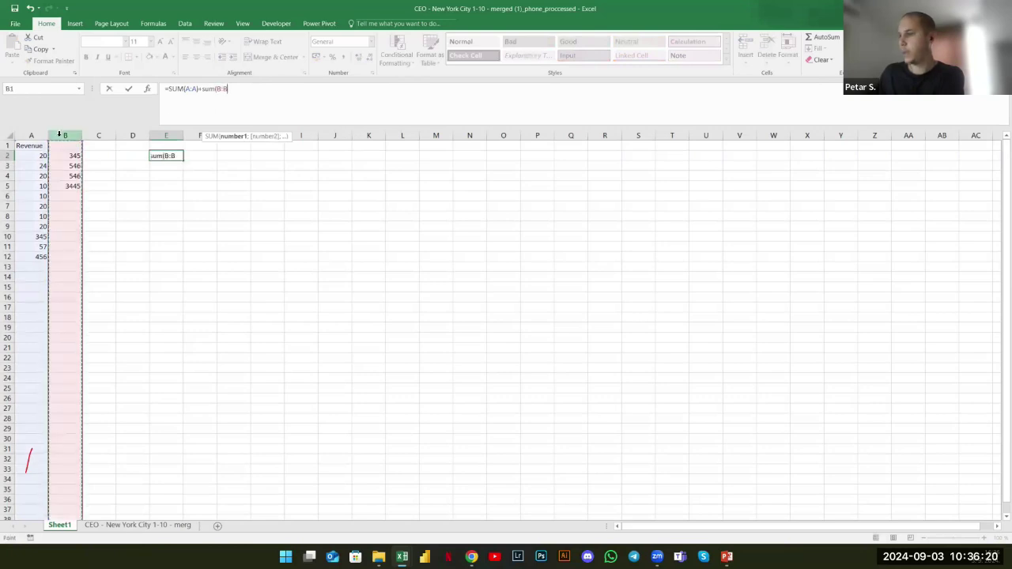
{"action": "type", "text": ")"}
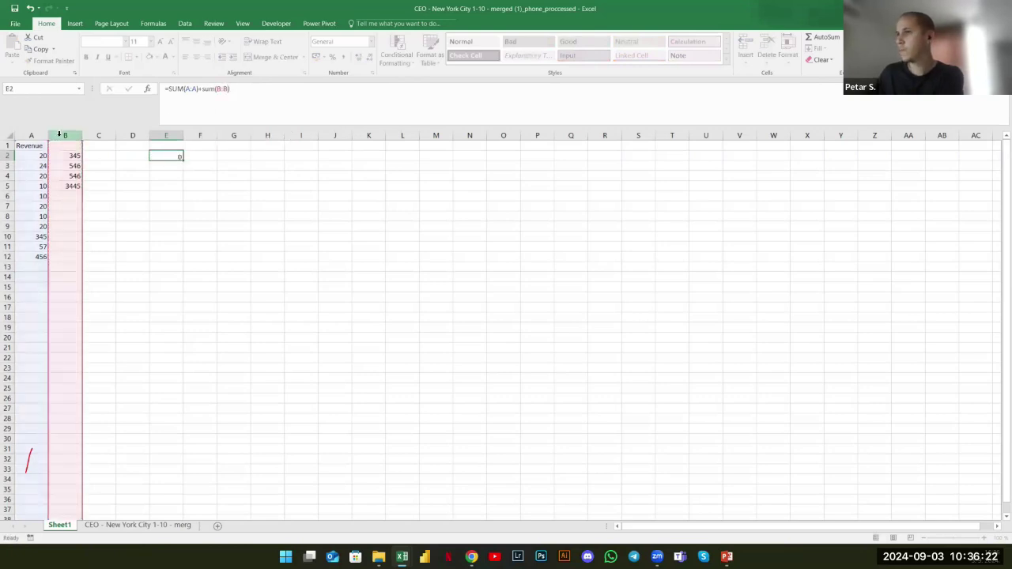
{"action": "key", "text": "Return"}
{"action": "left_click", "coordinate": [175, 155]}
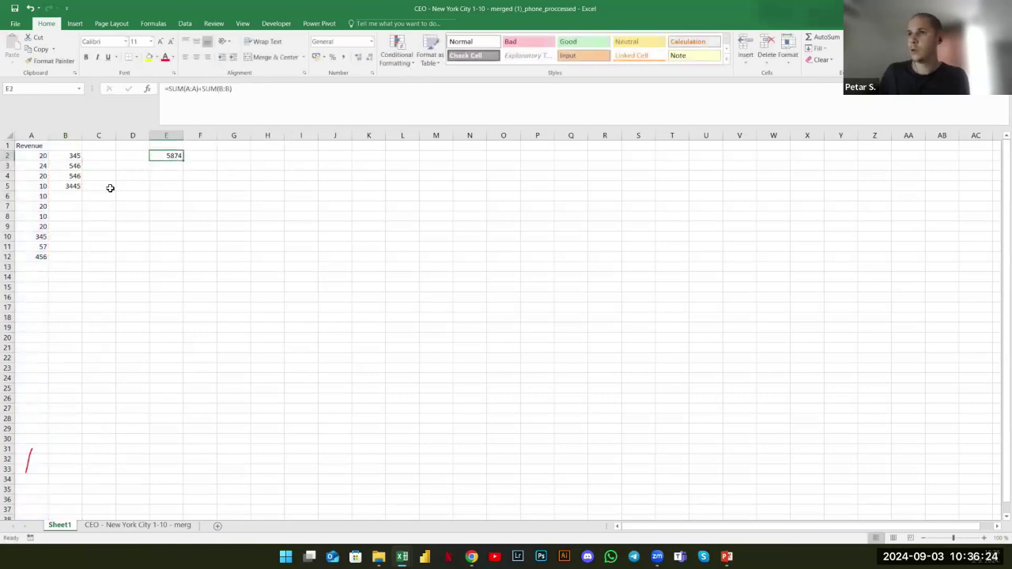
Enter 10 in cell B6 and 20 in cell A13
{"action": "left_click", "coordinate": [74, 196]}
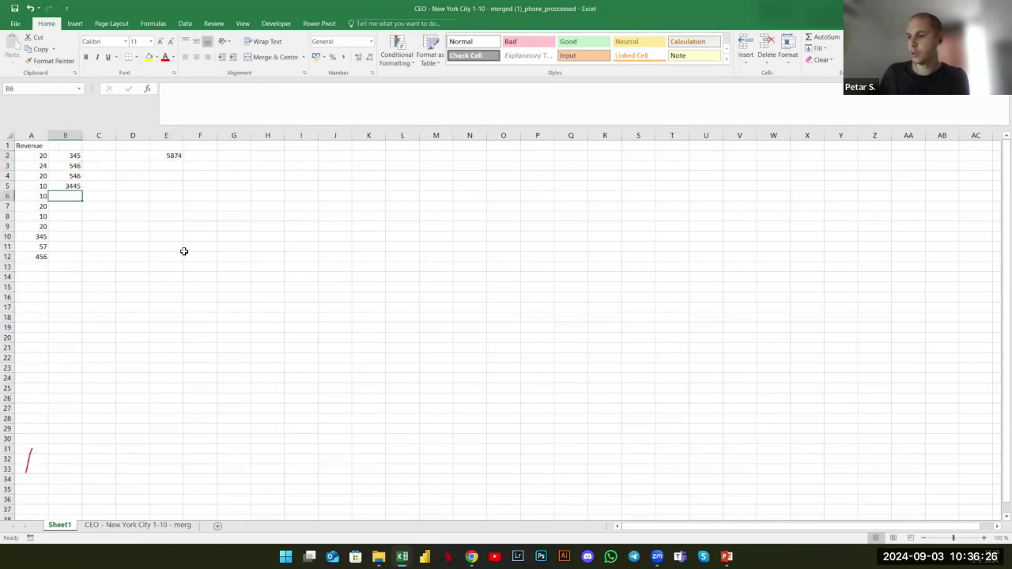
{"action": "type", "text": "10"}
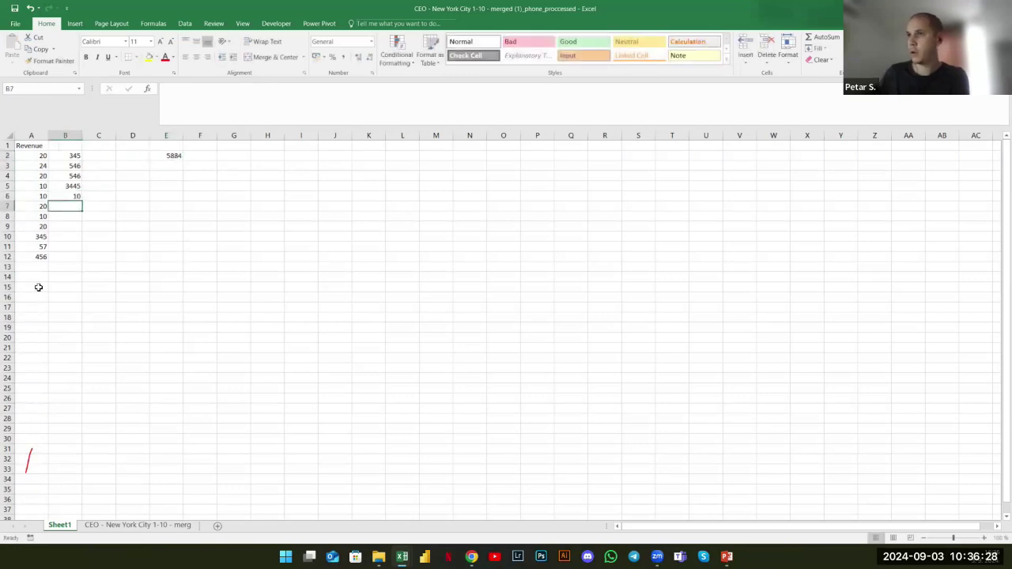
{"action": "left_click", "coordinate": [38, 267]}
{"action": "type", "text": "20"}
{"action": "key", "text": "Return"}
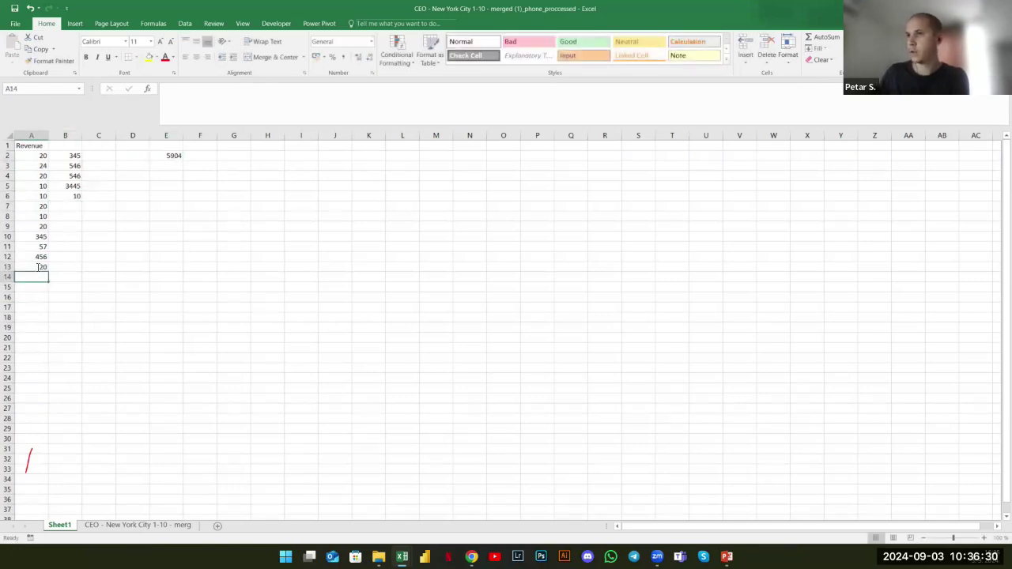
Inspect the SUM(A:A) and SUM(B:B) parts of the formula in E2
{"action": "left_click", "coordinate": [162, 157]}
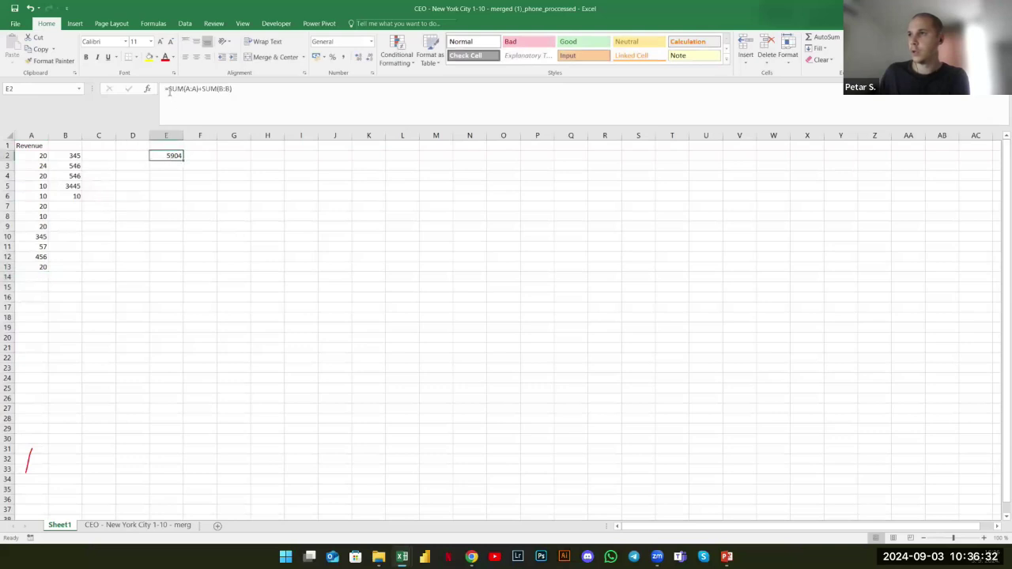
{"action": "left_click_drag", "start_coordinate": [168, 88], "coordinate": [205, 87]}
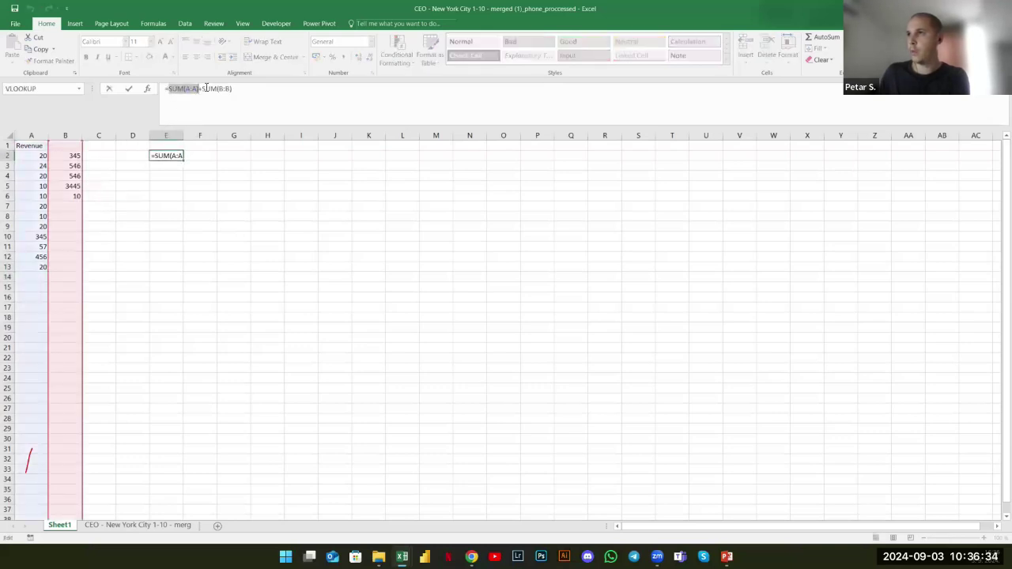
{"action": "left_click", "coordinate": [200, 88]}
{"action": "left_click_drag", "start_coordinate": [202, 88], "coordinate": [237, 90]}
{"action": "left_click", "coordinate": [238, 91]}
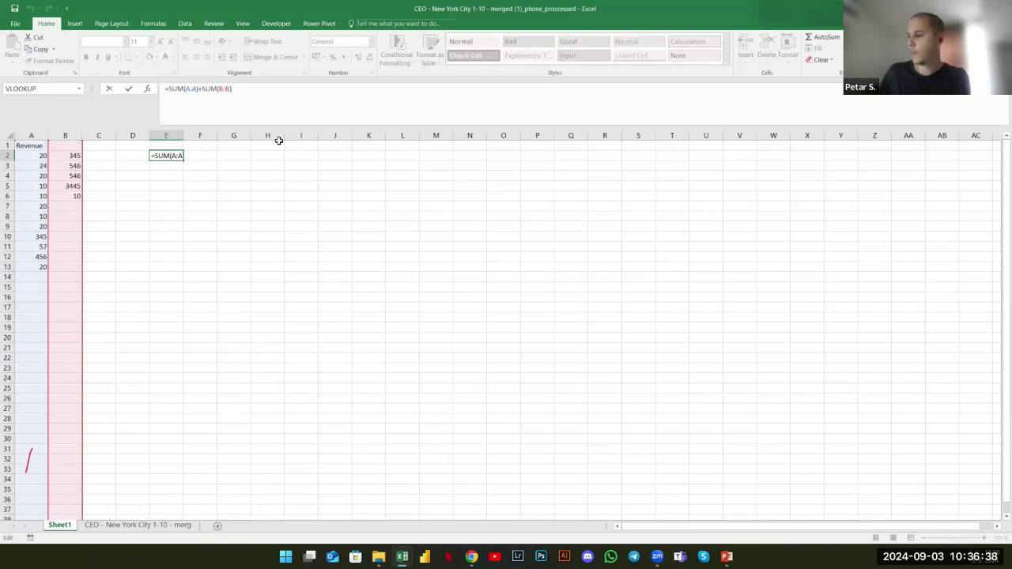
{"action": "key", "text": "Return"}
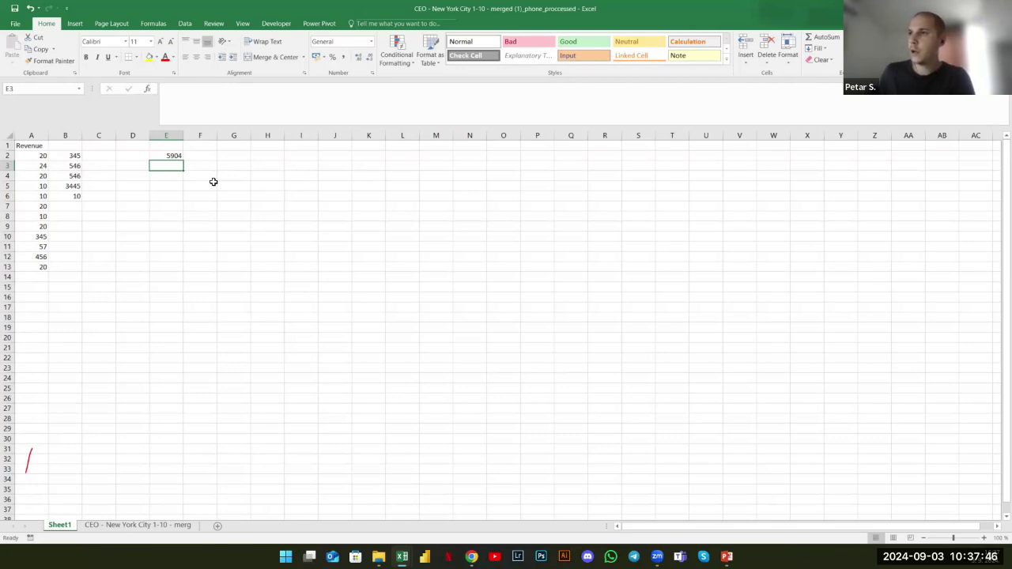
Copy the total in E2 and paste it as a value in F5
{"action": "right_click", "coordinate": [173, 155]}
{"action": "left_click", "coordinate": [194, 175]}
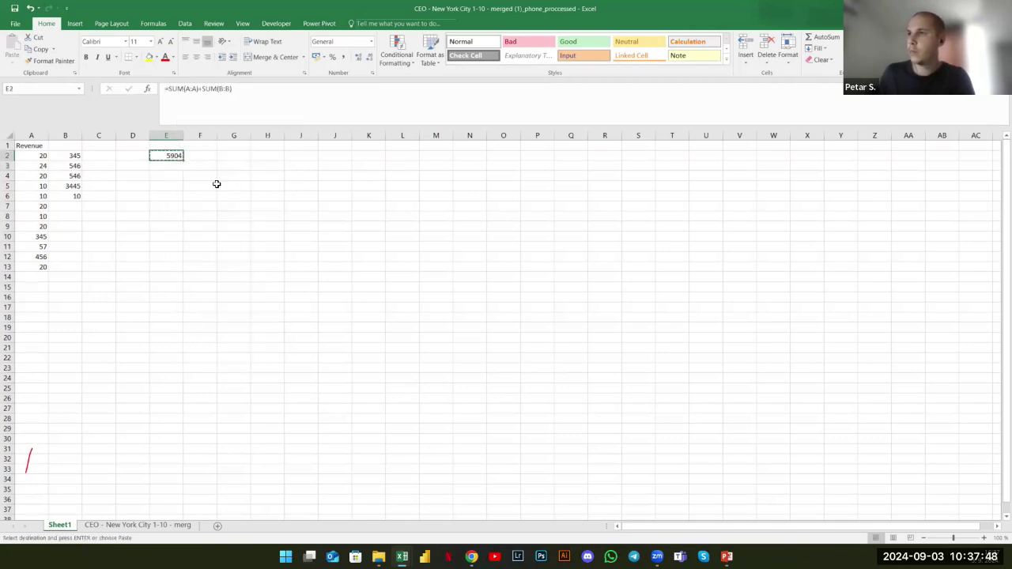
{"action": "right_click", "coordinate": [216, 187]}
{"action": "left_click", "coordinate": [252, 231]}
{"action": "left_click", "coordinate": [192, 214]}
{"action": "left_click", "coordinate": [173, 158]}
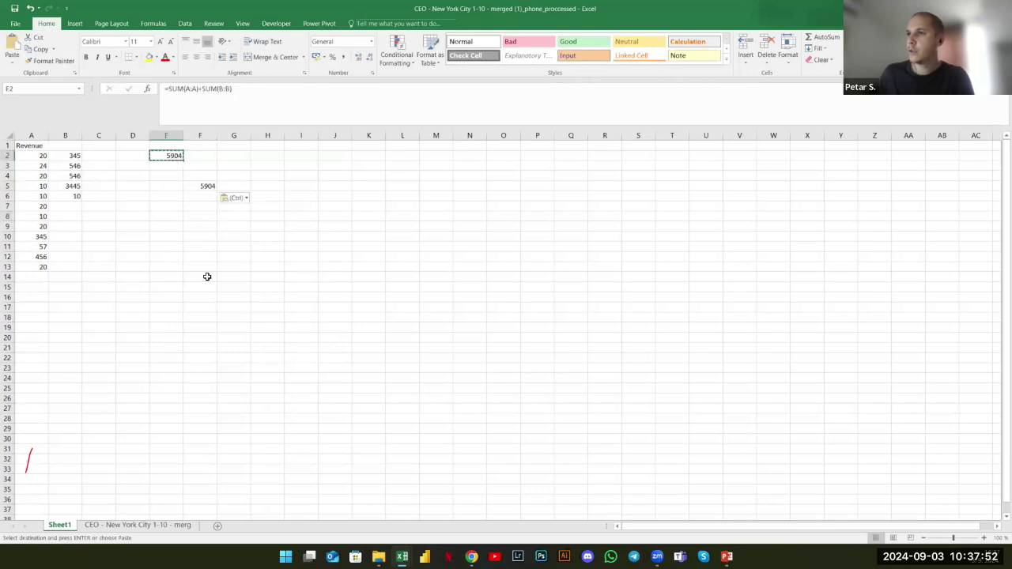
Paste further copies of E2 into five scattered empty cells below it
{"action": "left_click", "coordinate": [223, 305]}
{"action": "key", "text": "ctrl+v"}
{"action": "left_click", "coordinate": [310, 243]}
{"action": "key", "text": "ctrl+v"}
{"action": "left_click", "coordinate": [262, 219]}
{"action": "key", "text": "ctrl+v"}
{"action": "left_click", "coordinate": [199, 234]}
{"action": "key", "text": "ctrl+v"}
{"action": "left_click", "coordinate": [125, 274]}
{"action": "key", "text": "ctrl+v"}
Clear all the pasted copies from the cells below the total in E2
{"action": "left_click_drag", "start_coordinate": [130, 186], "coordinate": [402, 377]}
{"action": "key", "text": "Delete"}
{"action": "left_click", "coordinate": [134, 225]}
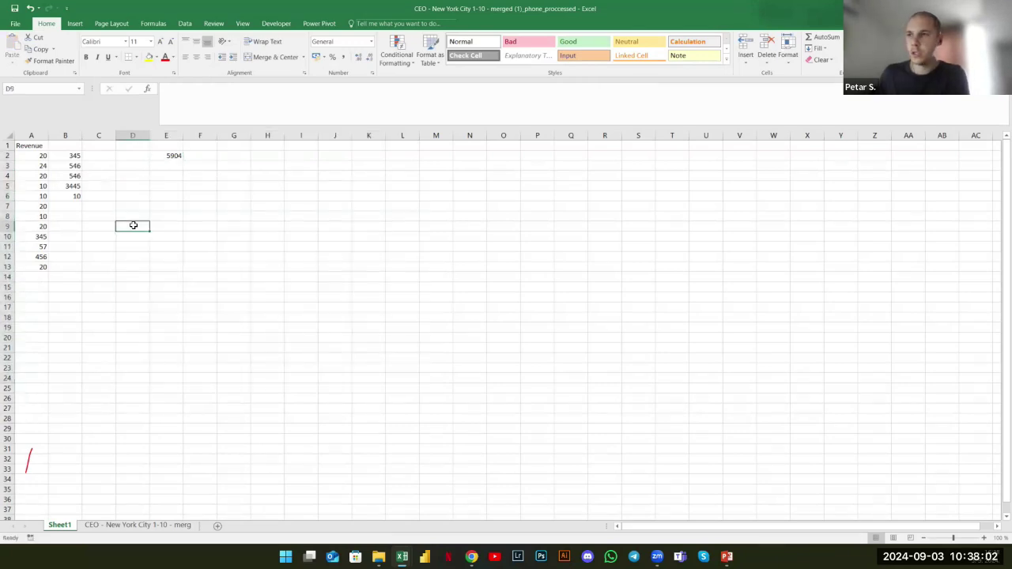
Make the total in E2 bold and underlined, and remove both formats again
{"action": "left_click", "coordinate": [174, 158]}
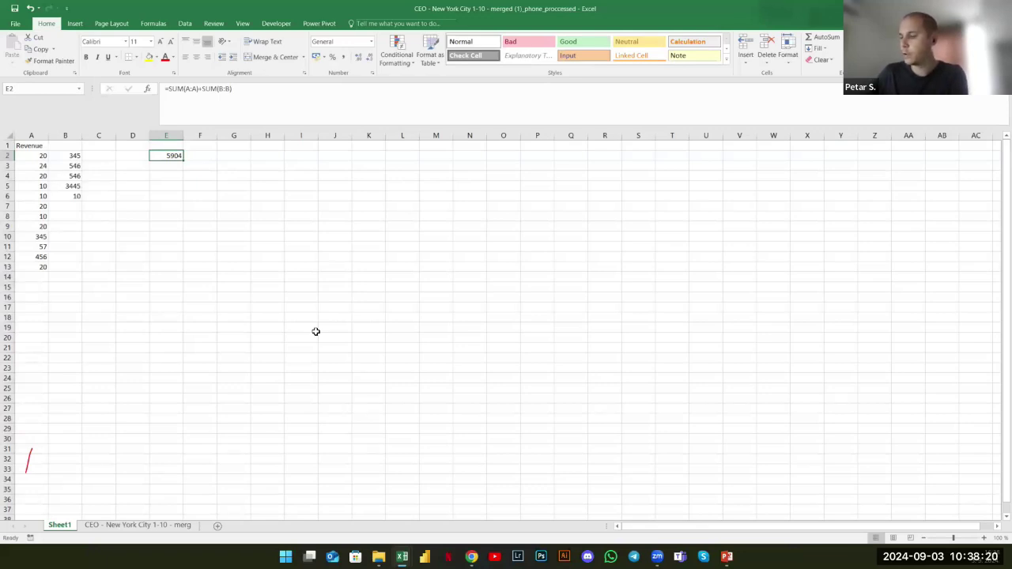
{"action": "key", "text": "ctrl+b"}
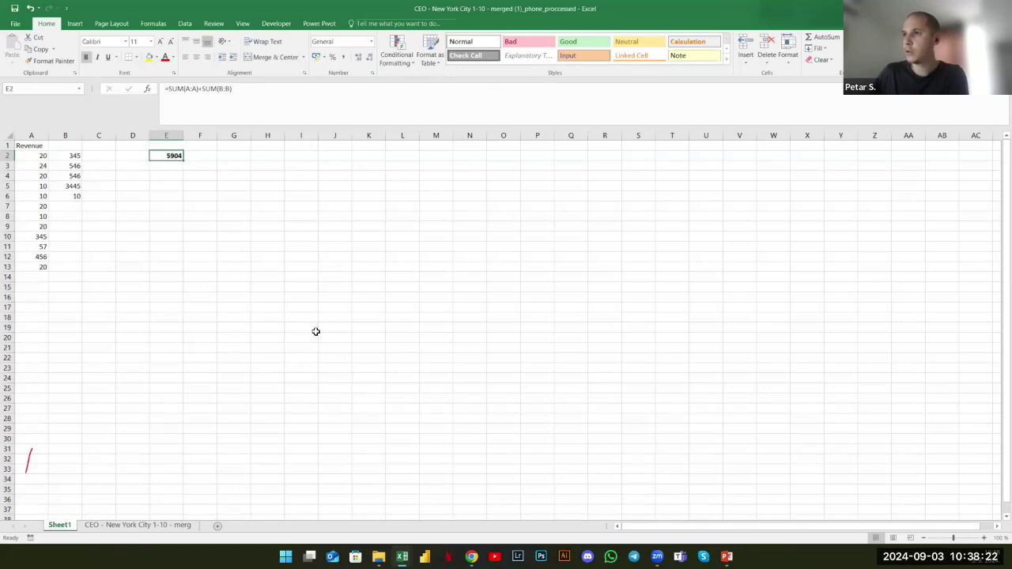
{"action": "key", "text": "ctrl+u"}
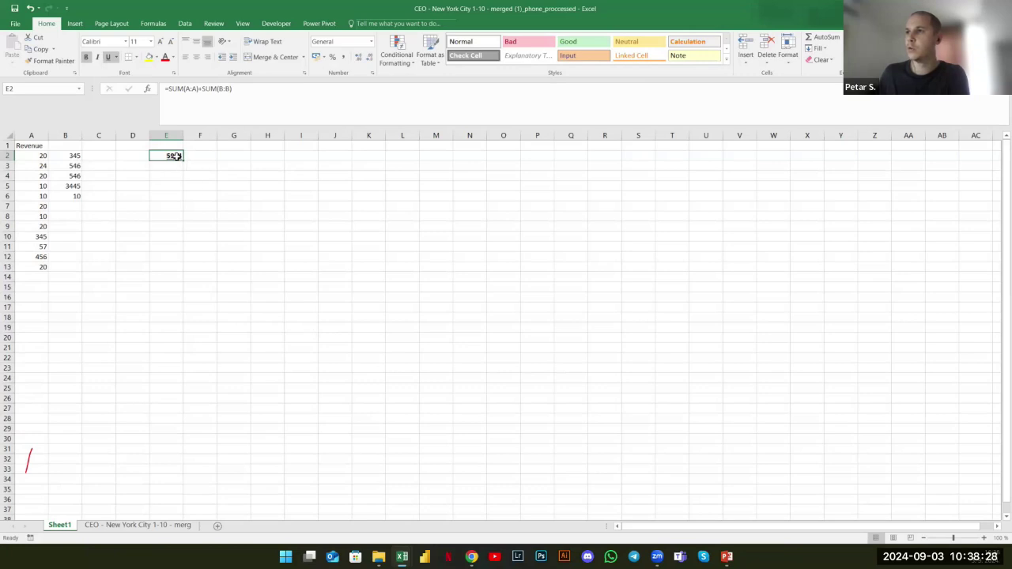
{"action": "left_click", "coordinate": [108, 58]}
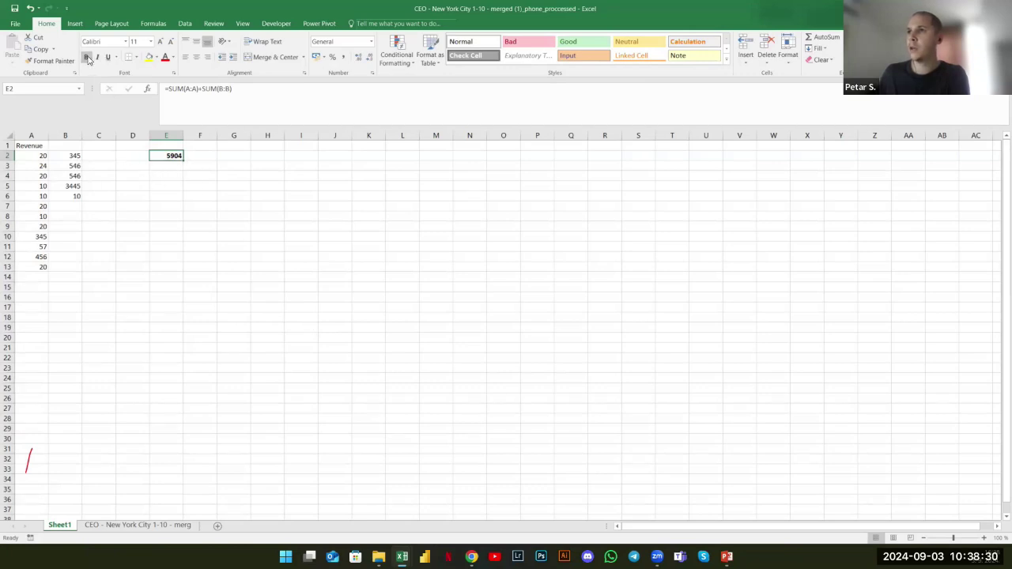
{"action": "left_click", "coordinate": [86, 58]}
{"action": "left_click", "coordinate": [200, 246]}
Toggle bold, italic and underline on and off repeatedly for the total in E2
{"action": "left_click", "coordinate": [172, 155]}
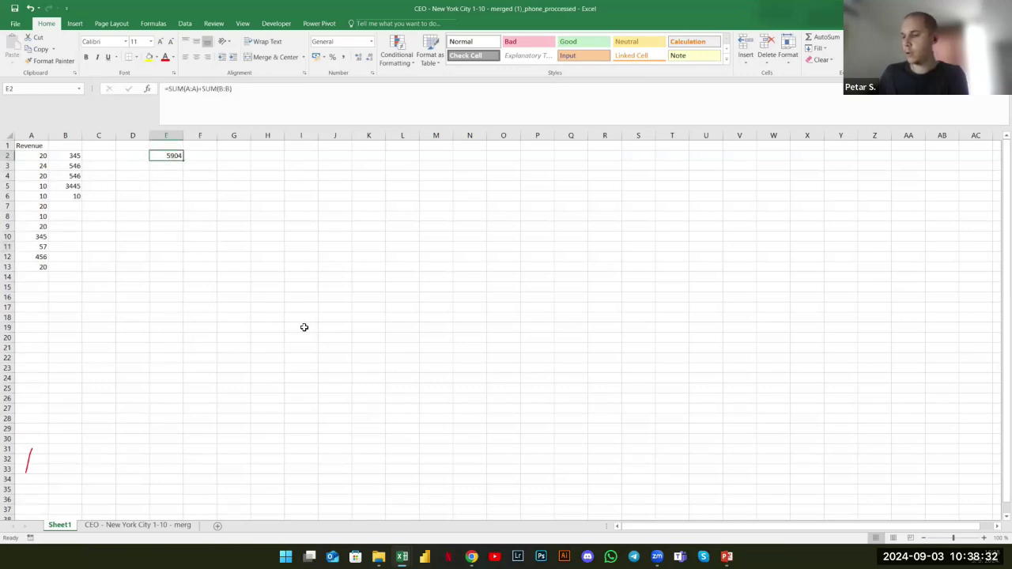
{"action": "key", "text": "ctrl+b"}
{"action": "key", "text": "ctrl+u"}
{"action": "key", "text": "ctrl+i"}
{"action": "key", "text": "ctrl+u"}
{"action": "key", "text": "ctrl+b"}
{"action": "key", "text": "ctrl+b"}
{"action": "key", "text": "ctrl+u"}
{"action": "key", "text": "ctrl+b"}
{"action": "key", "text": "ctrl+u"}
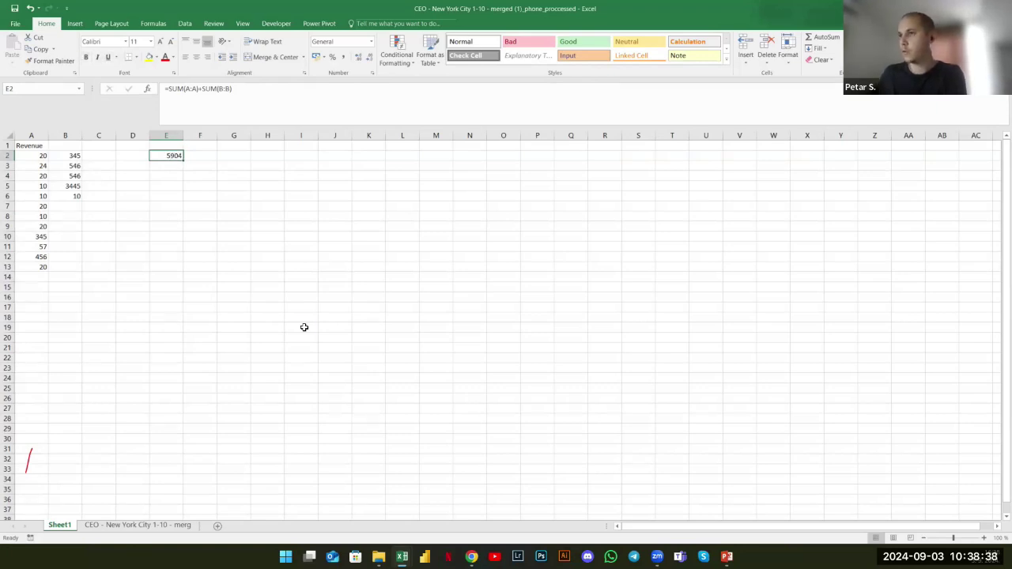
Paste the total from E2 as a plain value in D8, and copy that value to G16
{"action": "key", "text": "ctrl+c"}
{"action": "left_click", "coordinate": [137, 216]}
{"action": "right_click", "coordinate": [137, 218]}
{"action": "left_click", "coordinate": [169, 266]}
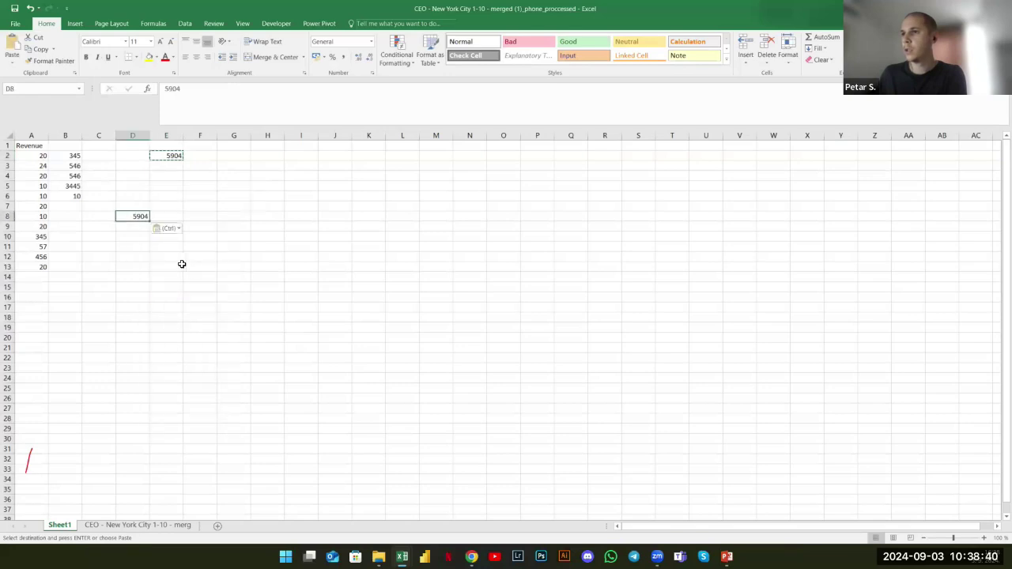
{"action": "key", "text": "ctrl+c"}
{"action": "left_click", "coordinate": [218, 296]}
{"action": "key", "text": "ctrl+v"}
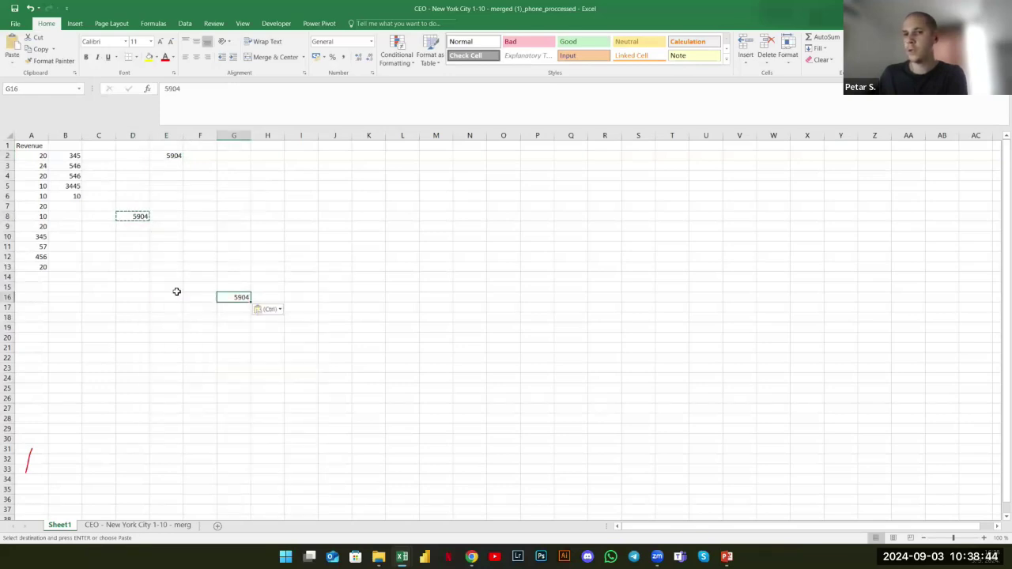
Clear the range D5 to I20 to remove the two pasted values
{"action": "left_click_drag", "start_coordinate": [125, 190], "coordinate": [296, 332]}
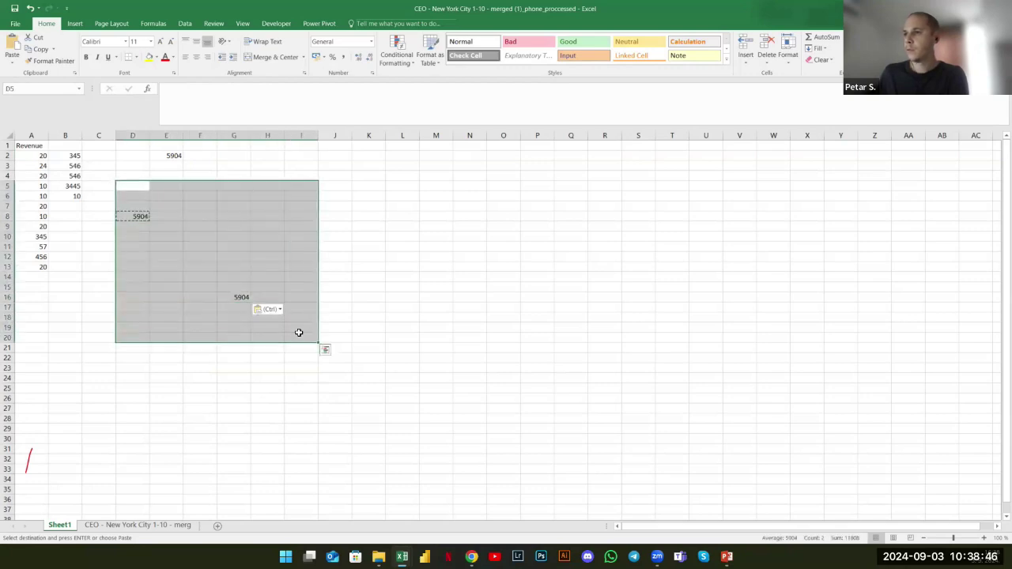
{"action": "key", "text": "Delete"}
{"action": "left_click", "coordinate": [158, 187]}
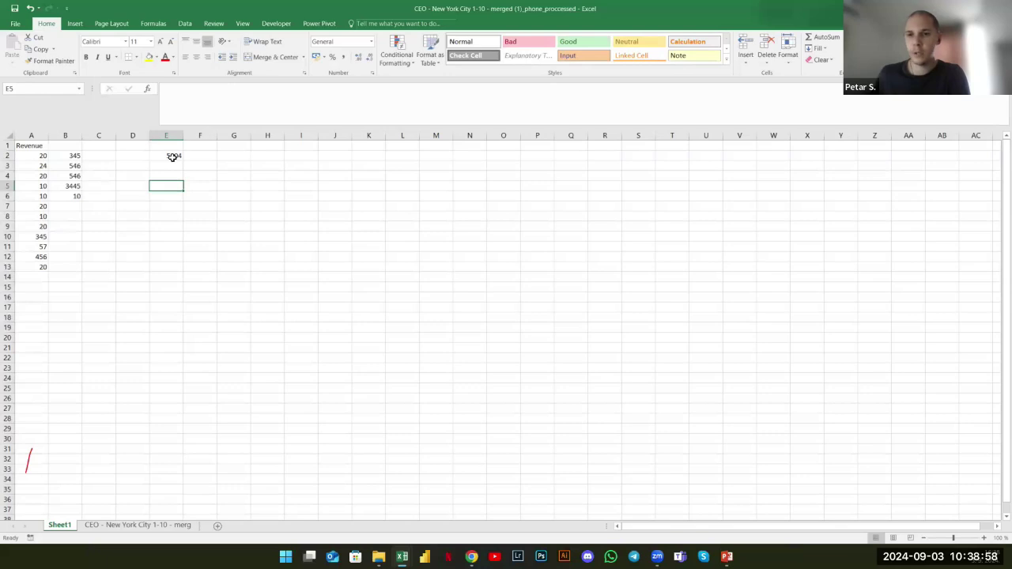
Copy the total in E2 to F9 as a plain value, and delete that copy
{"action": "left_click", "coordinate": [170, 156]}
{"action": "key", "text": "ctrl+c"}
{"action": "left_click", "coordinate": [203, 229]}
{"action": "key", "text": "ctrl+v"}
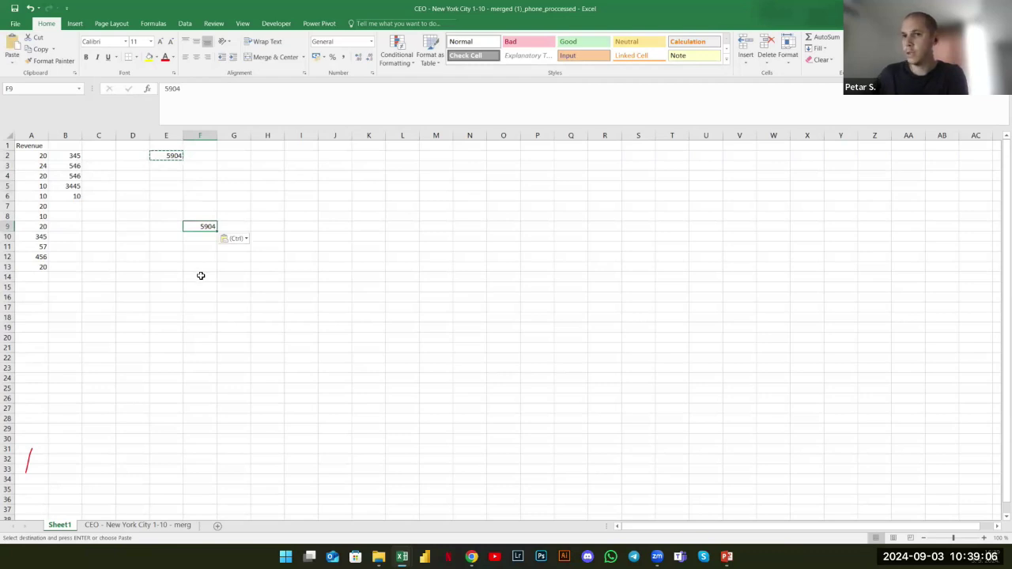
{"action": "key", "text": "Delete"}
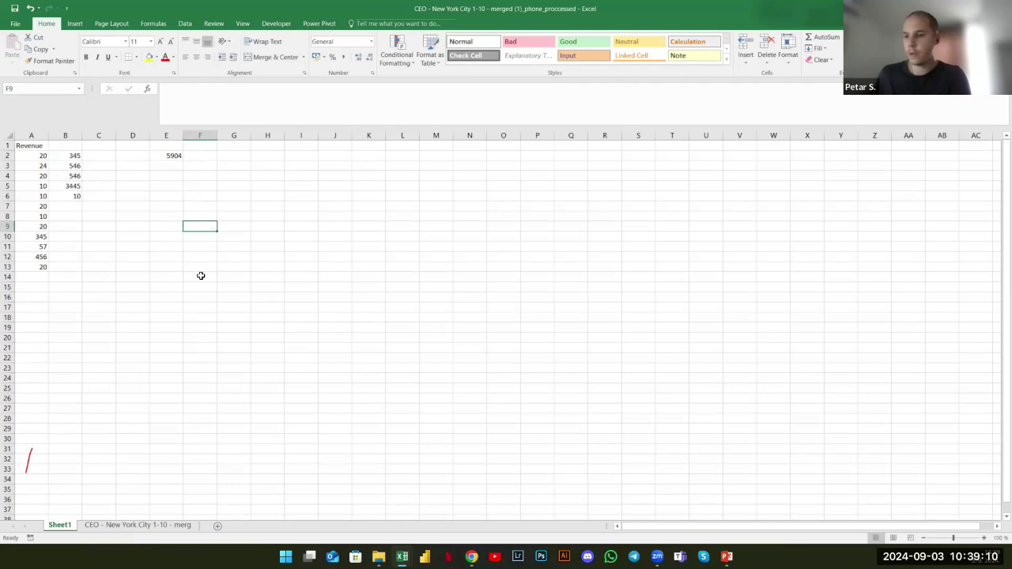
Copy E2 with its formula to E6, and delete that copy
{"action": "right_click", "coordinate": [174, 156]}
{"action": "left_click", "coordinate": [202, 174]}
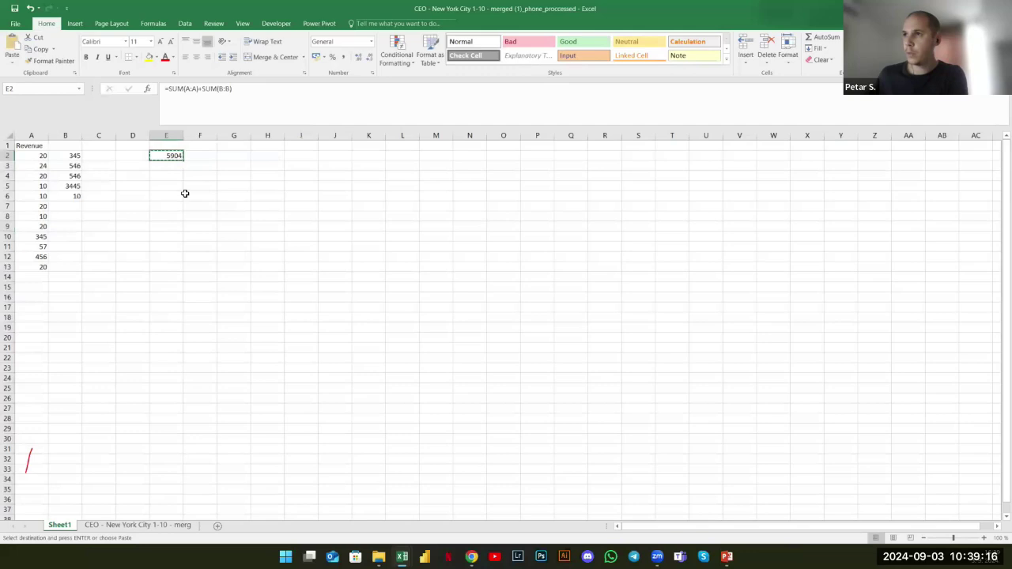
{"action": "right_click", "coordinate": [177, 197]}
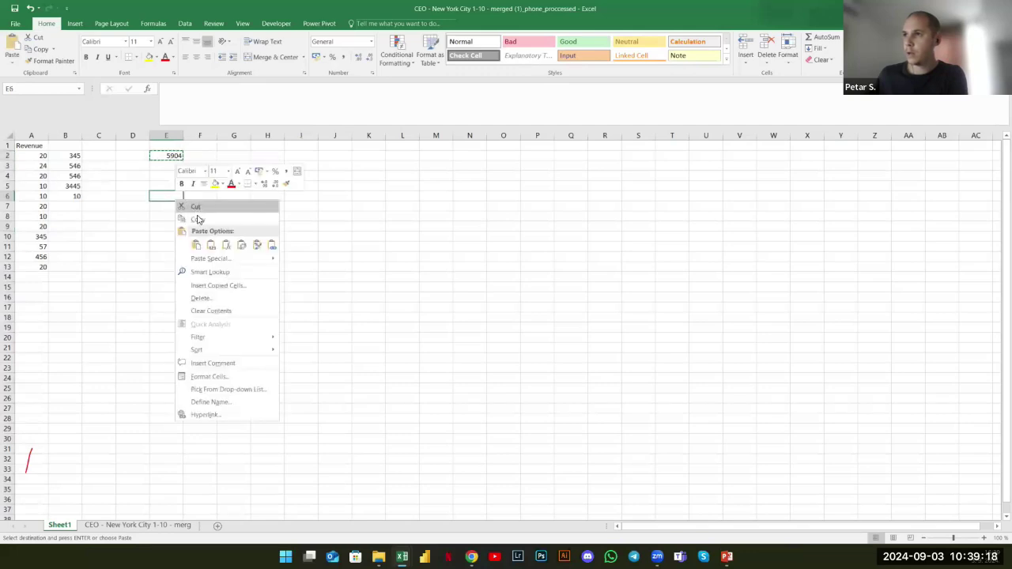
{"action": "left_click", "coordinate": [196, 245]}
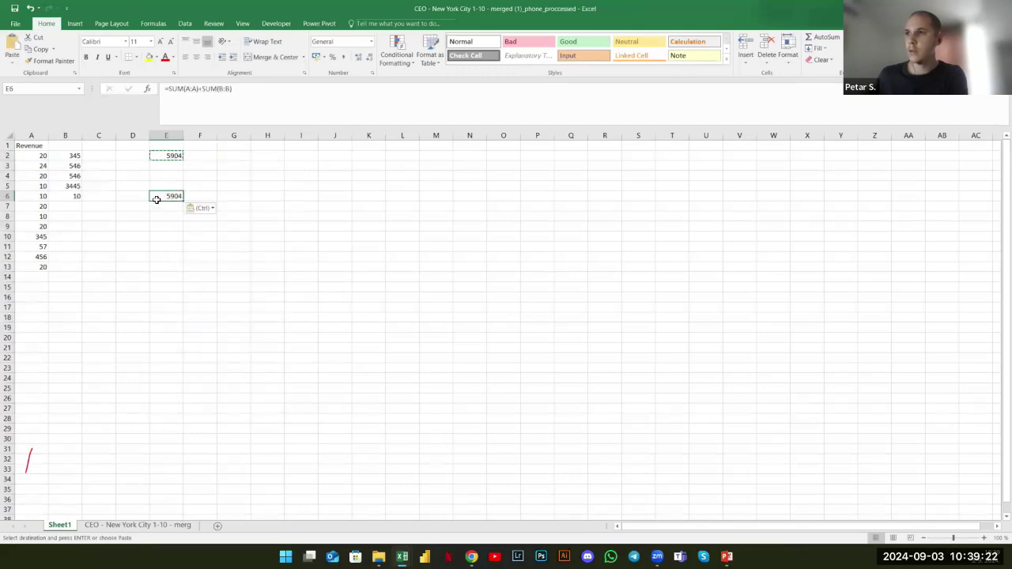
{"action": "key", "text": "Delete"}
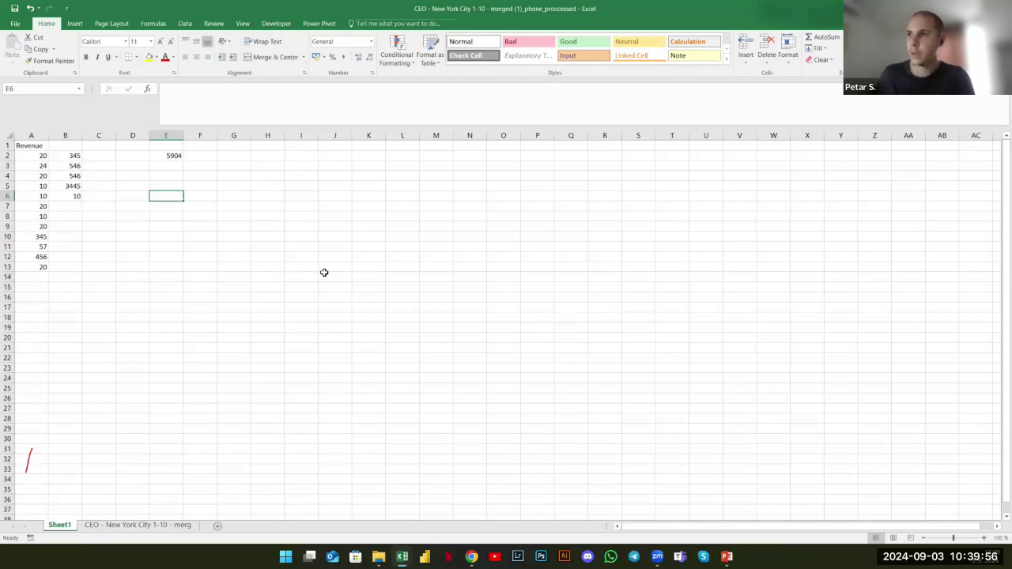
Clear the range B2 to J14 so that only the Revenue column's values remain
{"action": "left_click", "coordinate": [198, 270]}
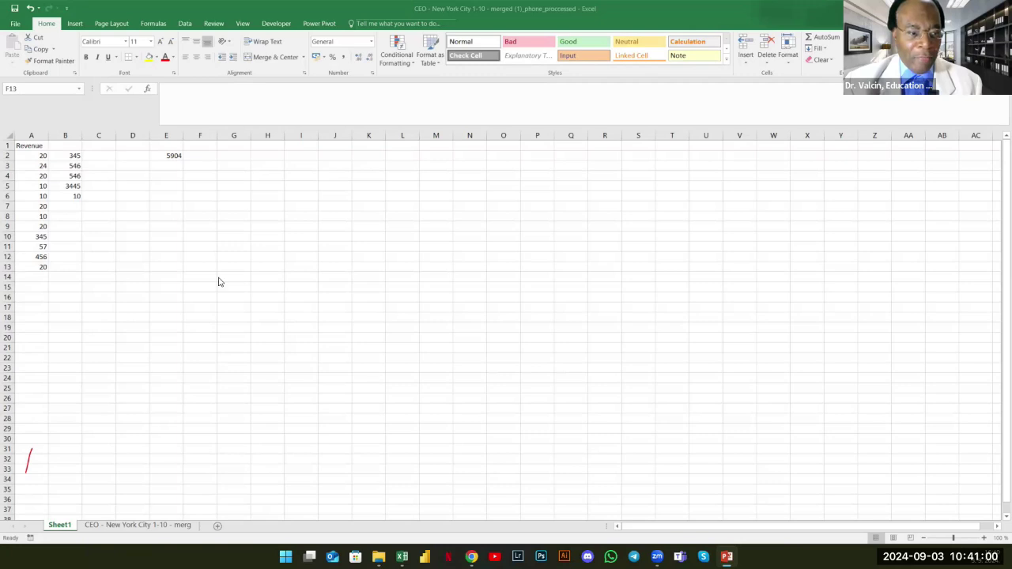
{"action": "left_click_drag", "start_coordinate": [70, 155], "coordinate": [328, 282]}
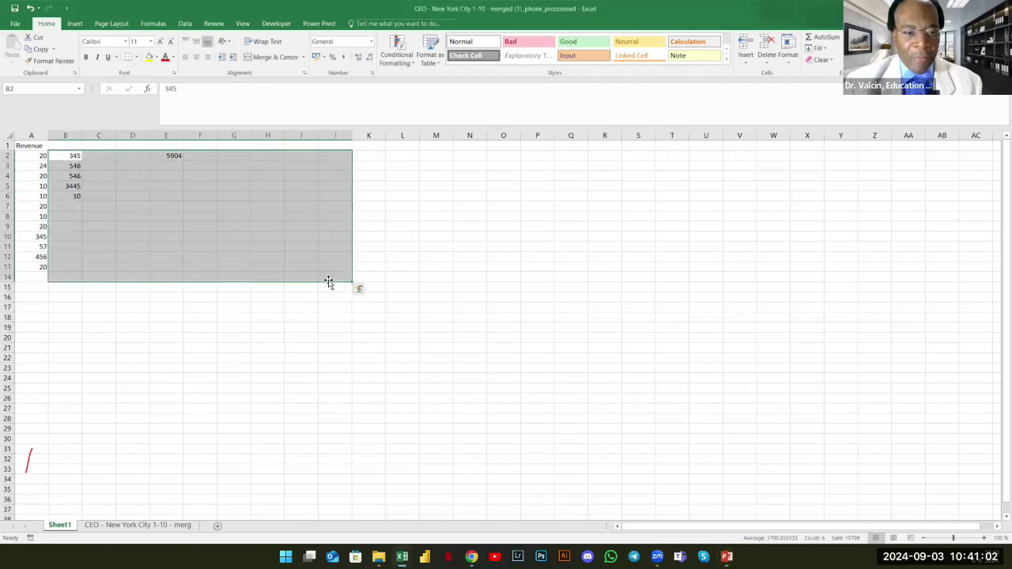
{"action": "key", "text": "Delete"}
Insert an empty column before the Revenue column
{"action": "left_click", "coordinate": [43, 152]}
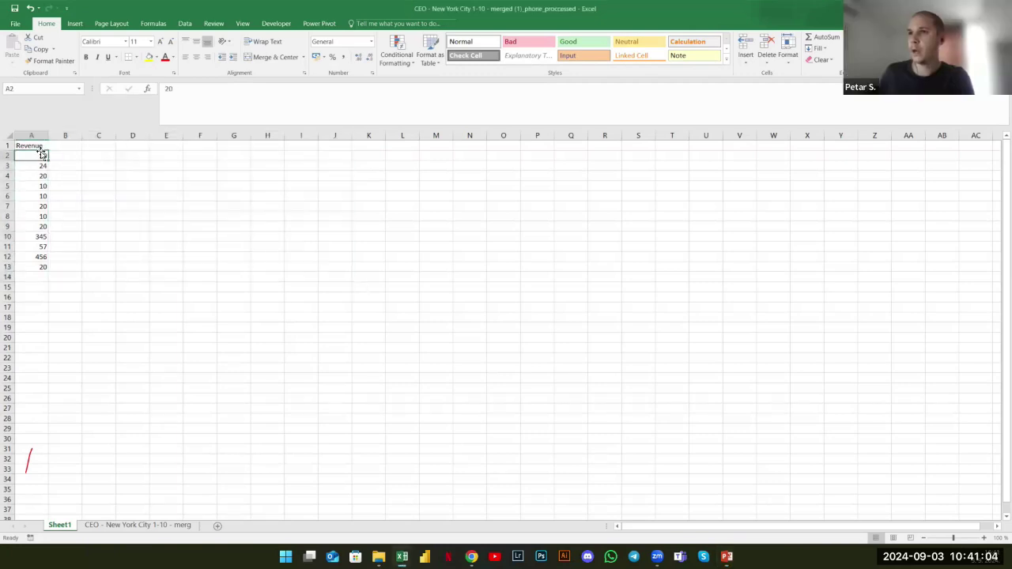
{"action": "right_click", "coordinate": [40, 136]}
{"action": "left_click", "coordinate": [74, 209]}
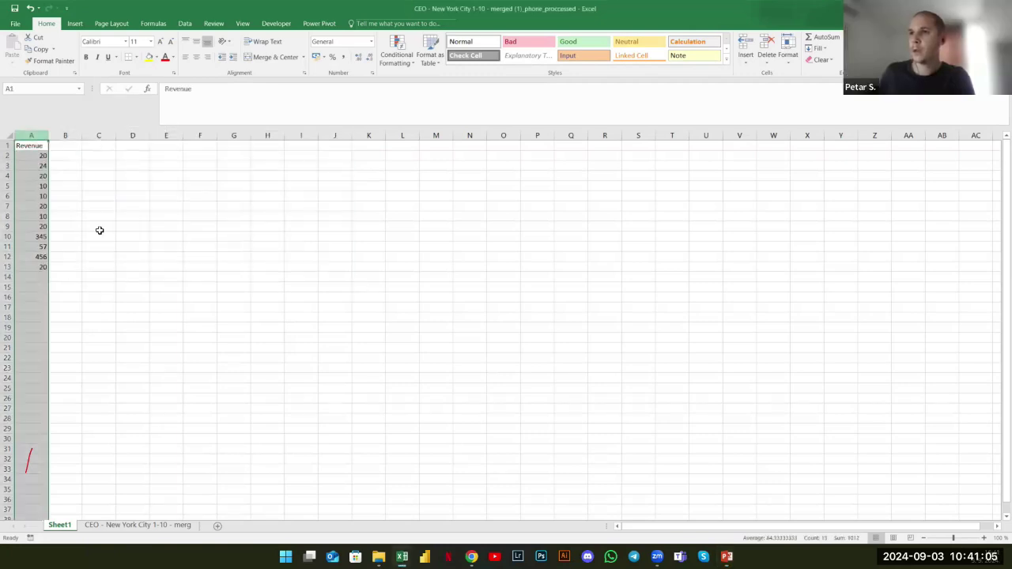
{"action": "left_click", "coordinate": [156, 253]}
{"action": "left_click", "coordinate": [41, 158]}
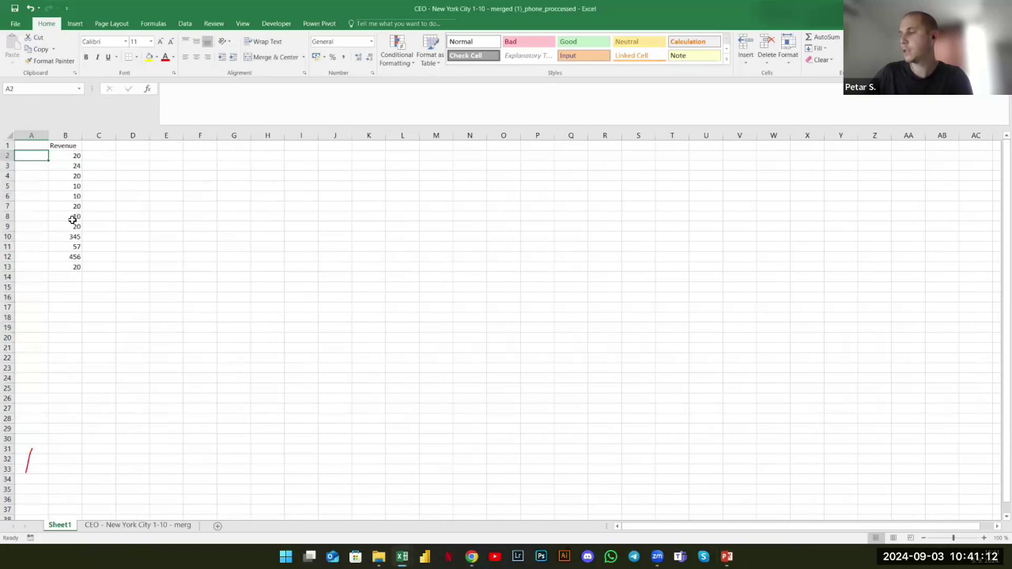
Delete the Revenue values from B5 downward, leaving only the first three numbers
{"action": "key", "text": "Right"}
{"action": "key", "text": "Down"}
{"action": "key", "text": "Down"}
{"action": "key", "text": "Down"}
{"action": "key", "text": "shift+Page_Down"}
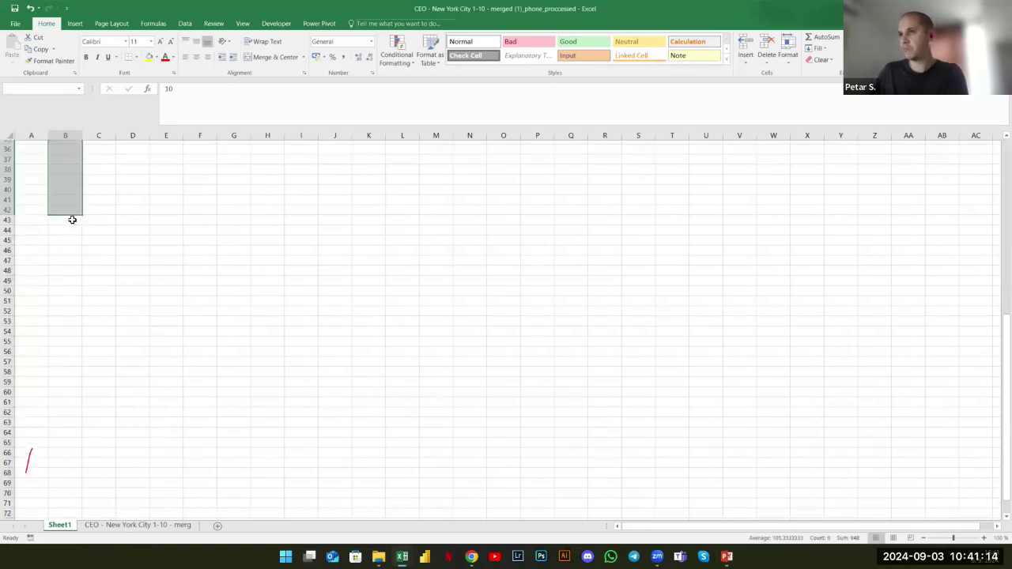
{"action": "scroll", "coordinate": [72, 220], "scroll_direction": "up", "scroll_amount": 7}
{"action": "scroll", "coordinate": [72, 219], "scroll_direction": "up", "scroll_amount": 5}
{"action": "right_click", "coordinate": [98, 196]}
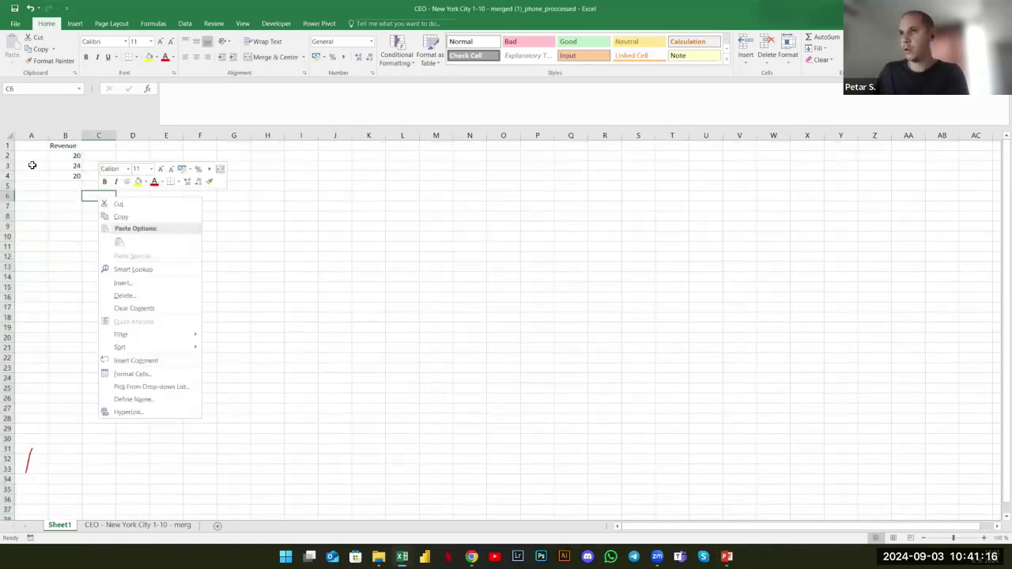
Replace the header in B1 with Budget
{"action": "left_click", "coordinate": [60, 147]}
{"action": "type", "text": "Budget"}
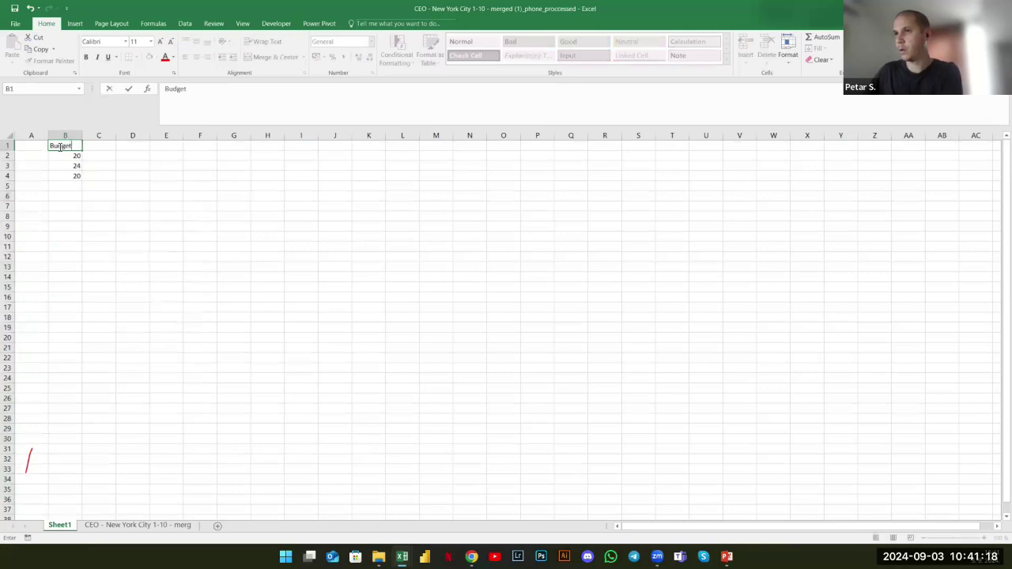
{"action": "key", "text": "Return"}
Enter the item names Fuel, Food and Drink in A2 to A4
{"action": "key", "text": "Left"}
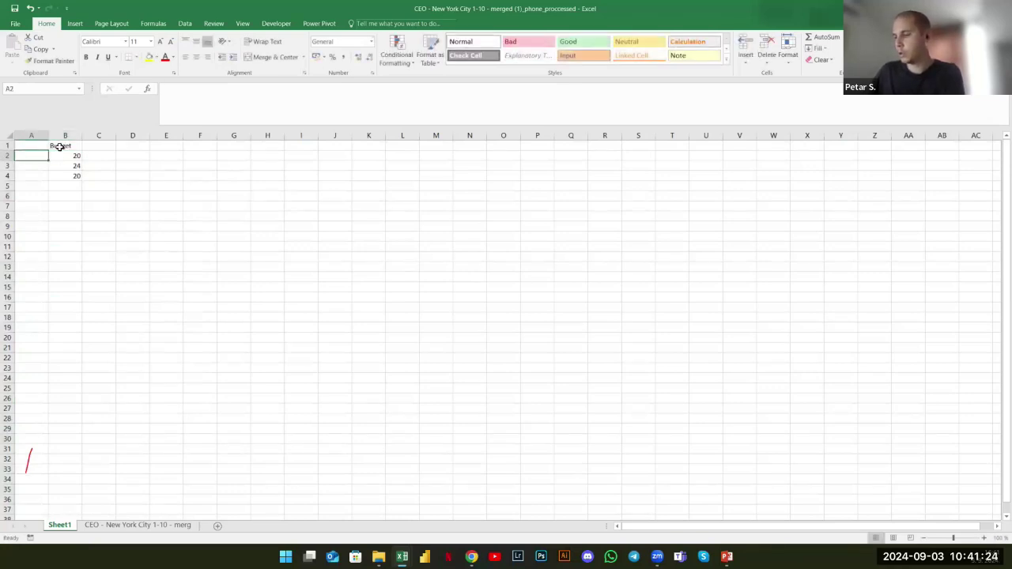
{"action": "type", "text": "Fuel"}
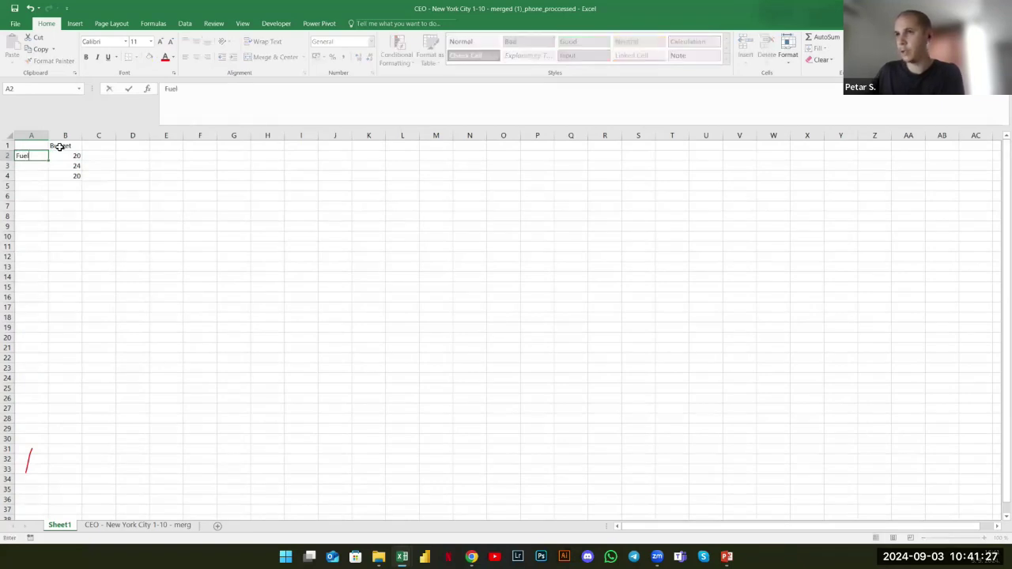
{"action": "key", "text": "Return"}
{"action": "type", "text": "Food"}
{"action": "key", "text": "Return"}
{"action": "type", "text": "Drink"}
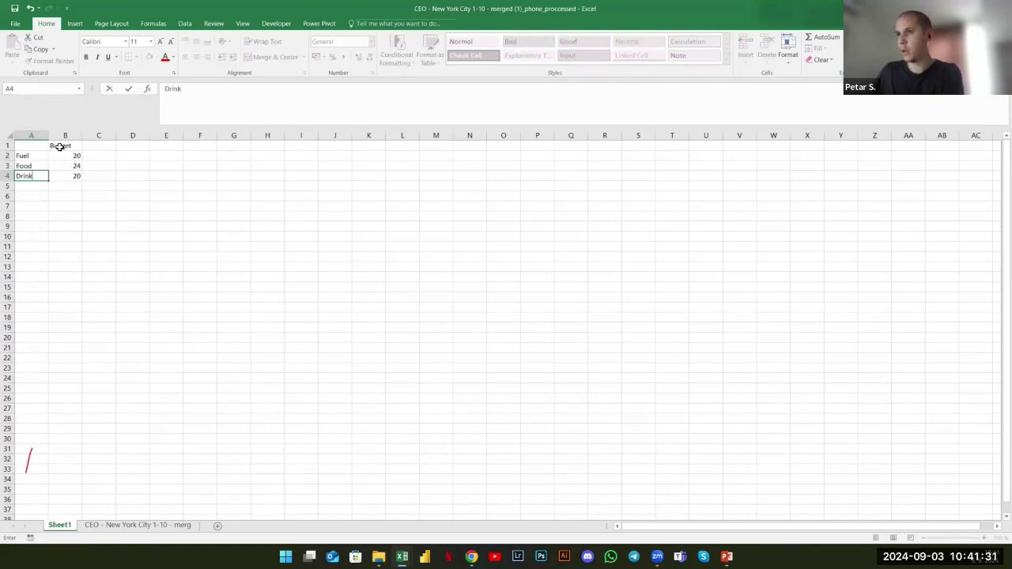
Set the budgets to 100 for Fuel, 200 for Food and 150 for Drink in column B
{"action": "left_click", "coordinate": [60, 149]}
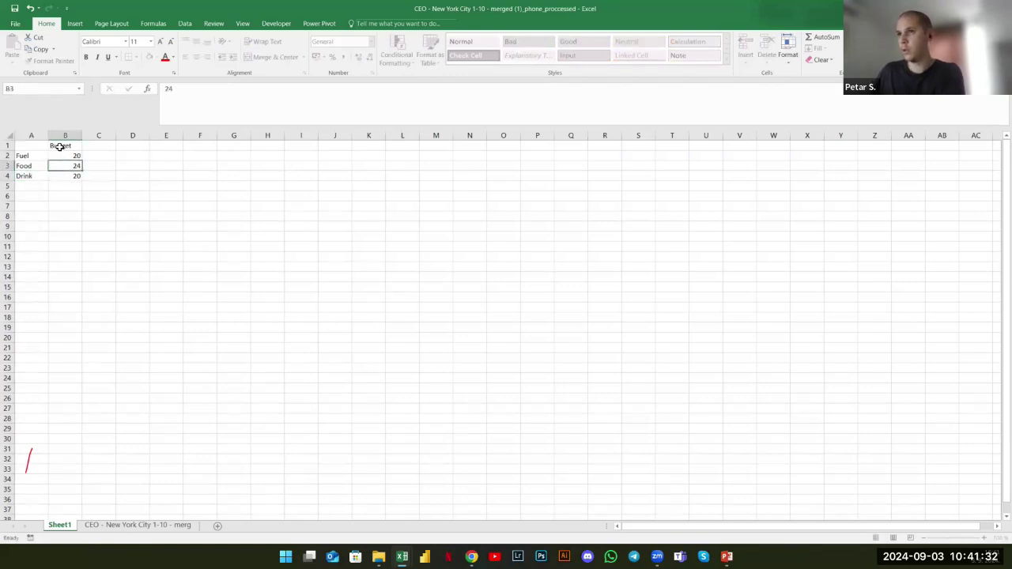
{"action": "type", "text": "100"}
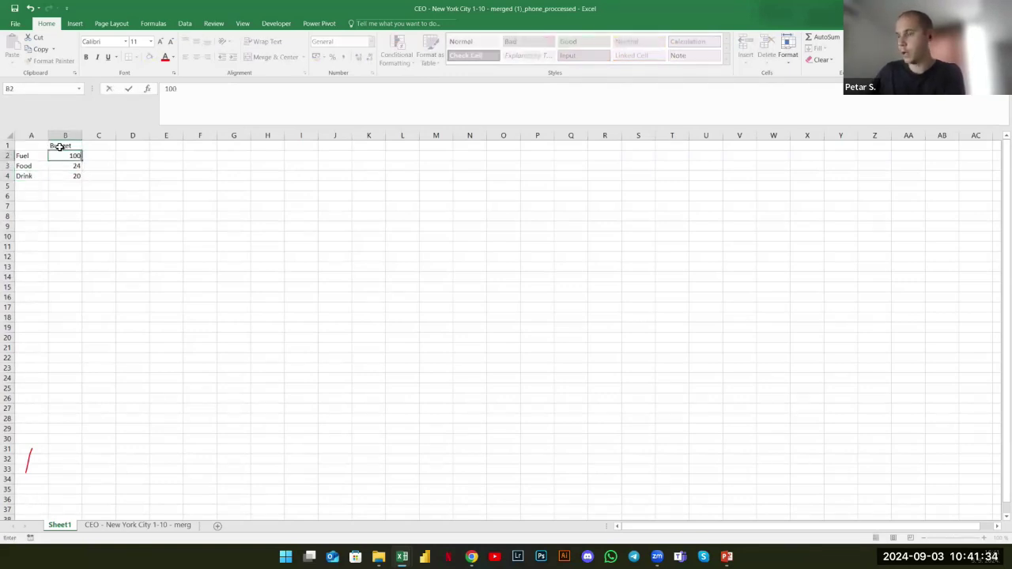
{"action": "key", "text": "Return"}
{"action": "type", "text": "200"}
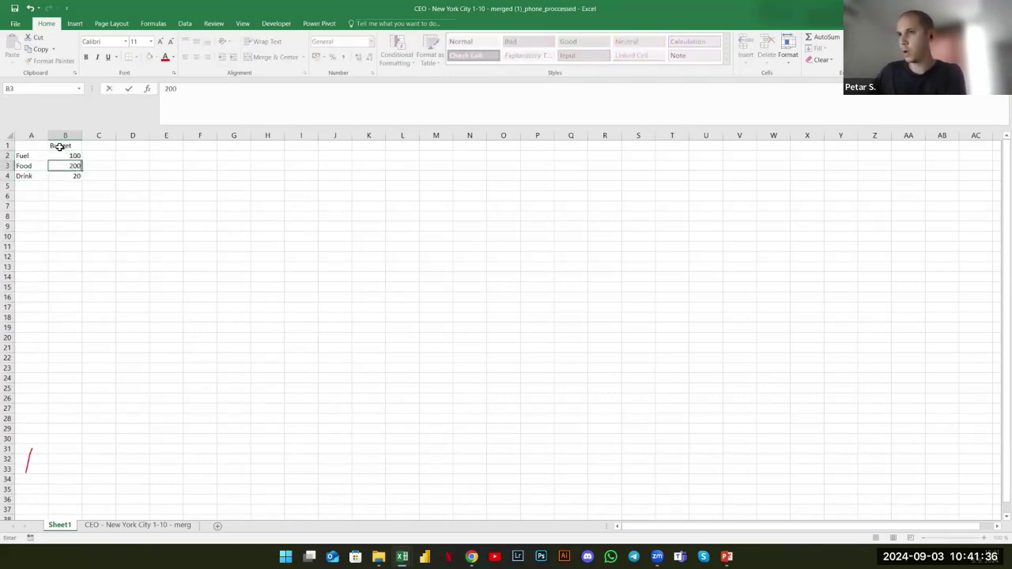
{"action": "key", "text": "Return"}
{"action": "type", "text": "150"}
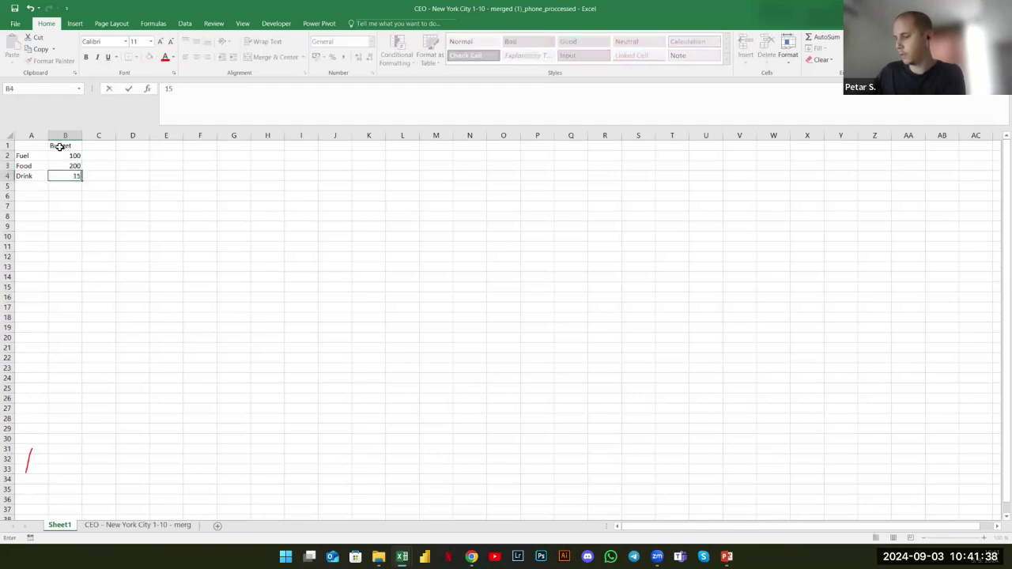
{"action": "key", "text": "Return"}
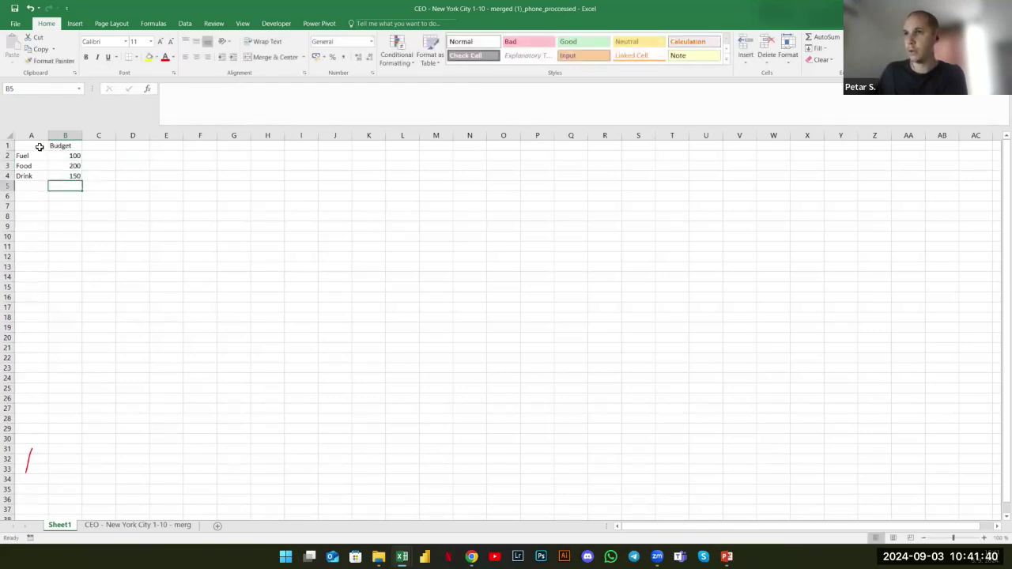
Add the header "type of item" in A1 and widen column A to fit it
{"action": "left_click", "coordinate": [40, 146]}
{"action": "type", "text": "type of"}
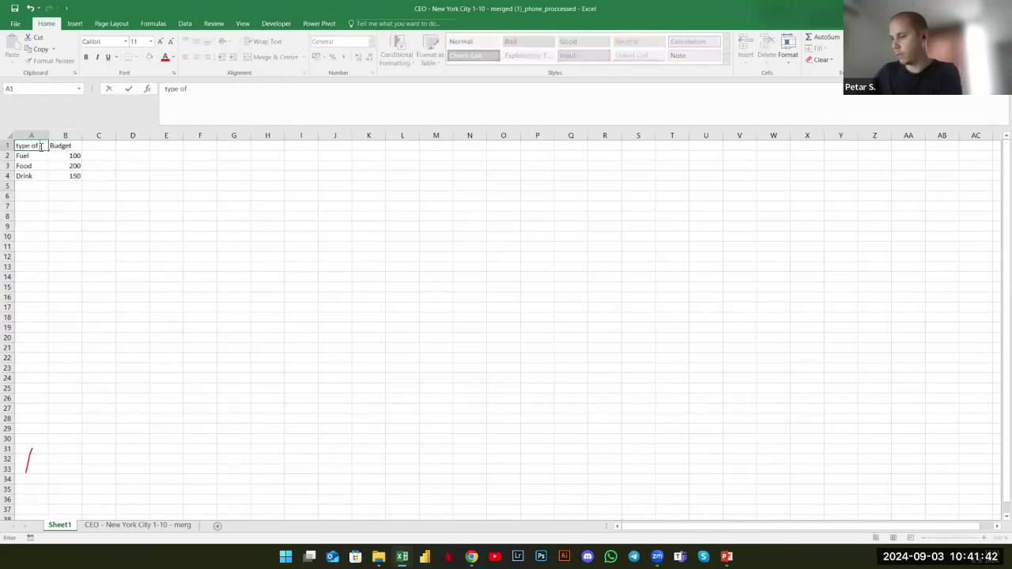
{"action": "type", "text": " item"}
{"action": "key", "text": "Return"}
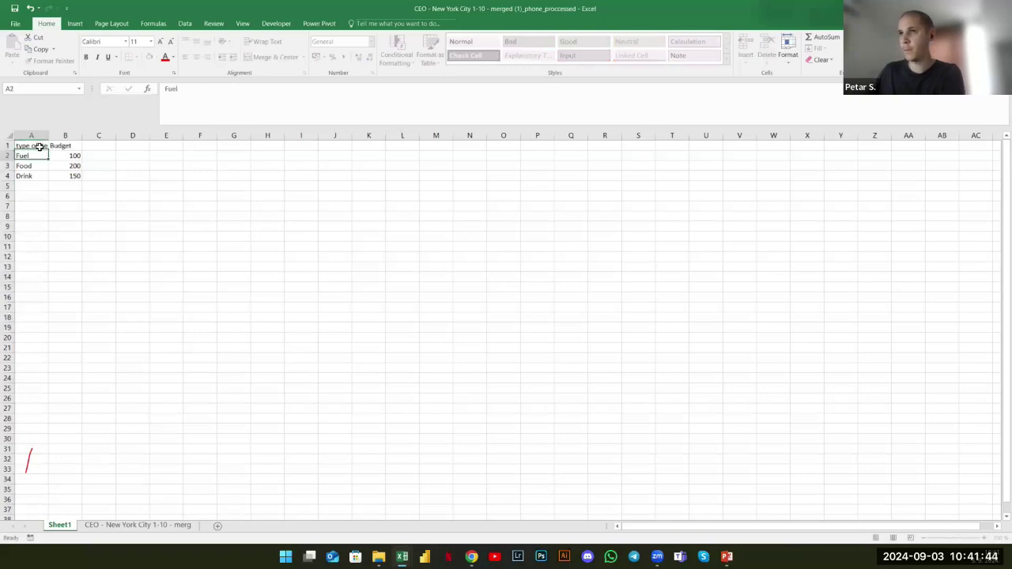
{"action": "left_click_drag", "start_coordinate": [50, 134], "coordinate": [57, 134]}
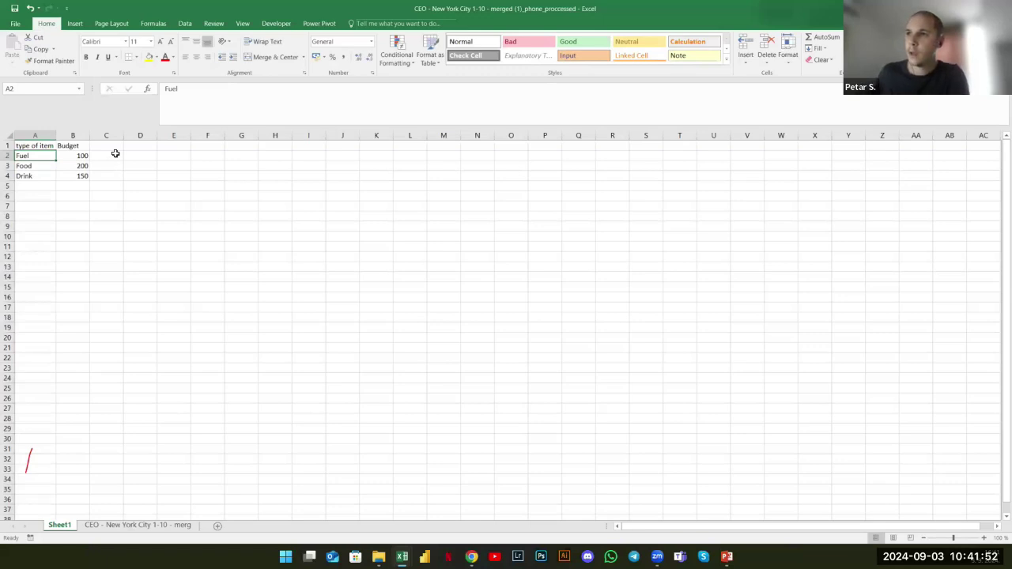
Add the header Spent in C1 and enter 50 as the amount spent on Fuel
{"action": "double_click", "coordinate": [116, 144]}
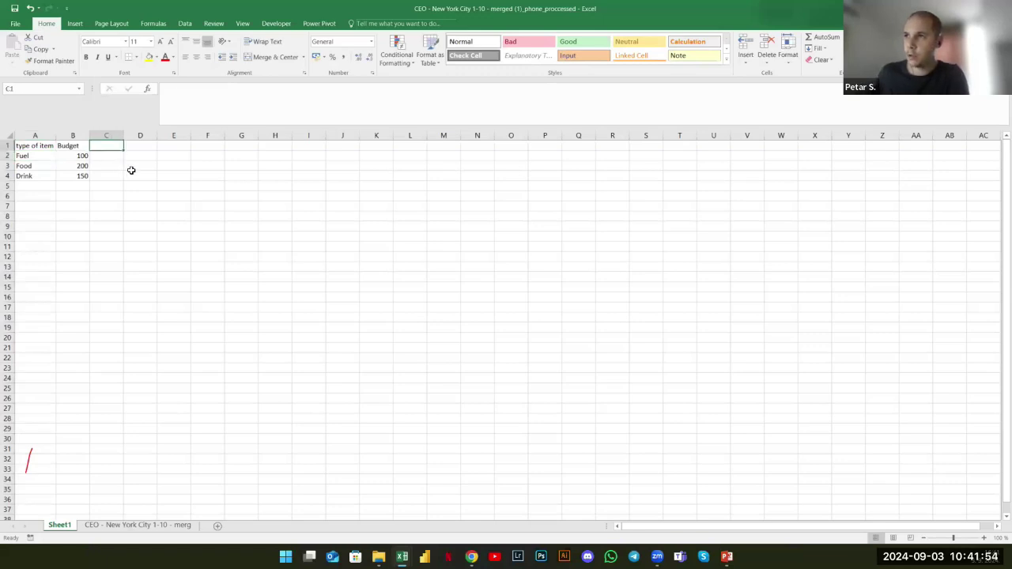
{"action": "type", "text": "Spent"}
{"action": "key", "text": "Return"}
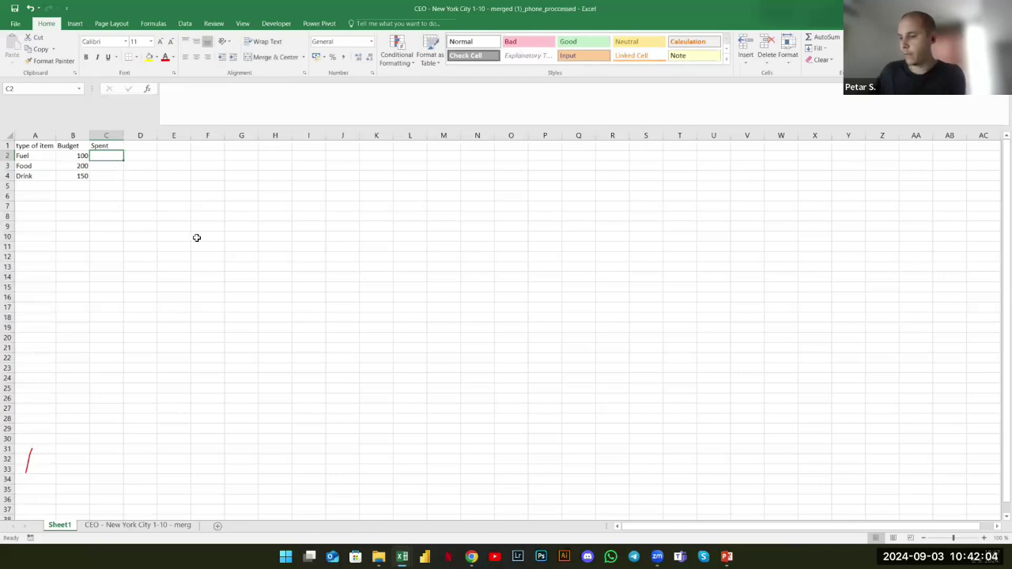
{"action": "type", "text": "50"}
{"action": "key", "text": "Return"}
{"action": "left_click", "coordinate": [173, 154]}
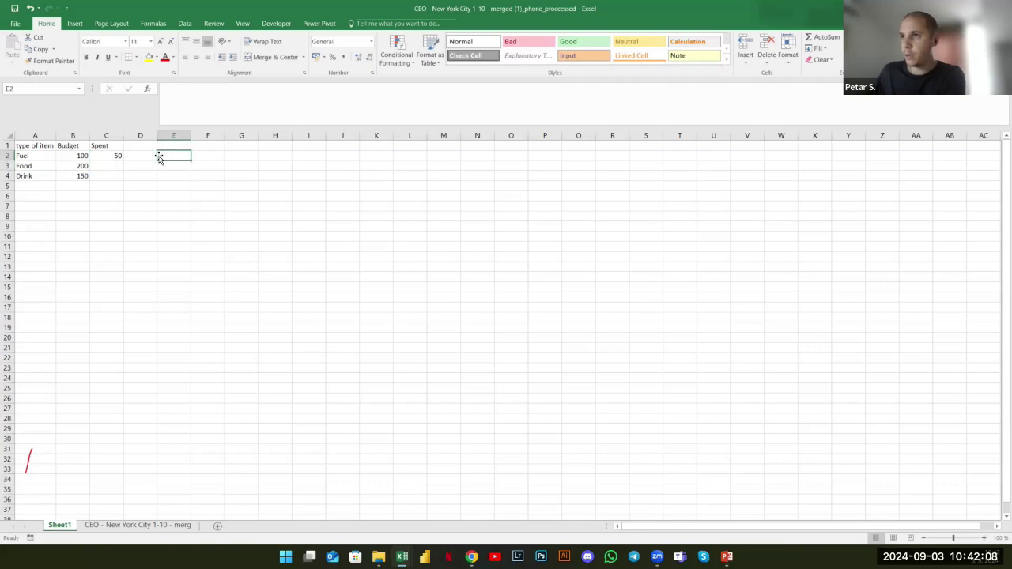
{"action": "left_click", "coordinate": [119, 154]}
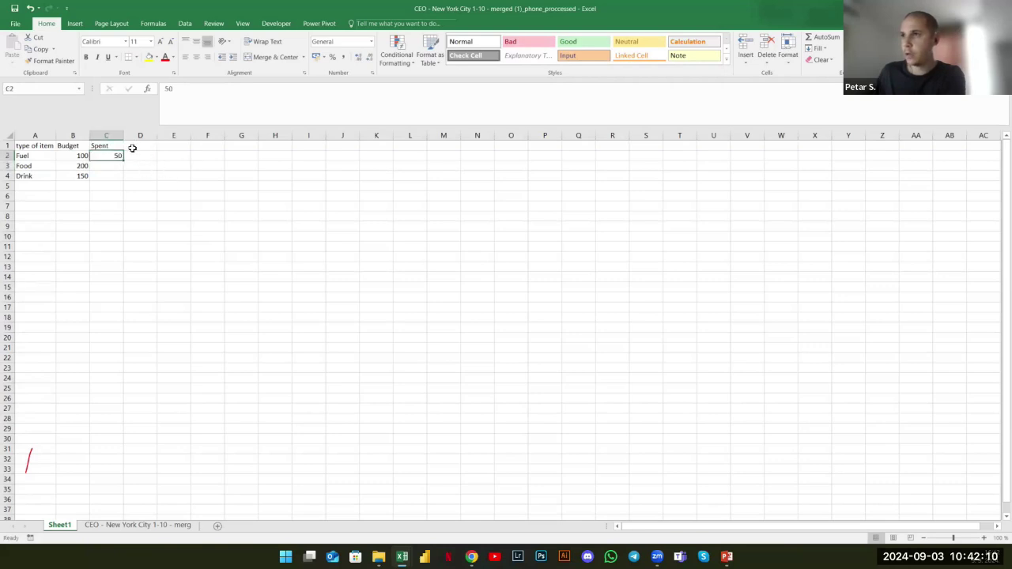
{"action": "left_click", "coordinate": [154, 153]}
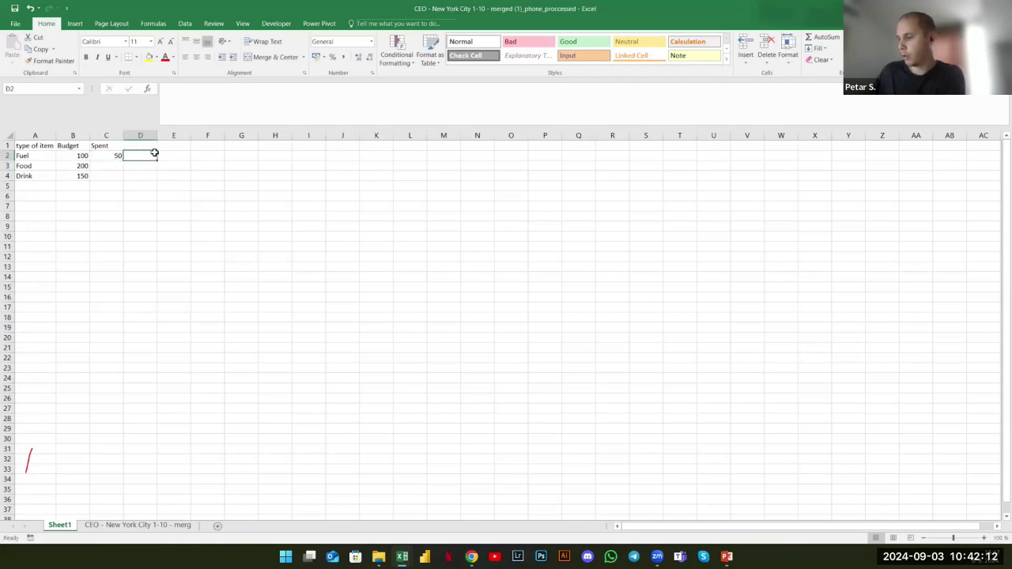
{"action": "type", "text": "+"}
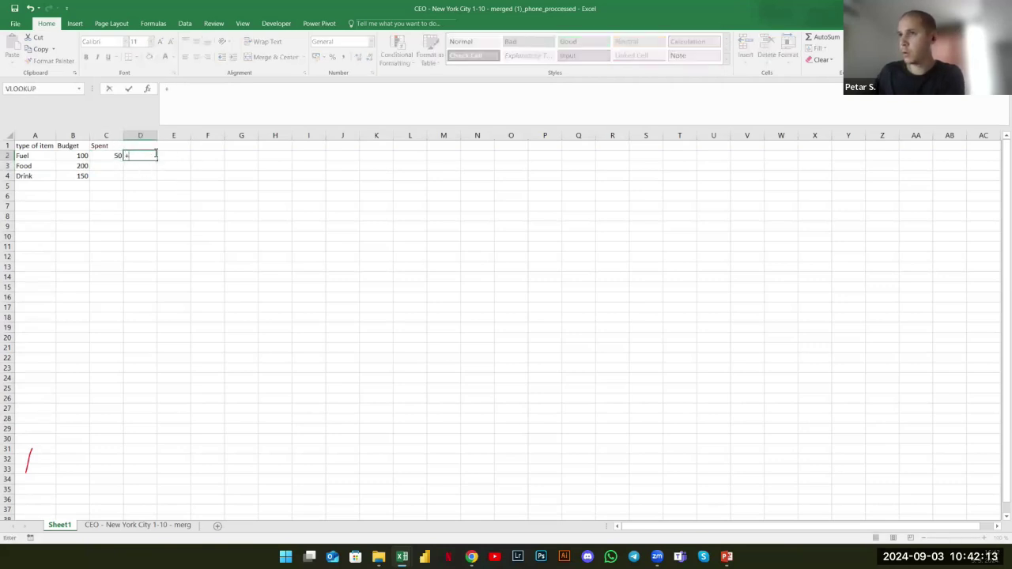
{"action": "left_click", "coordinate": [107, 135]}
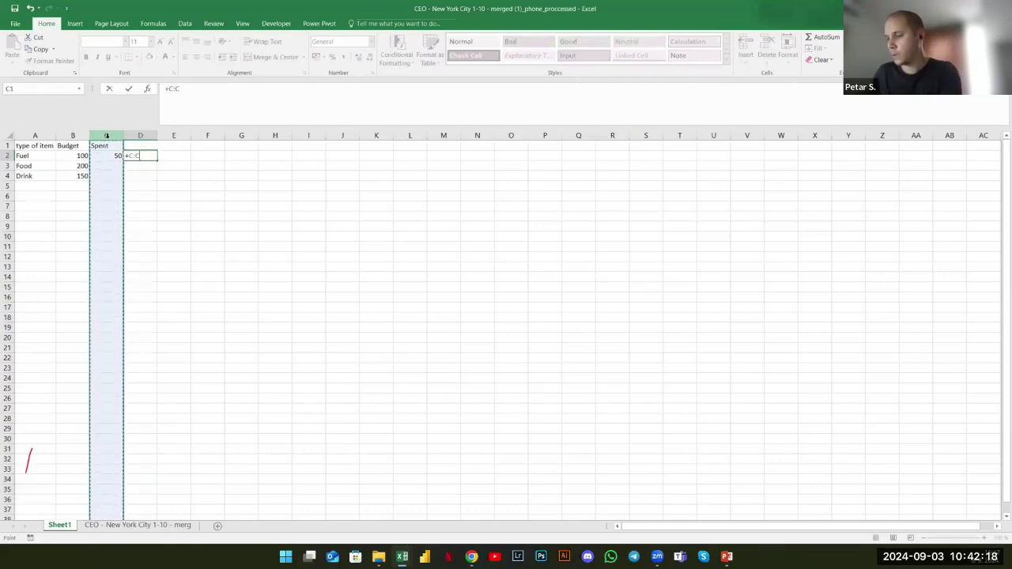
{"action": "key", "text": "Escape"}
{"action": "key", "text": "Left"}
Enter the spent amounts 70 for Food and 30 for Drink in column C
{"action": "left_click", "coordinate": [113, 167]}
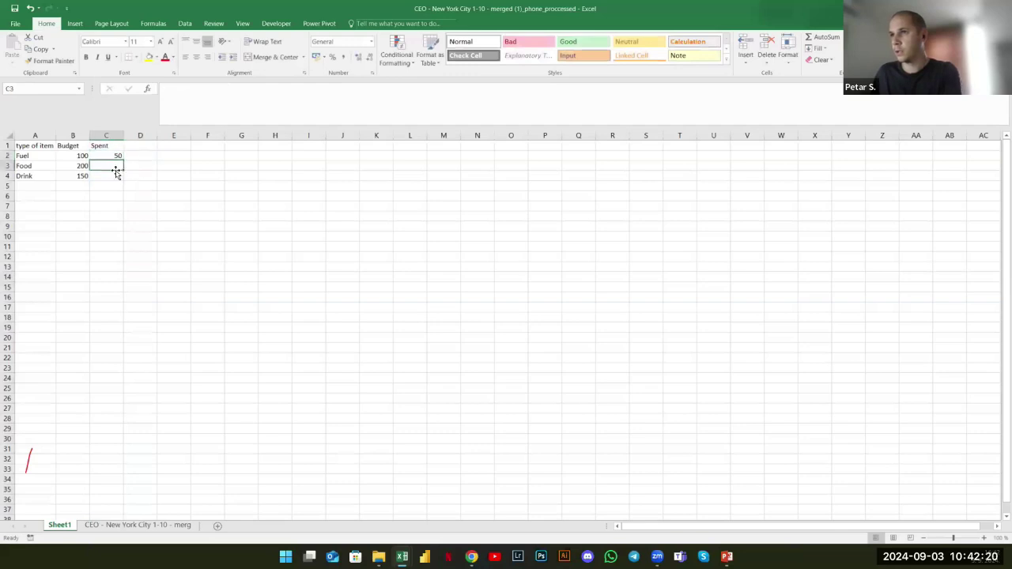
{"action": "type", "text": "70"}
{"action": "key", "text": "Return"}
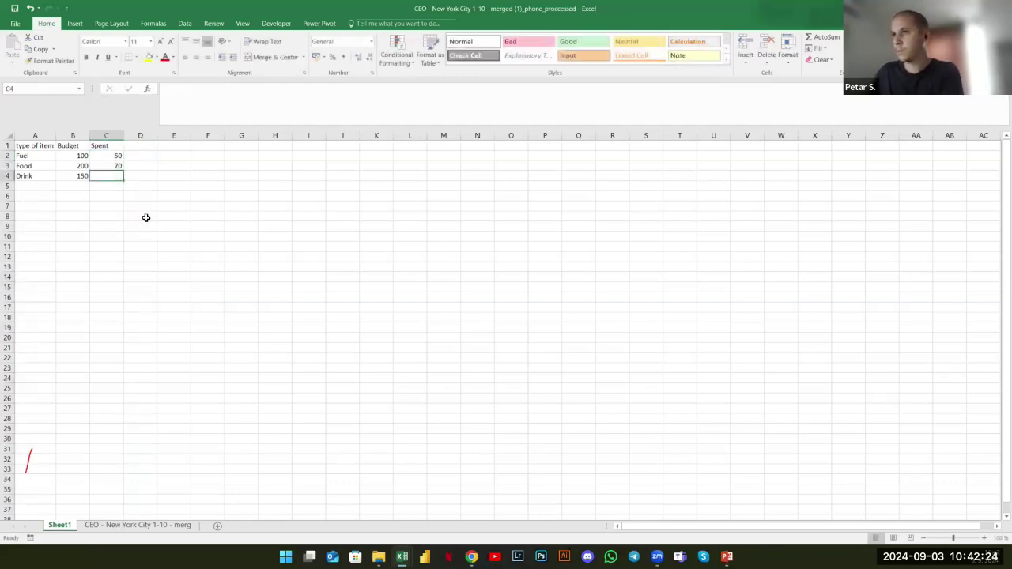
{"action": "type", "text": "30"}
{"action": "key", "text": "Return"}
Enter the formula +C:C/B:B in D2 to divide the spent amount by the budget
{"action": "left_click", "coordinate": [139, 156]}
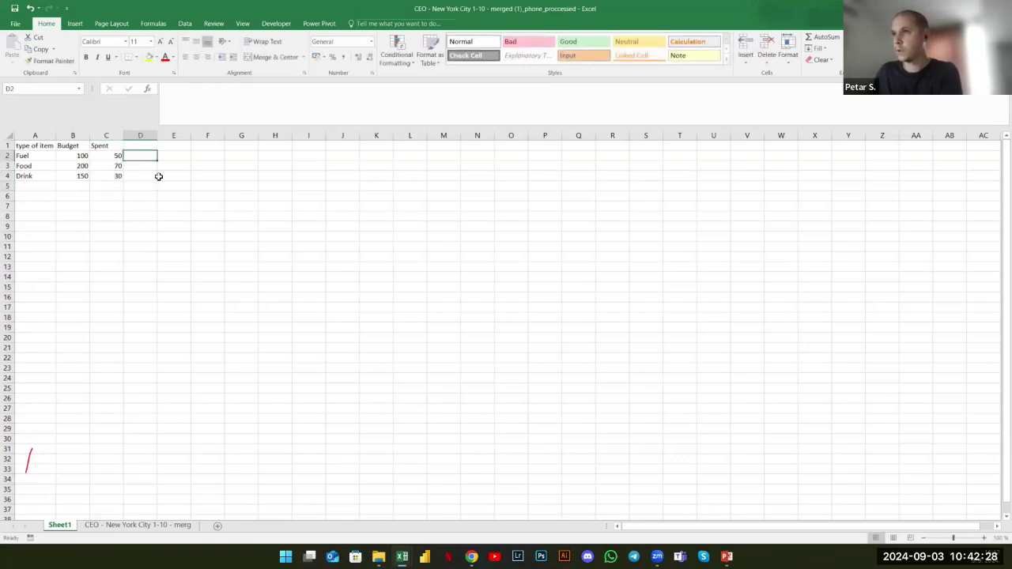
{"action": "type", "text": "+"}
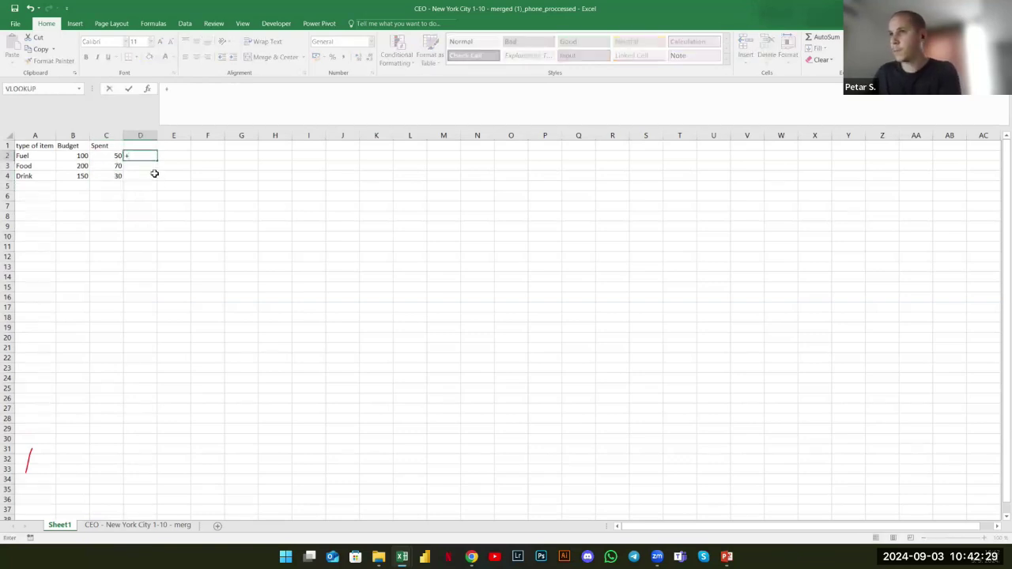
{"action": "left_click", "coordinate": [112, 136]}
{"action": "type", "text": "/"}
{"action": "left_click", "coordinate": [74, 134]}
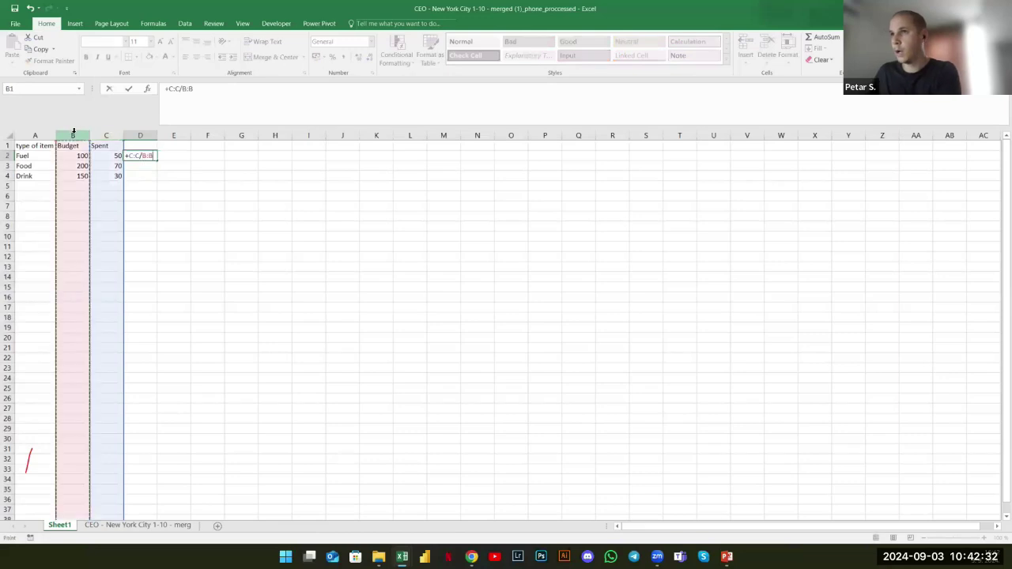
{"action": "key", "text": "ctrl+Return"}
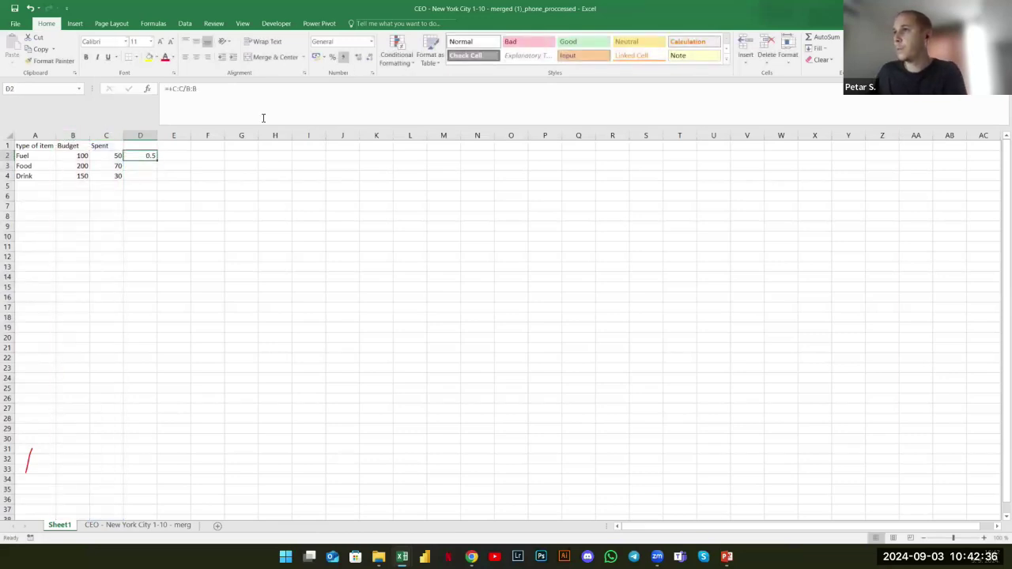
Format D2 as a percentage, fill its formula down to D4, and select D2 to D4
{"action": "key", "text": "ctrl+shift+5"}
{"action": "left_click_drag", "start_coordinate": [157, 161], "coordinate": [155, 181]}
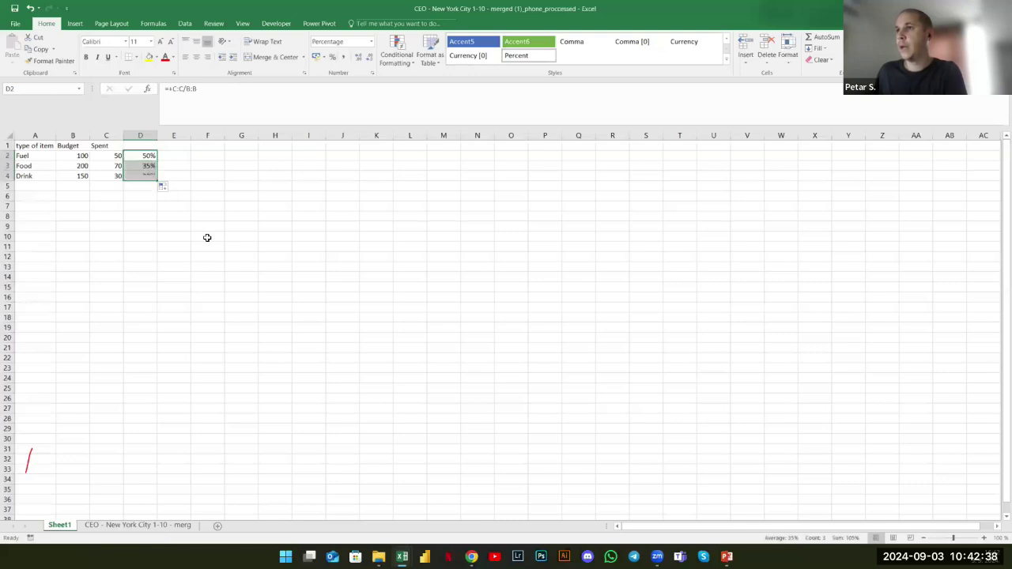
{"action": "key", "text": "Left"}
{"action": "key", "text": "Up"}
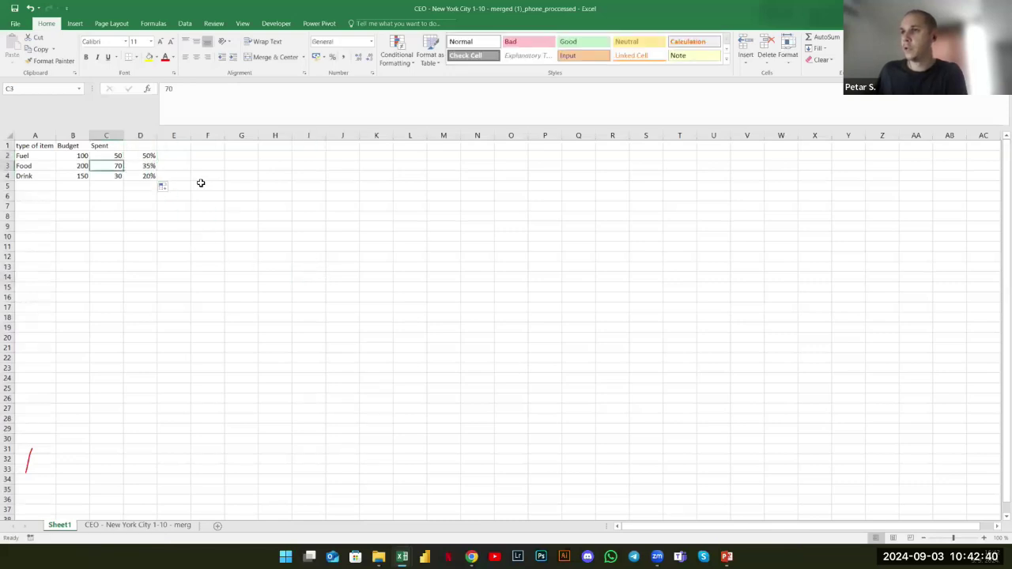
{"action": "left_click_drag", "start_coordinate": [145, 155], "coordinate": [145, 175]}
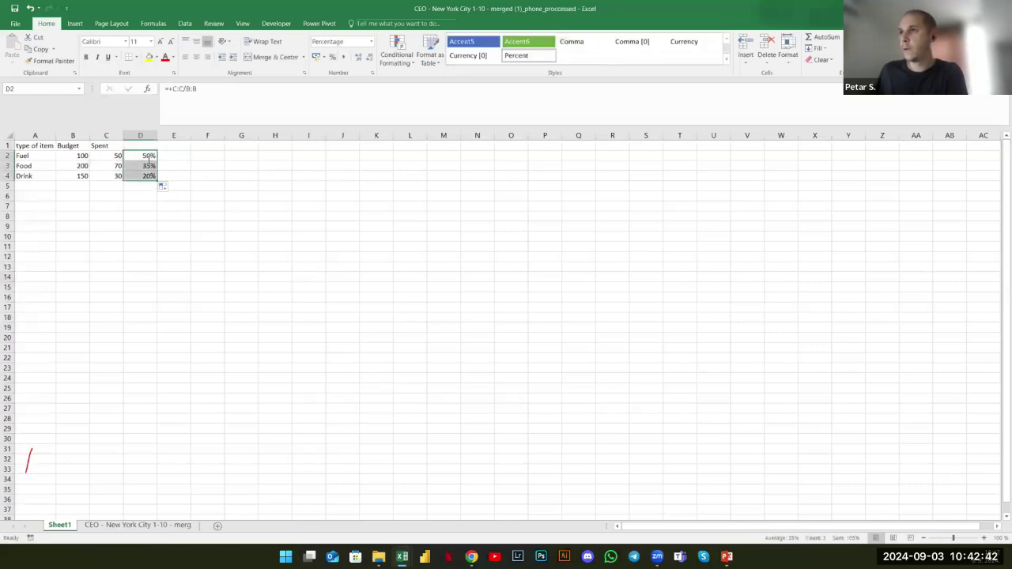
Make the percentages in D2 to D4 bold at font size 14 and widen column D
{"action": "left_click", "coordinate": [160, 41]}
{"action": "left_click", "coordinate": [159, 41]}
{"action": "left_click", "coordinate": [86, 57]}
{"action": "left_click_drag", "start_coordinate": [125, 134], "coordinate": [199, 198]}
{"action": "left_click_drag", "start_coordinate": [113, 264], "coordinate": [113, 274]}
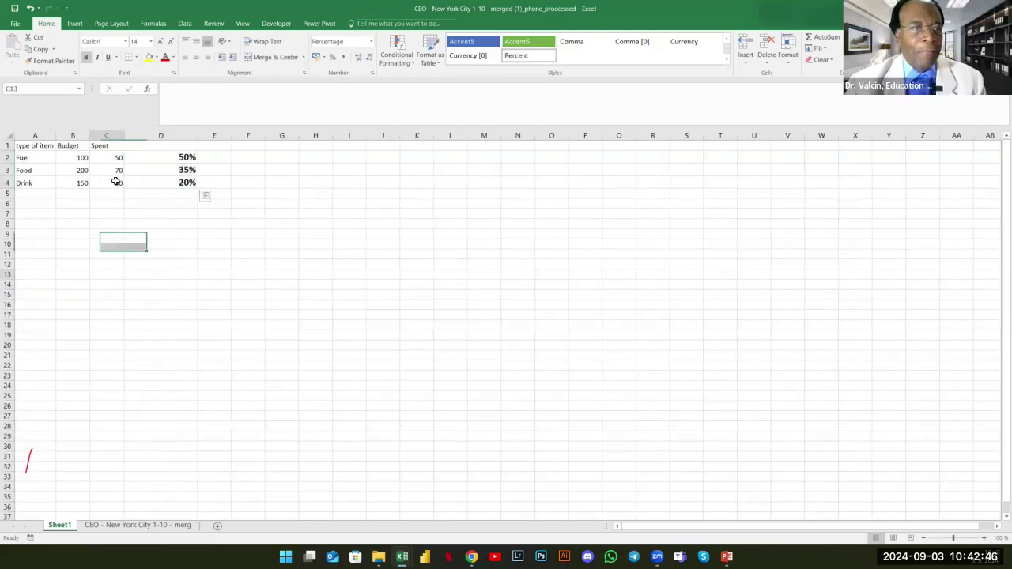
Set the amount spent on Food to 150 and check its percentage in D3
{"action": "left_click", "coordinate": [116, 171]}
{"action": "left_click", "coordinate": [82, 171]}
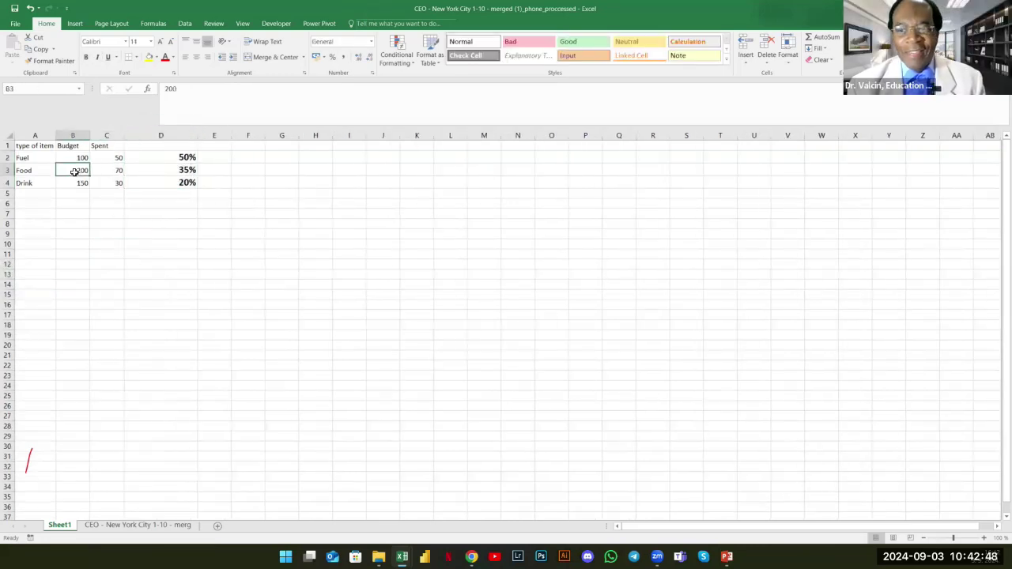
{"action": "left_click", "coordinate": [111, 171]}
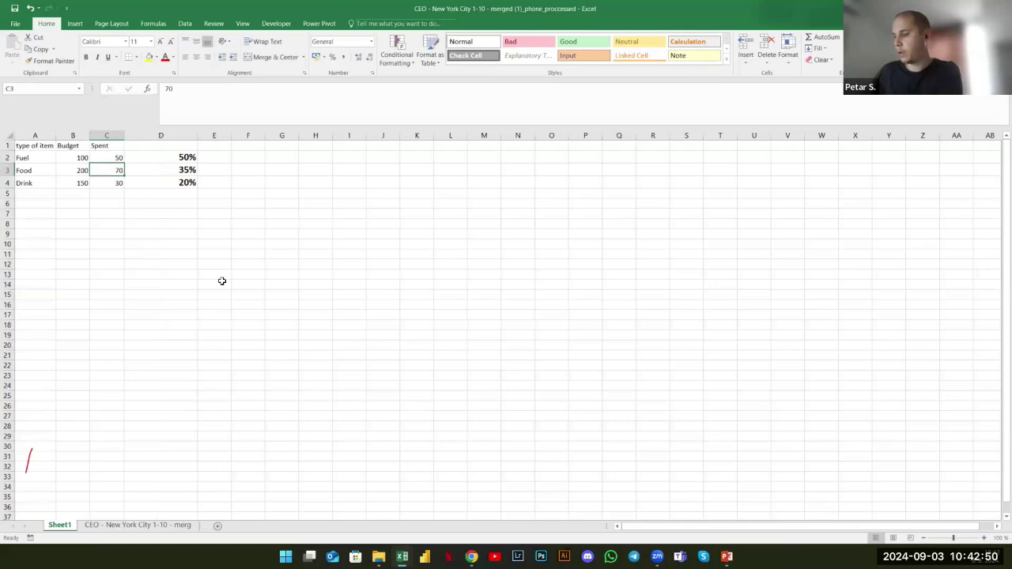
{"action": "type", "text": "150"}
{"action": "key", "text": "Return"}
{"action": "left_click", "coordinate": [187, 171]}
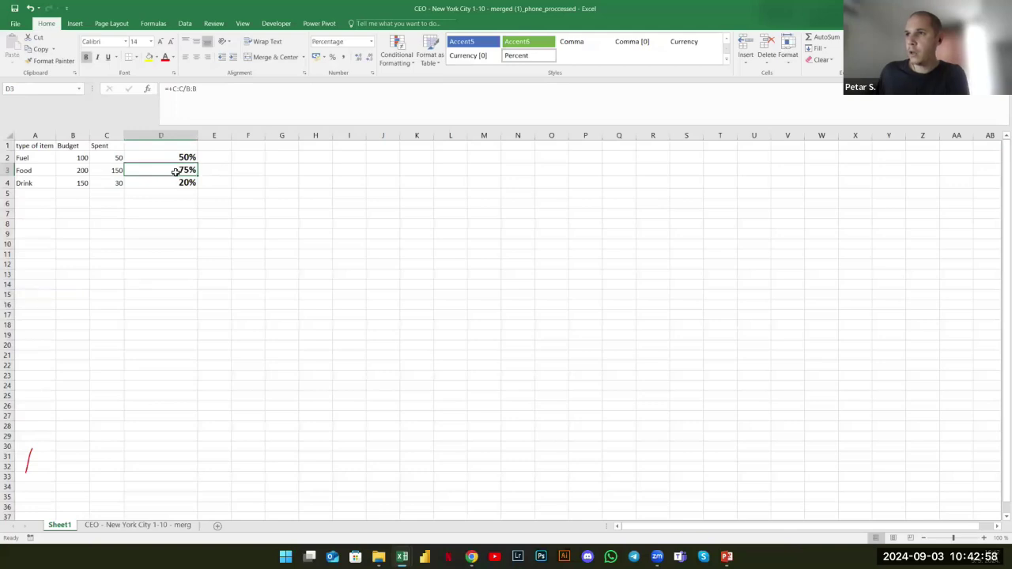
Set the amount spent on Drink to 50 and check its percentage in D4
{"action": "left_click", "coordinate": [93, 183]}
{"action": "left_click", "coordinate": [80, 183]}
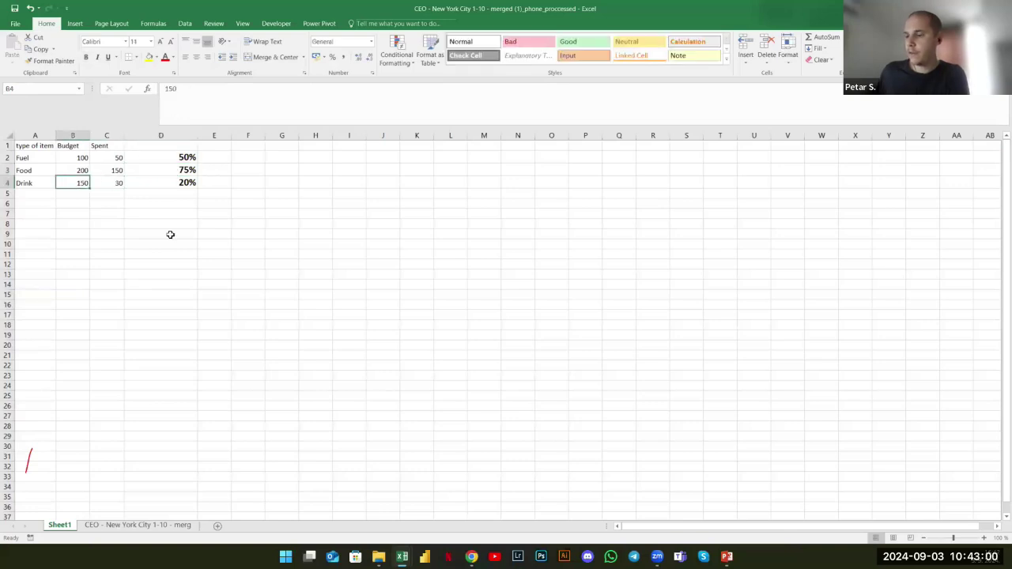
{"action": "key", "text": "Right"}
{"action": "type", "text": "50"}
{"action": "key", "text": "Return"}
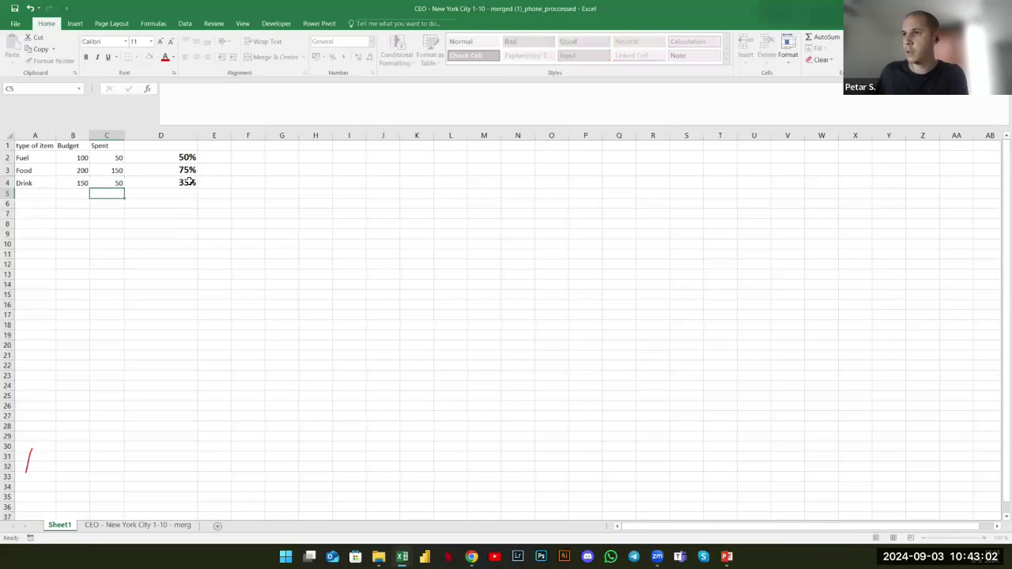
{"action": "key", "text": "Up"}
{"action": "key", "text": "Right"}
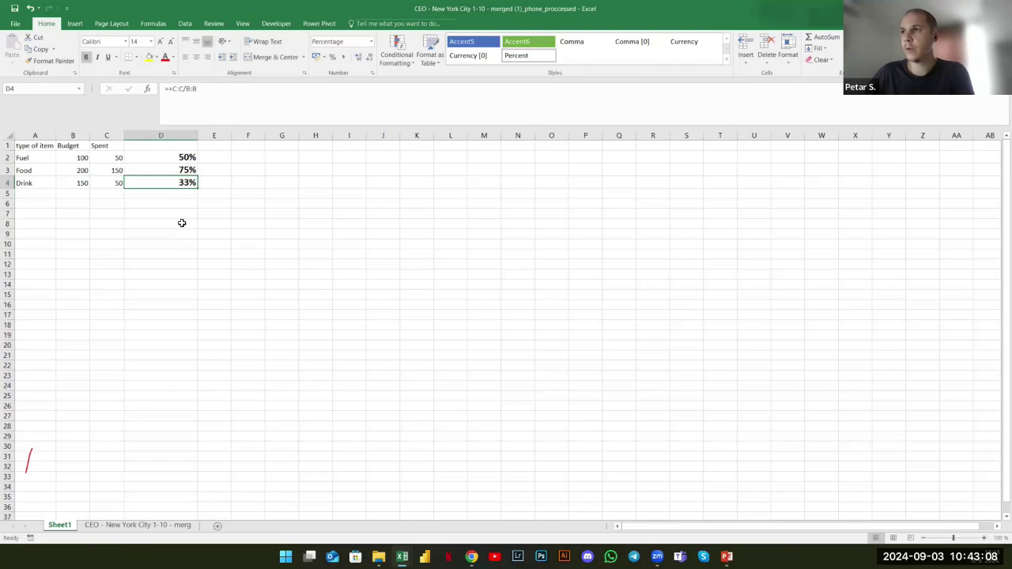
Examine the Fuel row's budget and spent cells and the formula behind its percentage
{"action": "left_click", "coordinate": [133, 158]}
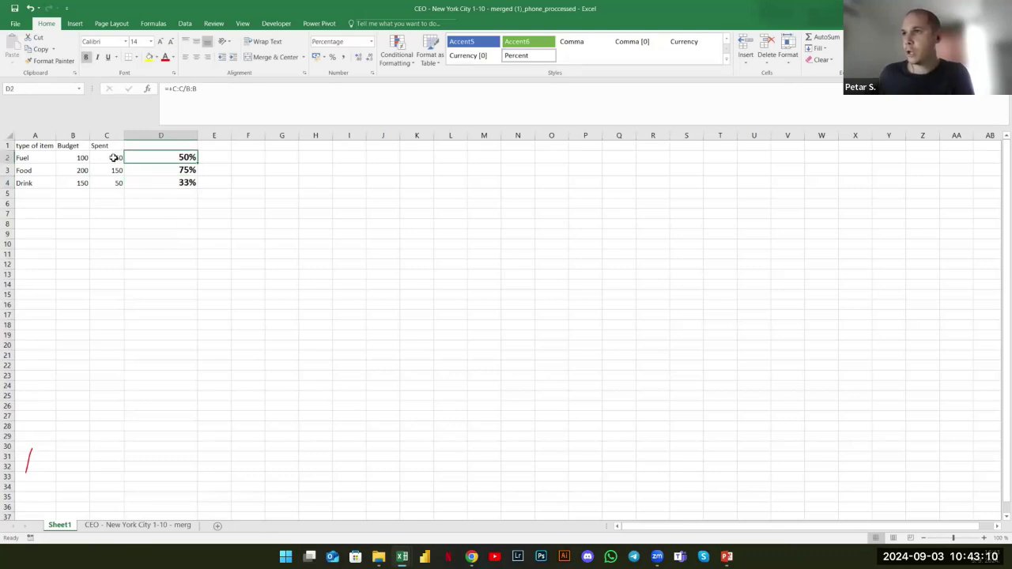
{"action": "left_click", "coordinate": [111, 155]}
{"action": "left_click", "coordinate": [82, 157]}
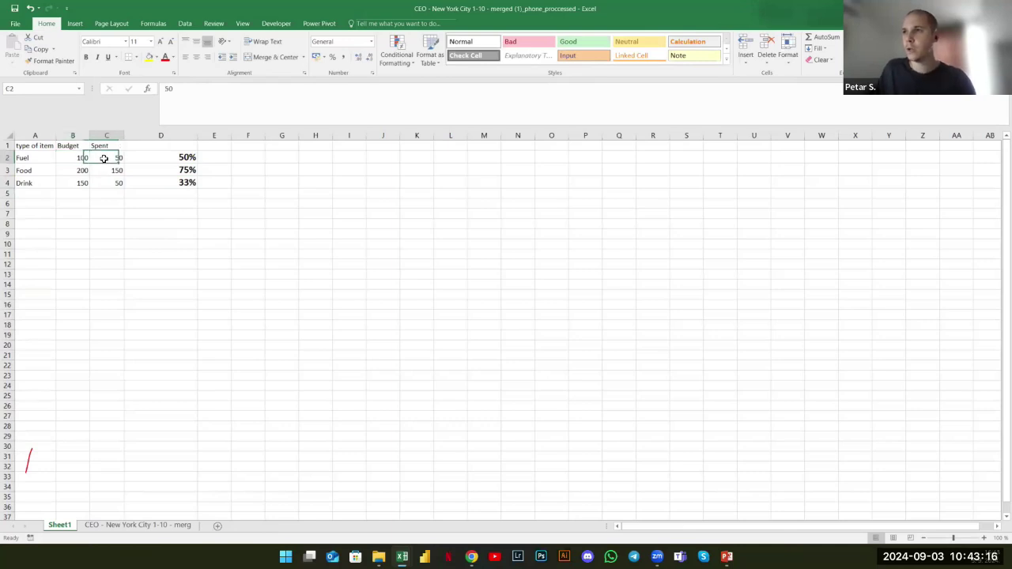
{"action": "left_click", "coordinate": [166, 240]}
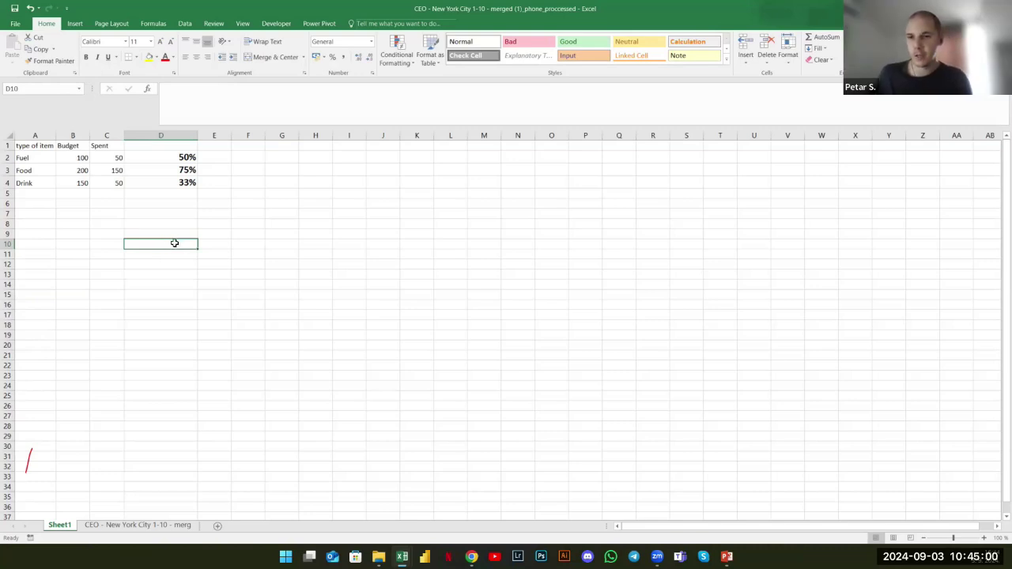
{"action": "left_click", "coordinate": [271, 194]}
{"action": "left_click", "coordinate": [277, 156]}
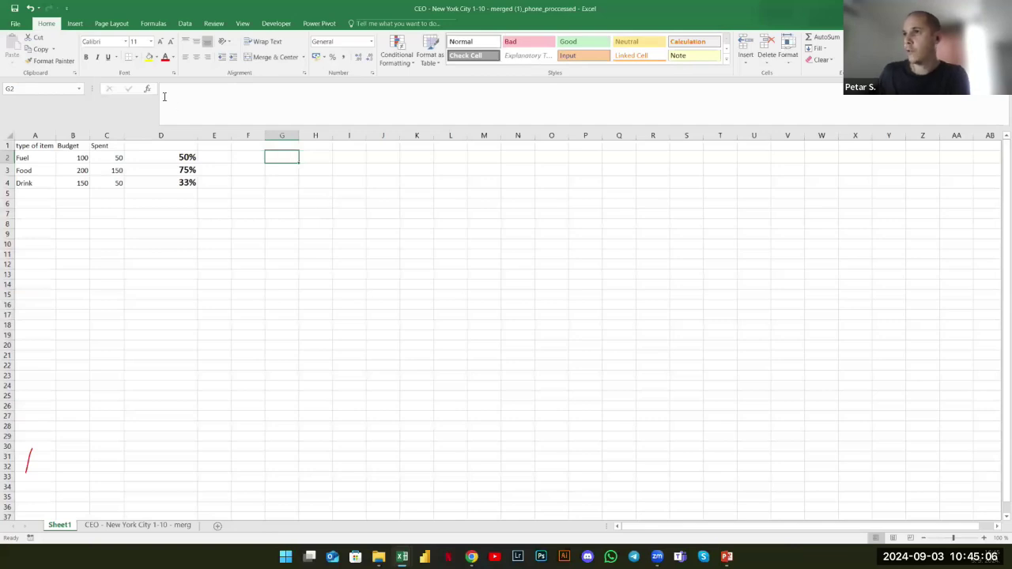
{"action": "left_click", "coordinate": [166, 156]}
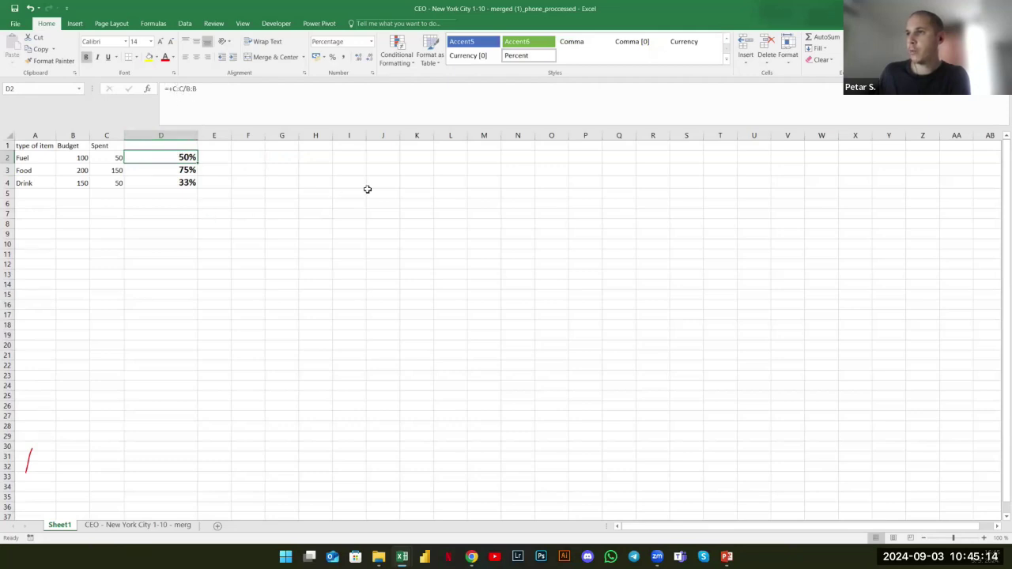
Enter a SUM formula in H2 that totals the whole Budget column, B:B
{"action": "left_click", "coordinate": [321, 158]}
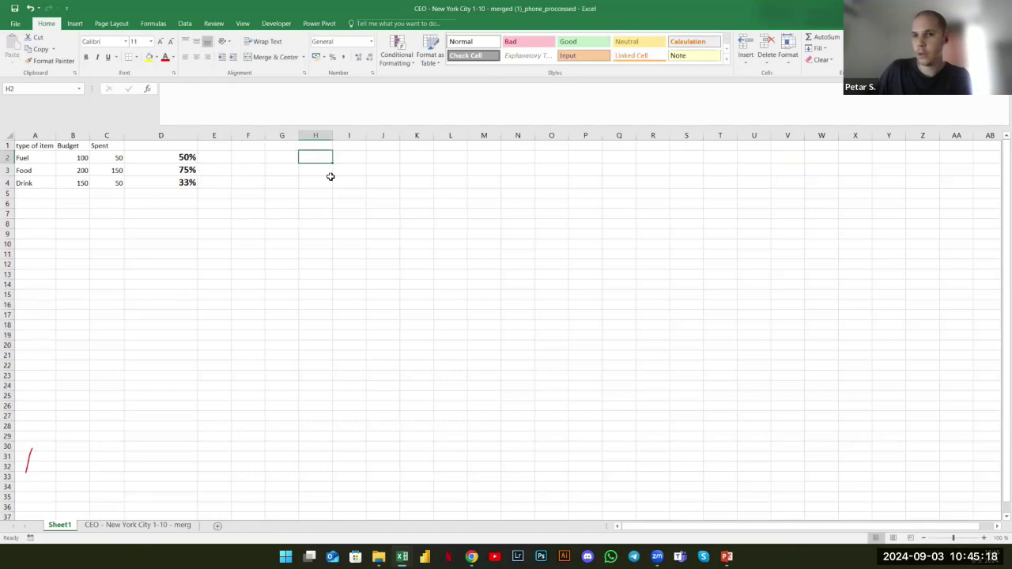
{"action": "type", "text": "=sum"}
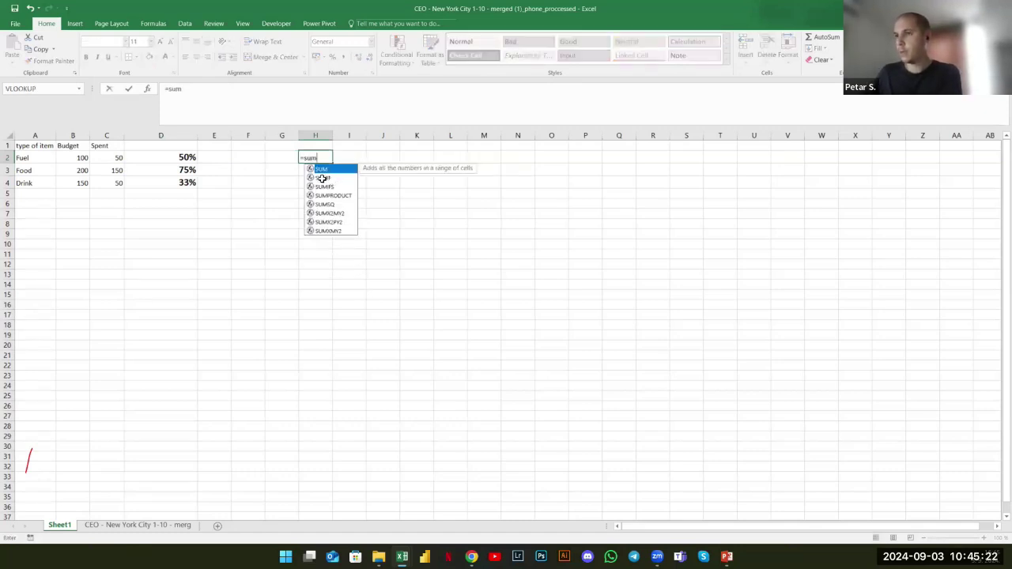
{"action": "double_click", "coordinate": [322, 186]}
{"action": "left_click", "coordinate": [72, 135]}
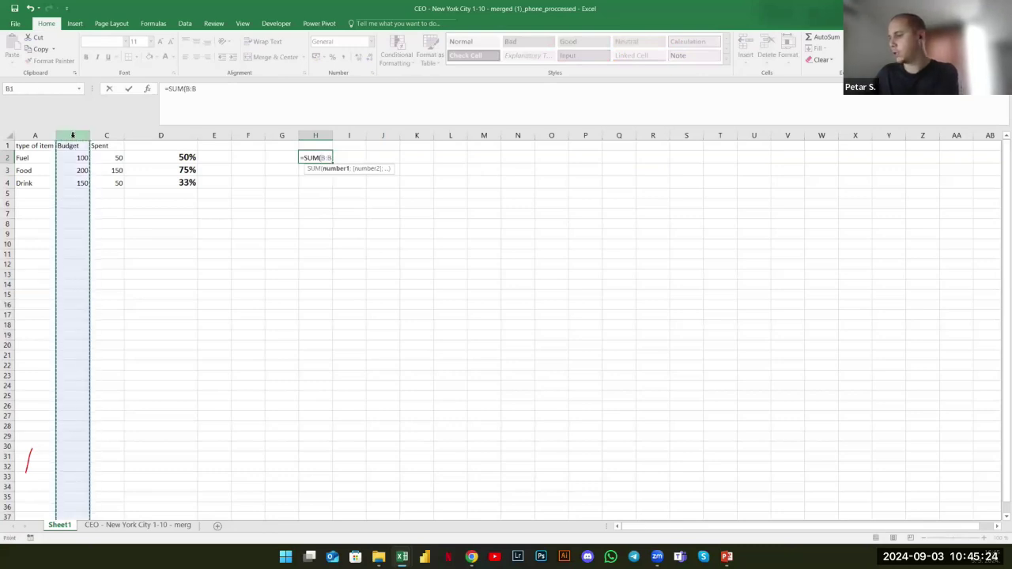
{"action": "key", "text": "Return"}
{"action": "left_click", "coordinate": [322, 156]}
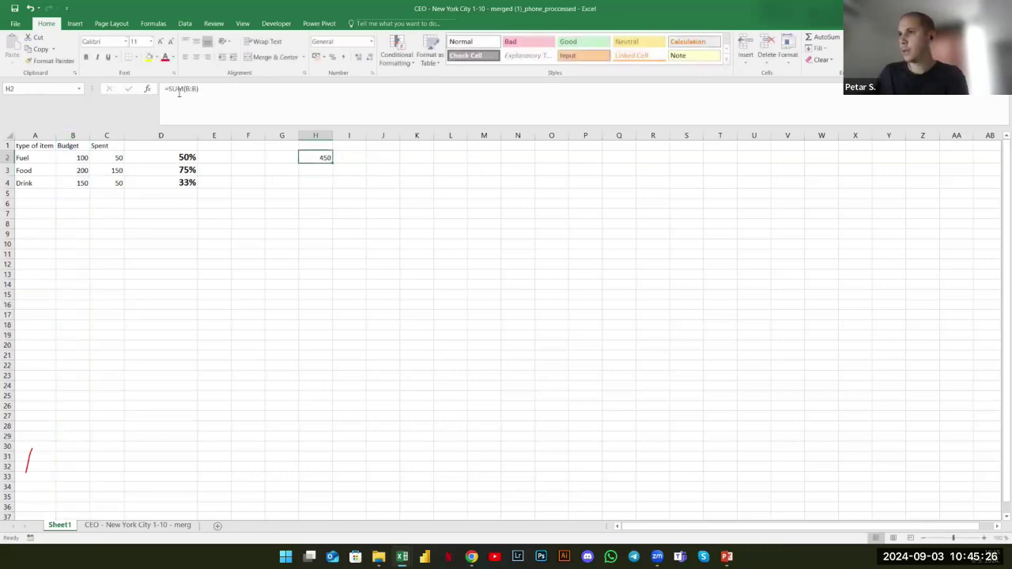
Label the sum as total budget in G2 and fit column G to the text
{"action": "key", "text": "Left"}
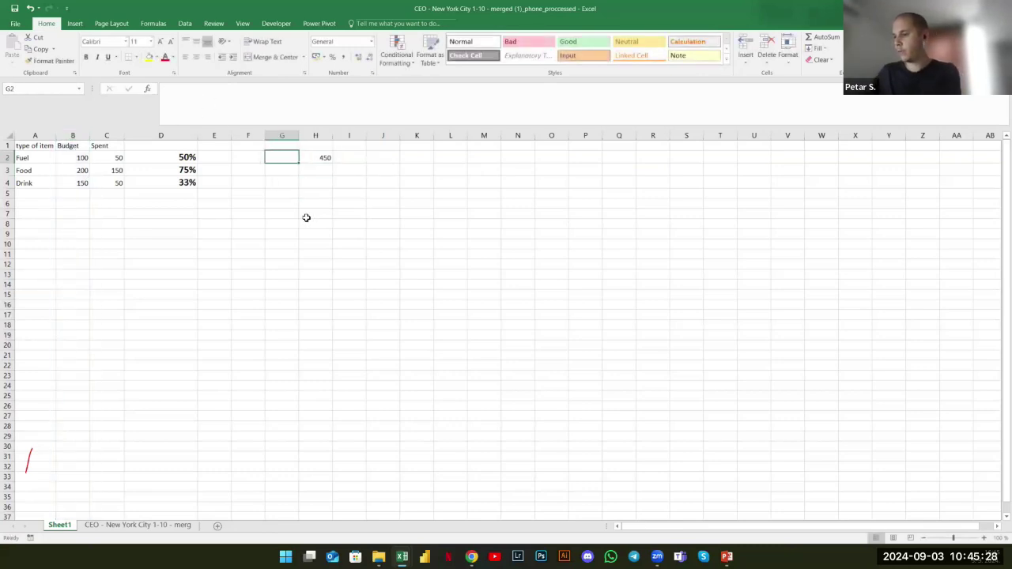
{"action": "type", "text": "total budget"}
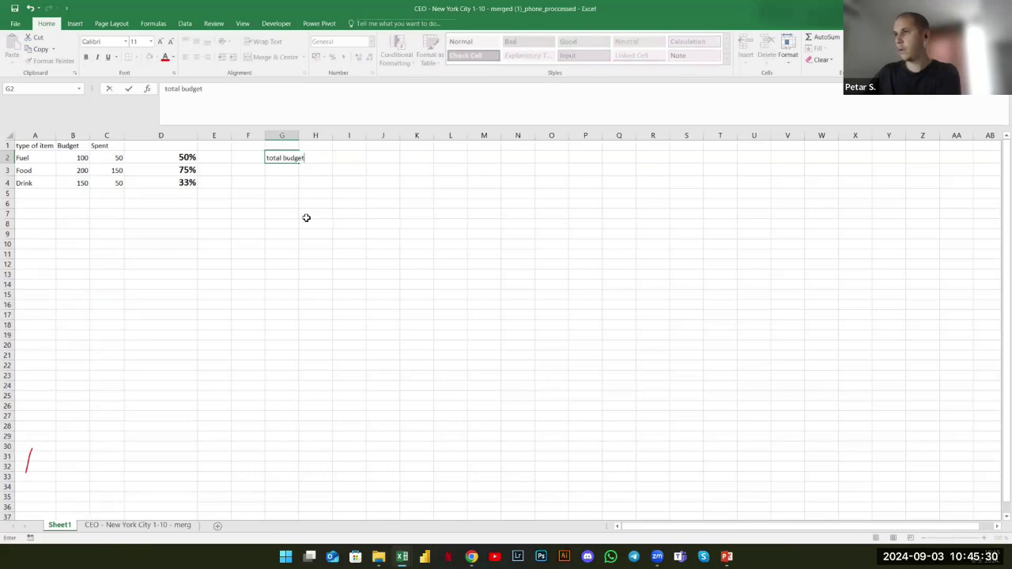
{"action": "key", "text": "Return"}
{"action": "double_click", "coordinate": [299, 135]}
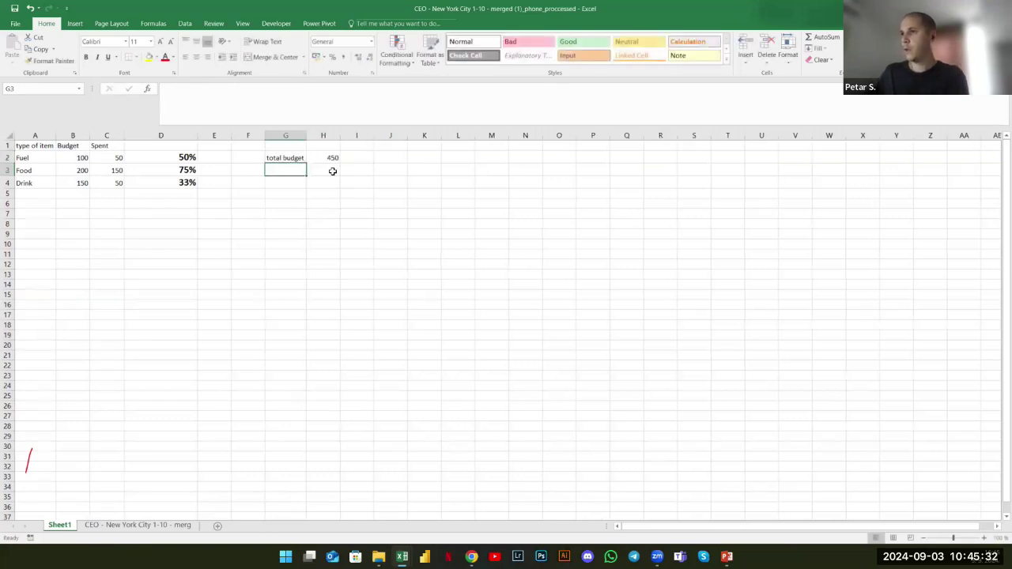
Highlight the total in H2 with yellow fill, bold text and font size 14
{"action": "key", "text": "Up"}
{"action": "key", "text": "Right"}
{"action": "left_click", "coordinate": [148, 57]}
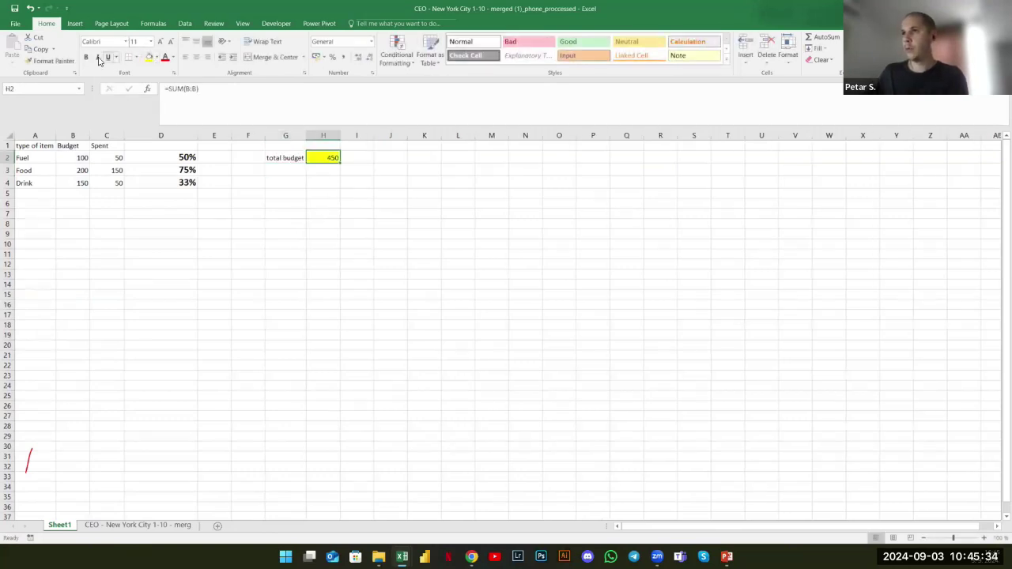
{"action": "left_click", "coordinate": [160, 43]}
{"action": "left_click", "coordinate": [160, 43]}
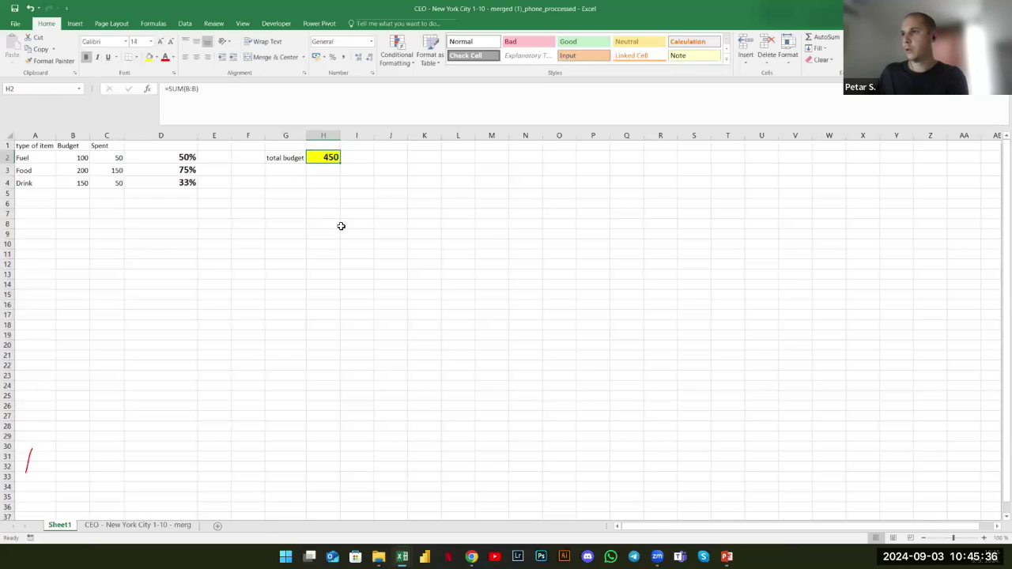
{"action": "left_click", "coordinate": [337, 223]}
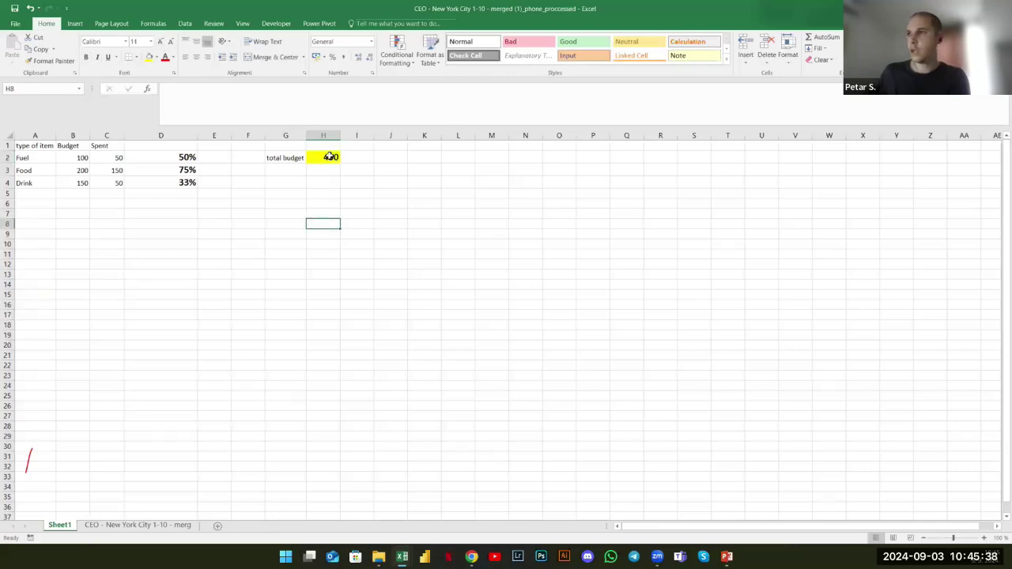
Examine the column reference in the total budget formula in H2
{"action": "left_click", "coordinate": [323, 157]}
{"action": "left_click", "coordinate": [186, 90]}
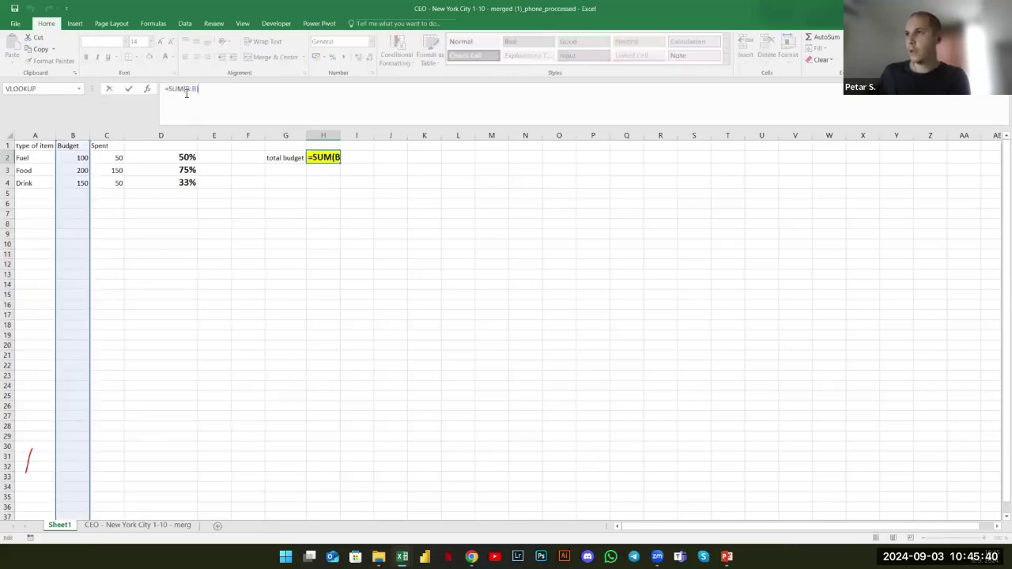
{"action": "left_click", "coordinate": [322, 244]}
{"action": "left_click", "coordinate": [323, 203]}
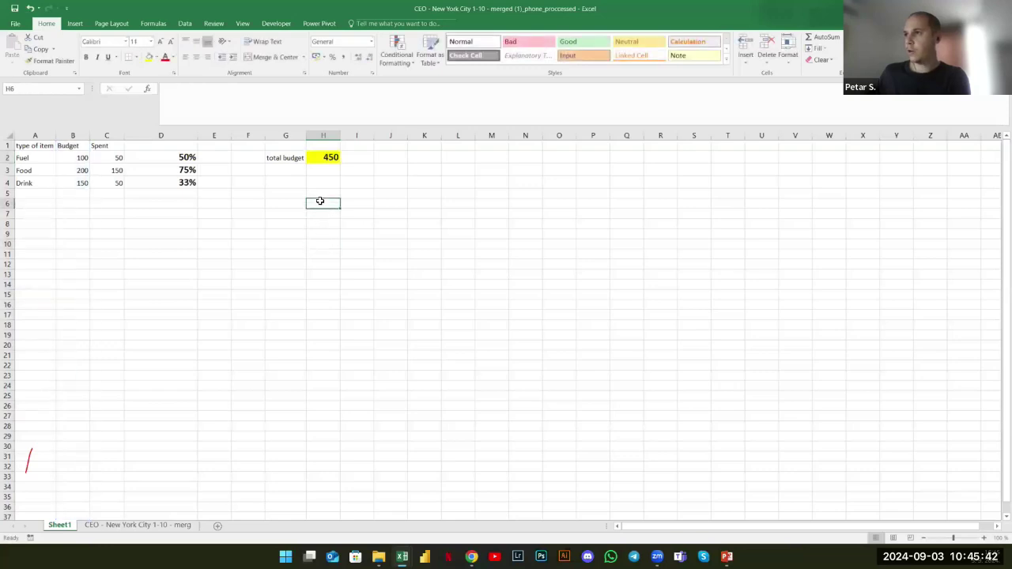
Try entering a SUM formula in H6 through the formula bar
{"action": "left_click", "coordinate": [180, 97]}
{"action": "type", "text": "=sum"}
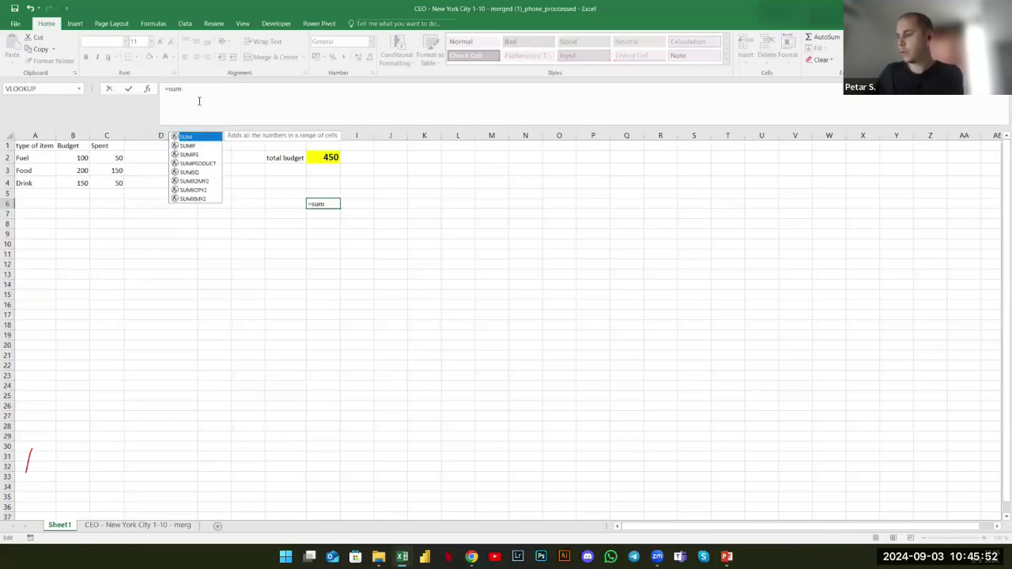
{"action": "type", "text": "("}
{"action": "left_click", "coordinate": [114, 136]}
{"action": "type", "text": ")"}
{"action": "key", "text": "Return"}
{"action": "key", "text": "Up"}
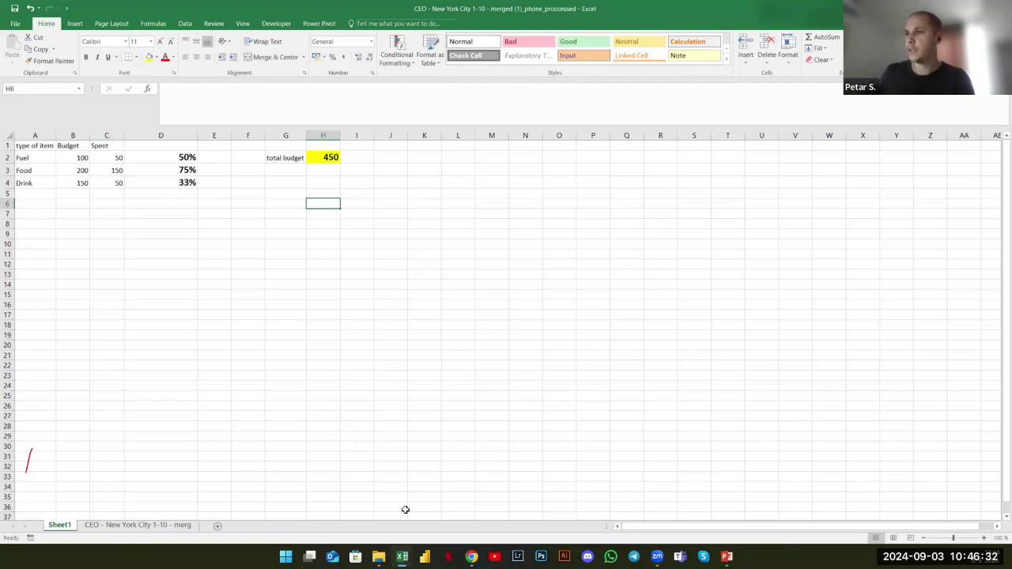
{"action": "mouse_move", "coordinate": [395, 549]}
{"action": "key", "text": "Down"}
{"action": "key", "text": "Down"}
{"action": "key", "text": "Down"}
{"action": "key", "text": "Down"}
{"action": "key", "text": "Down"}
{"action": "key", "text": "Down"}
{"action": "key", "text": "Down"}
{"action": "key", "text": "Down"}
{"action": "key", "text": "Down"}
{"action": "key", "text": "Down"}
{"action": "key", "text": "Down"}
{"action": "key", "text": "Down"}
{"action": "key", "text": "Down"}
{"action": "key", "text": "Down"}
{"action": "key", "text": "Down"}
{"action": "key", "text": "Down"}
{"action": "key", "text": "Down"}
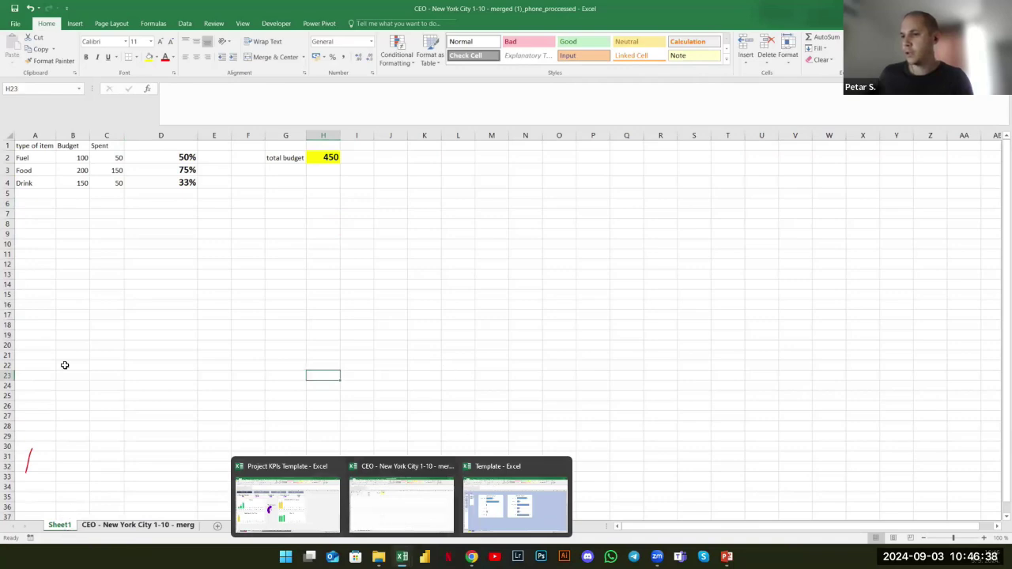
Switch from the budget table to the CEO - New York City 1-10 - merg sheet
{"action": "key", "text": "ctrl+Page_Down"}
{"action": "left_click", "coordinate": [52, 524]}
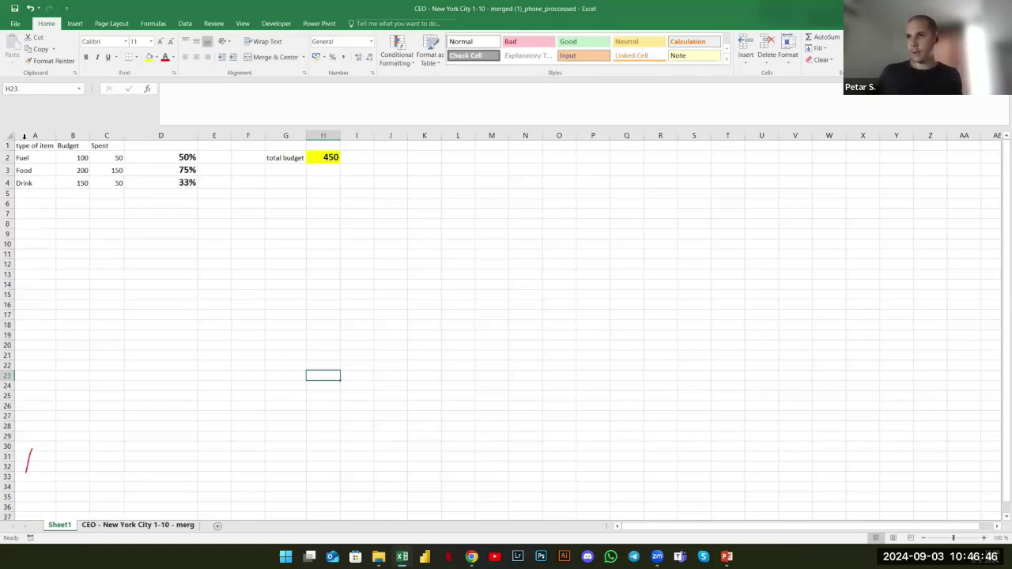
{"action": "left_click", "coordinate": [125, 525]}
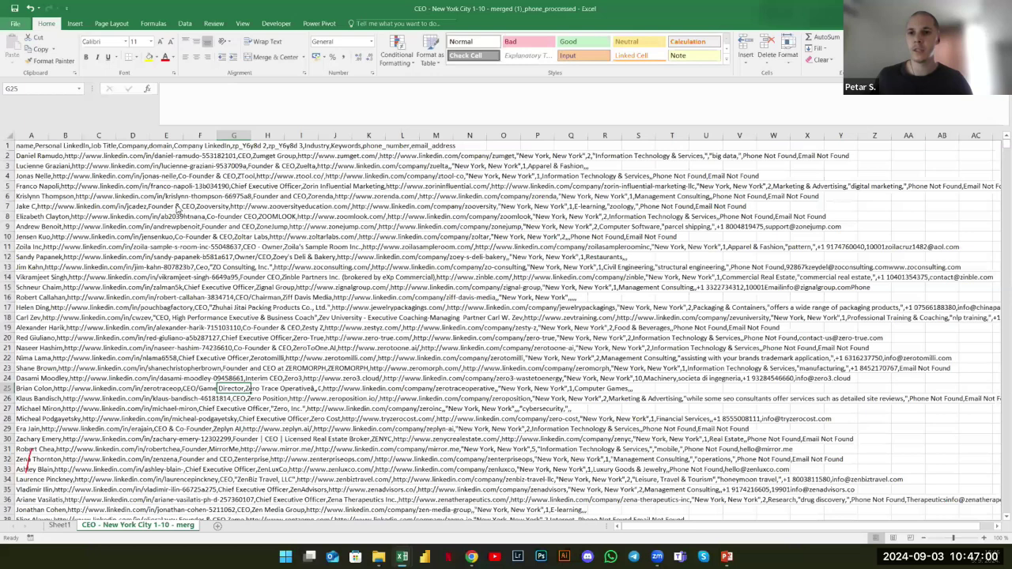
Review the file types available for saving the workbook, and return to the sheet without saving
{"action": "key", "text": "F12"}
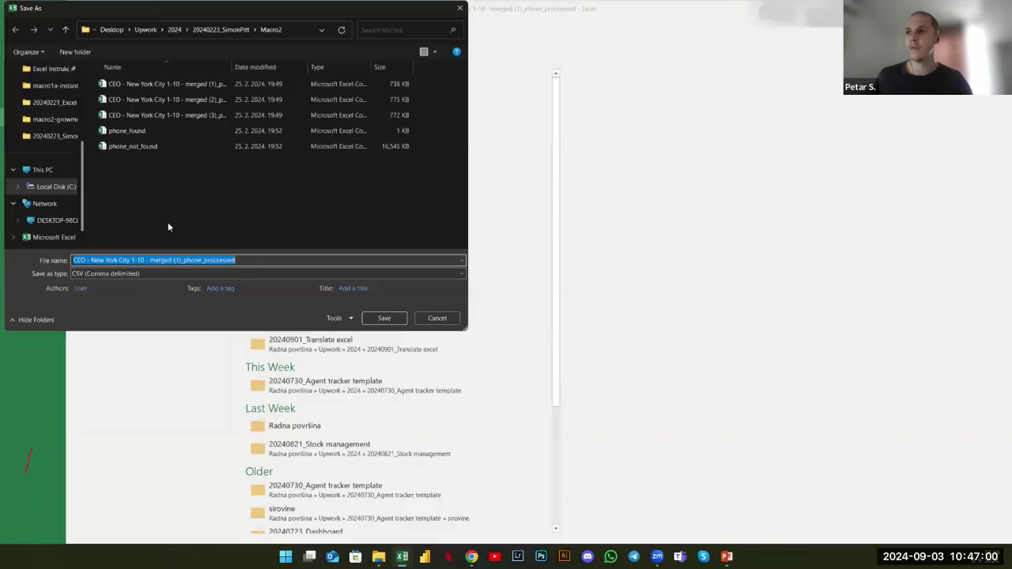
{"action": "left_click", "coordinate": [137, 275]}
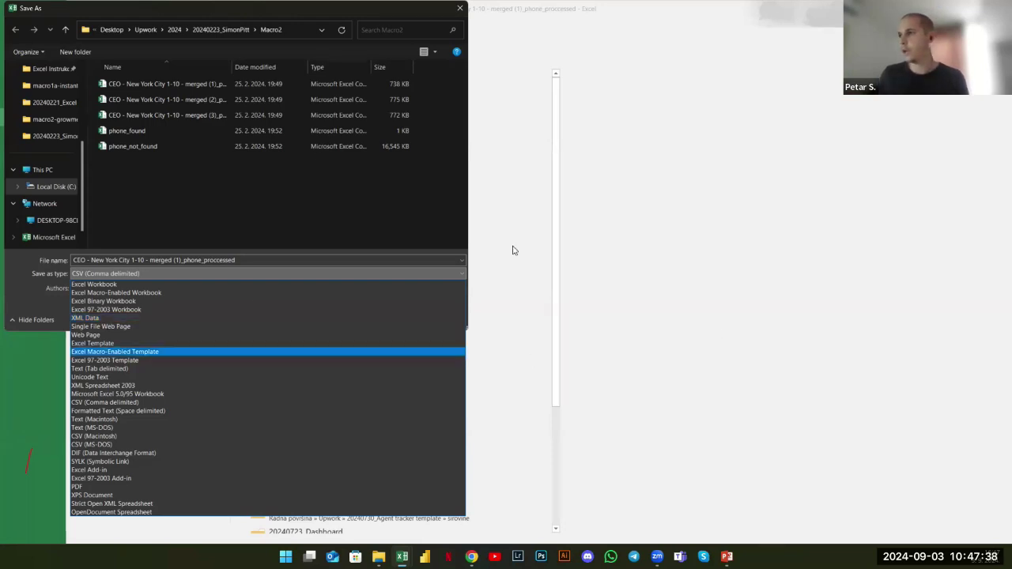
{"action": "left_click", "coordinate": [146, 54]}
{"action": "left_click", "coordinate": [437, 318]}
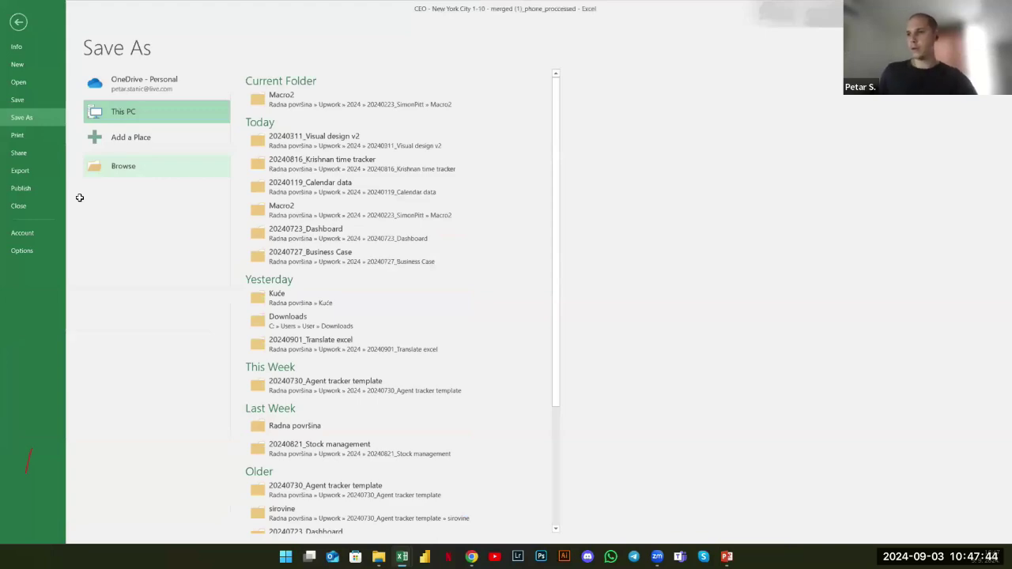
{"action": "key", "text": "Escape"}
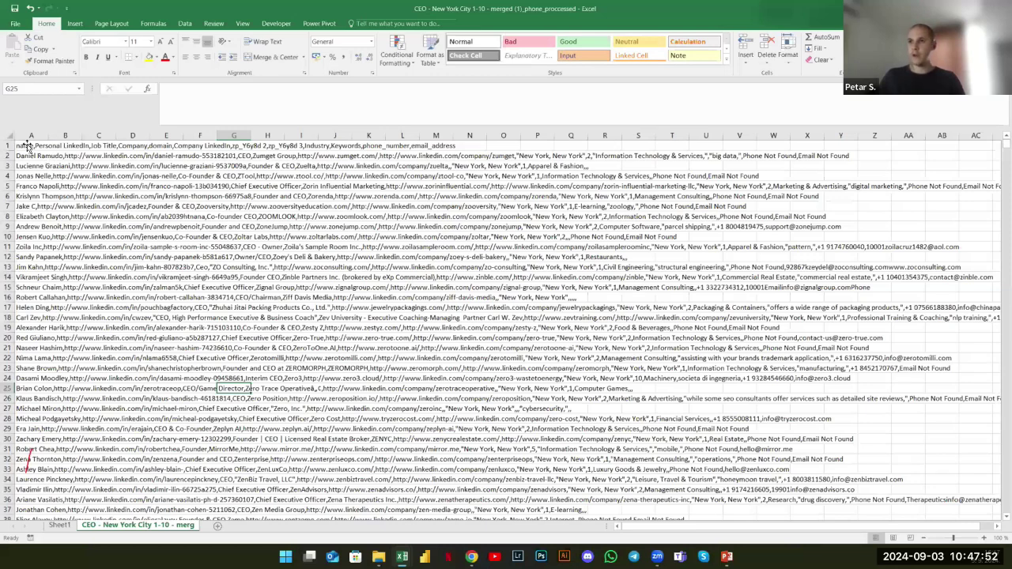
Examine the comma-separated header text in cell A1 of the contact sheet
{"action": "key", "text": "ctrl+Home"}
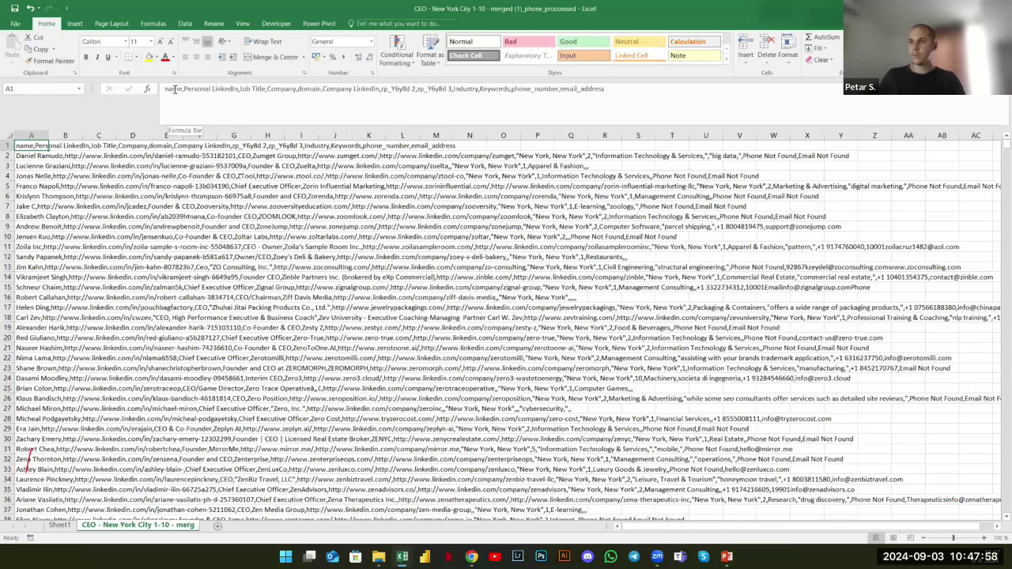
{"action": "double_click", "coordinate": [174, 89]}
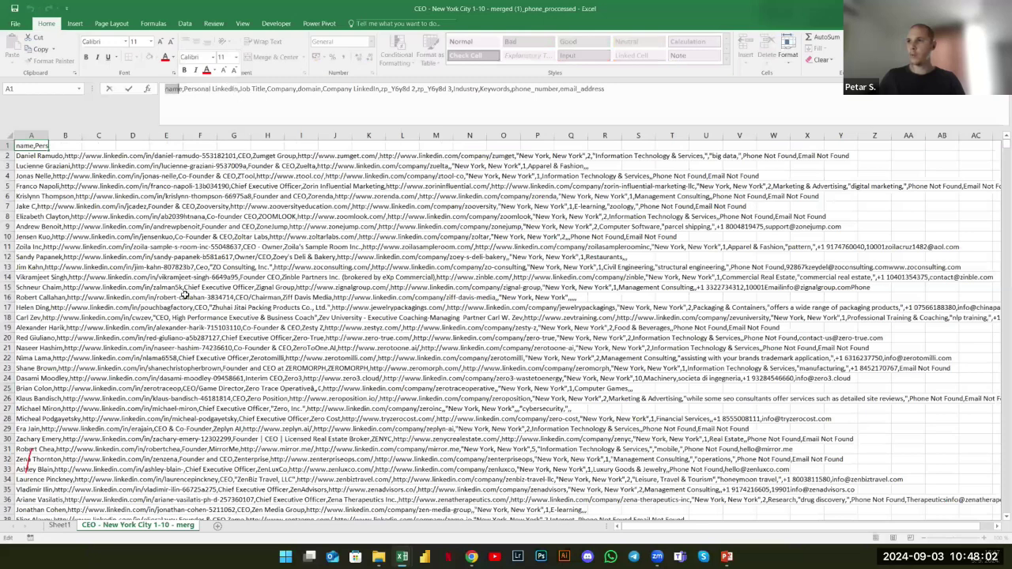
{"action": "left_click", "coordinate": [38, 147]}
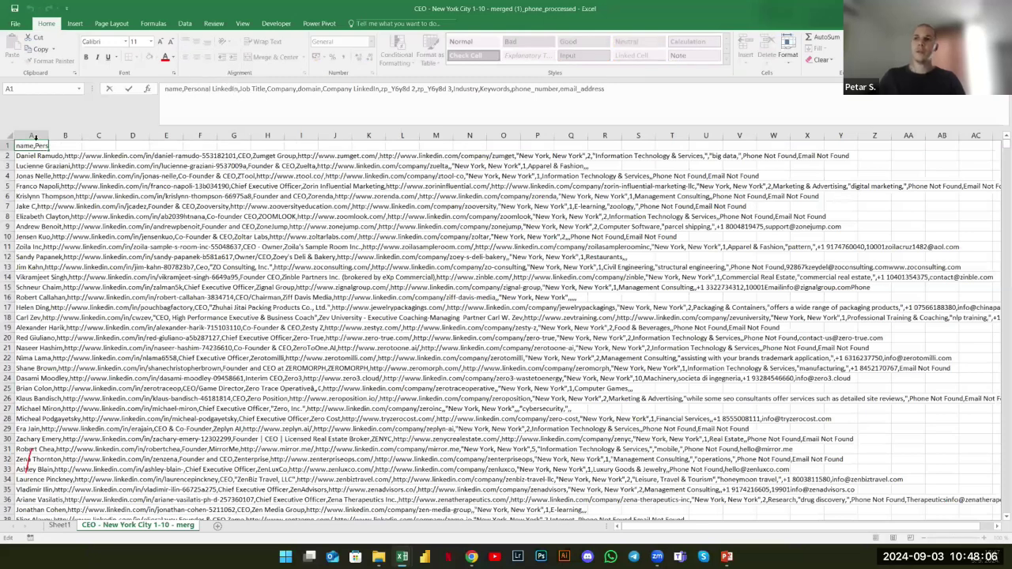
{"action": "left_click", "coordinate": [200, 297]}
Split the contact data in column A into separate columns with Text to Columns, using the comma as delimiter
{"action": "left_click", "coordinate": [31, 135]}
{"action": "left_click", "coordinate": [184, 24]}
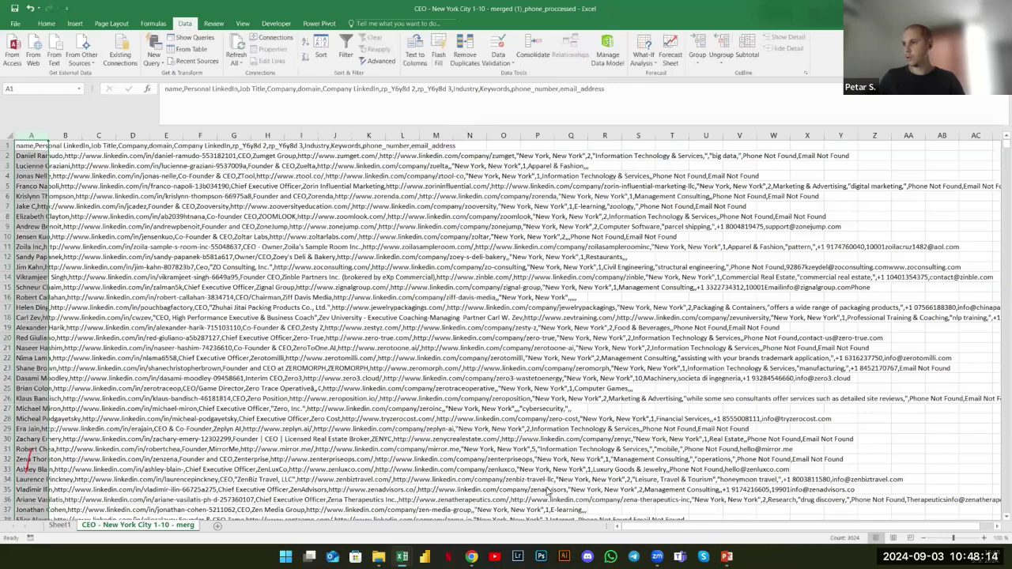
{"action": "key", "text": "super+Down"}
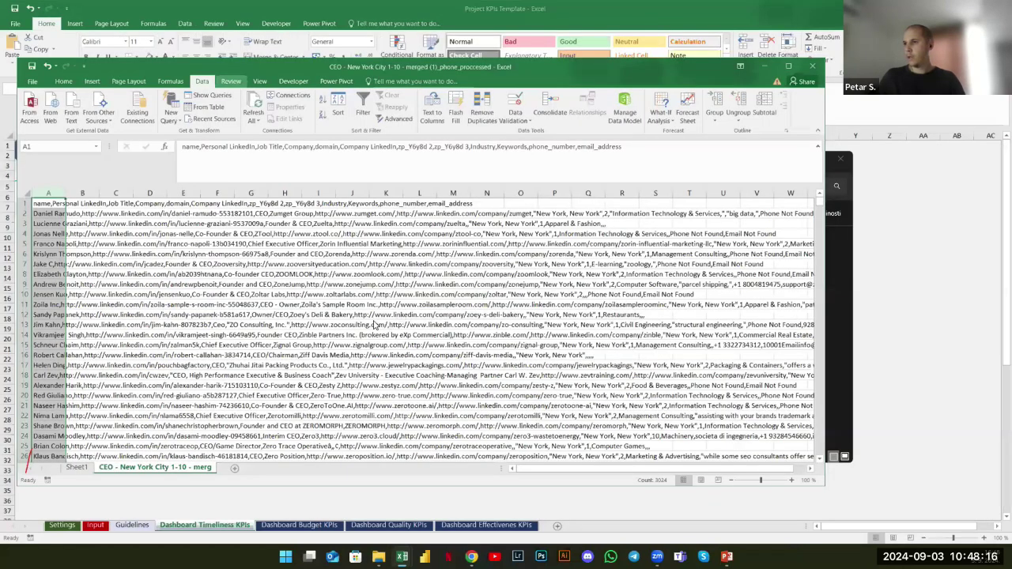
{"action": "key", "text": "alt+a"}
{"action": "key", "text": "e"}
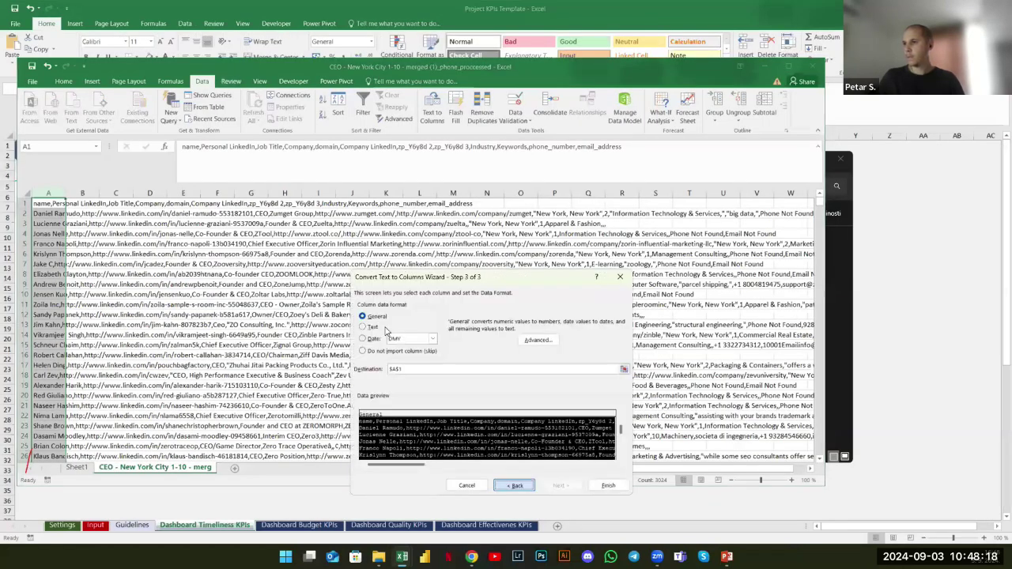
{"action": "left_click", "coordinate": [557, 485]}
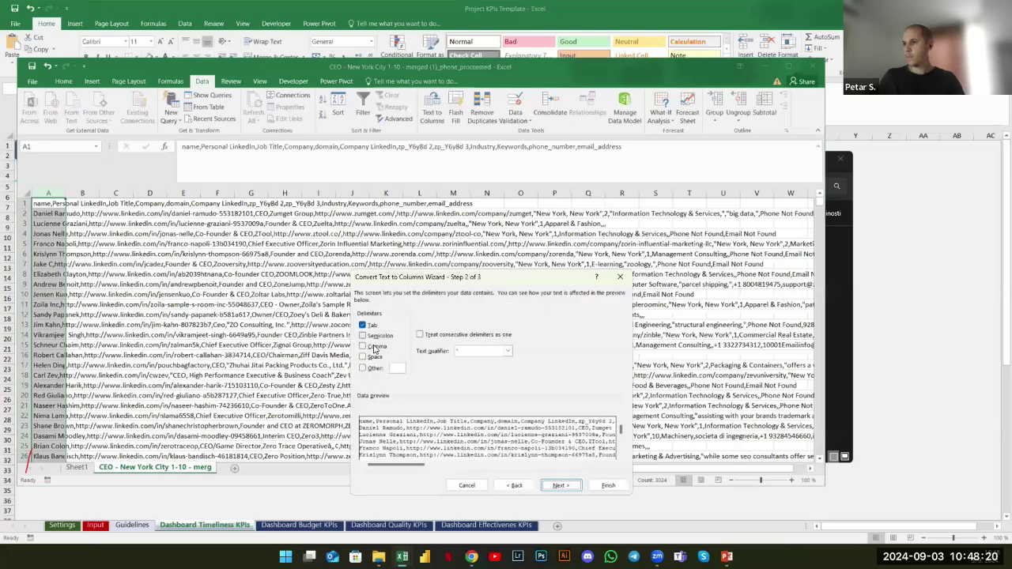
{"action": "left_click", "coordinate": [608, 486]}
{"action": "left_click", "coordinate": [490, 307]}
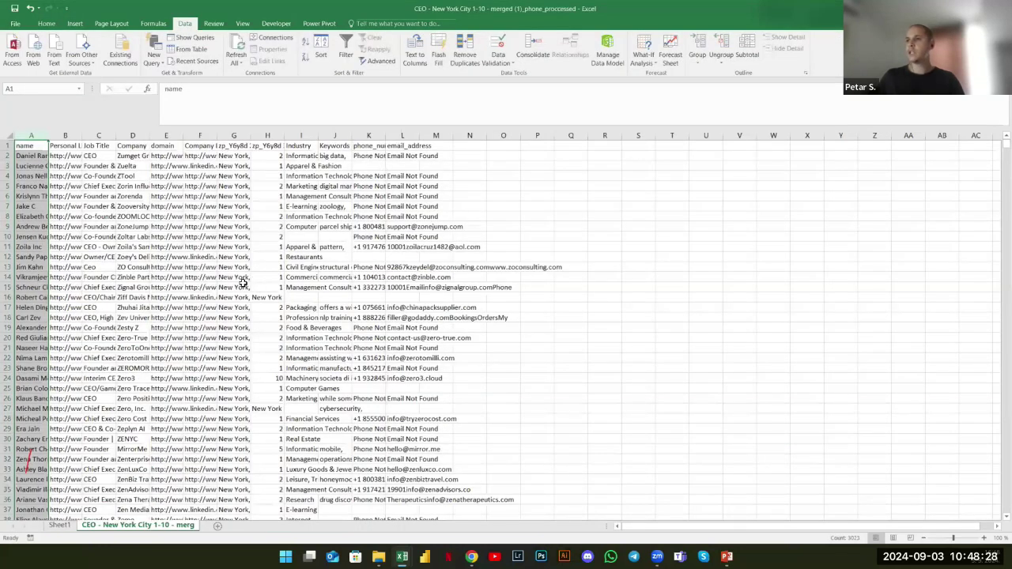
AutoFit the column widths of the whole contact table
{"action": "key", "text": "ctrl+a"}
{"action": "key", "text": "alt+h"}
{"action": "key", "text": "o"}
{"action": "key", "text": "i"}
{"action": "left_click", "coordinate": [240, 280]}
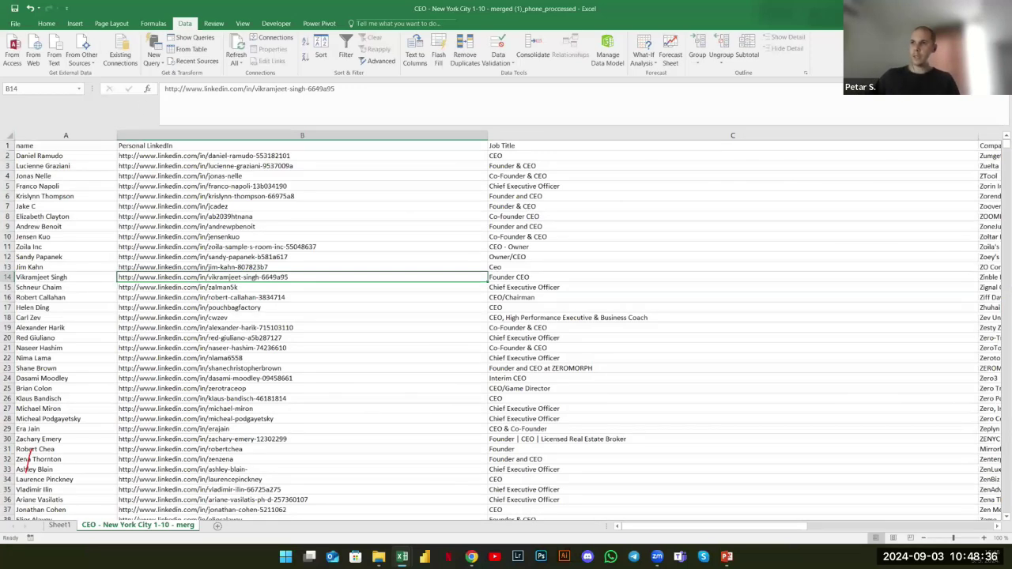
Review the file types offered for saving the split contact data, and return to the sheet without saving
{"action": "left_click", "coordinate": [15, 23]}
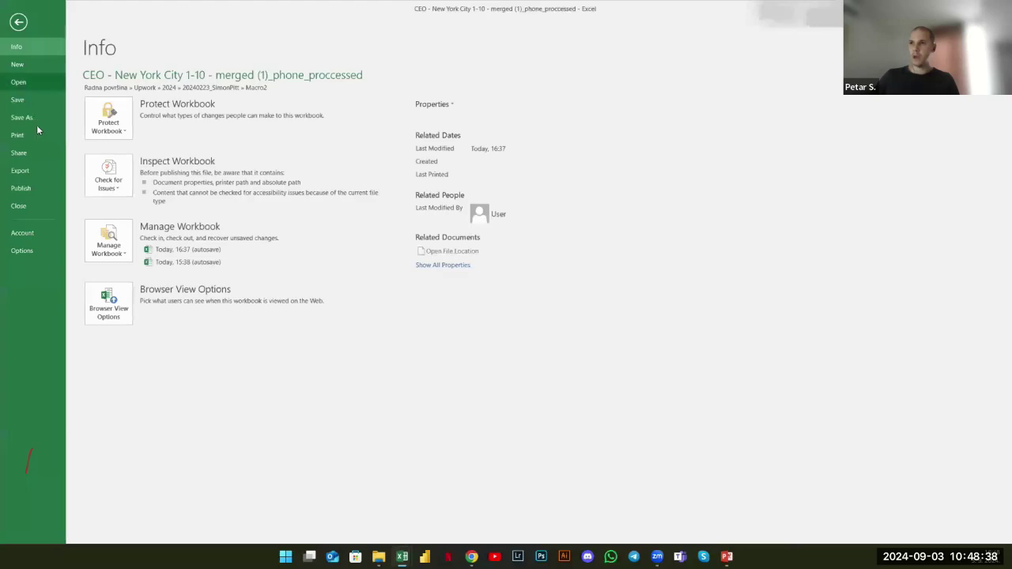
{"action": "left_click", "coordinate": [30, 119]}
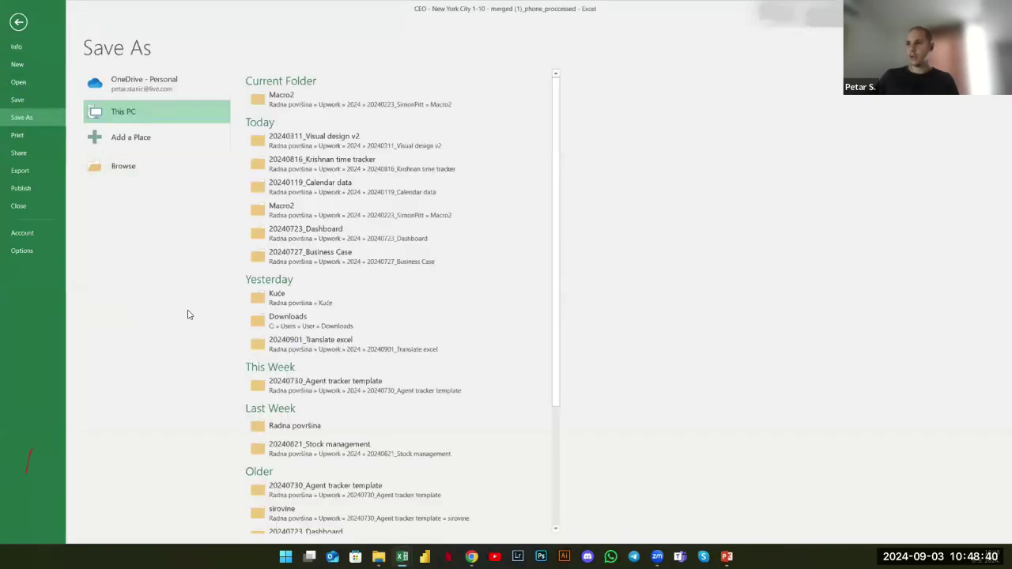
{"action": "left_click", "coordinate": [153, 275]}
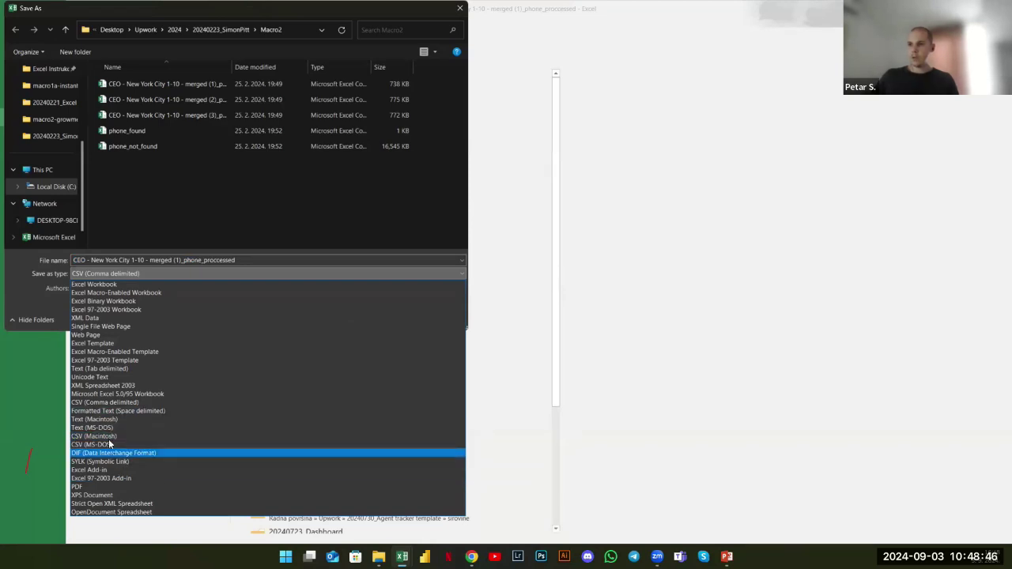
{"action": "key", "text": "Escape"}
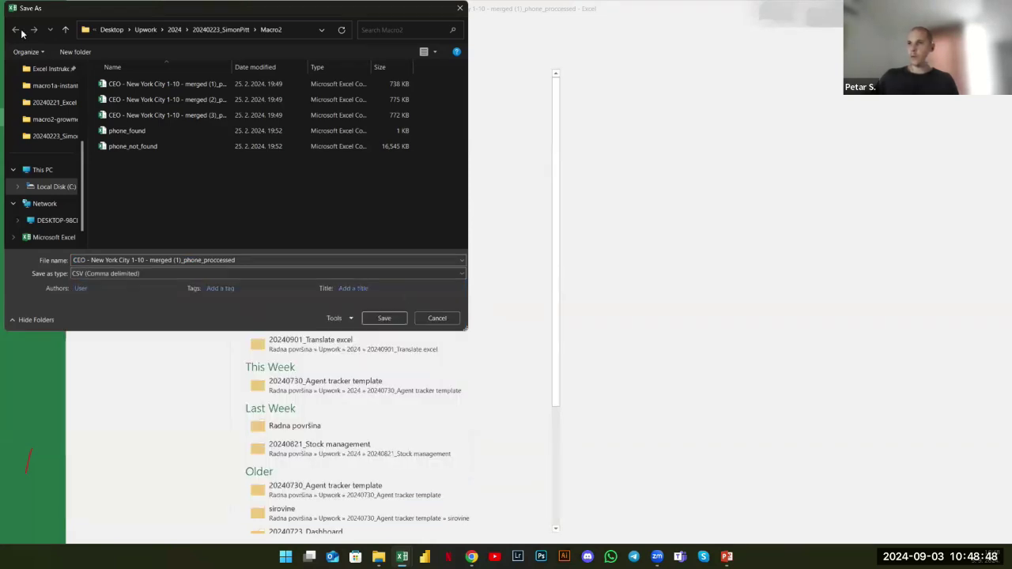
{"action": "key", "text": "Escape"}
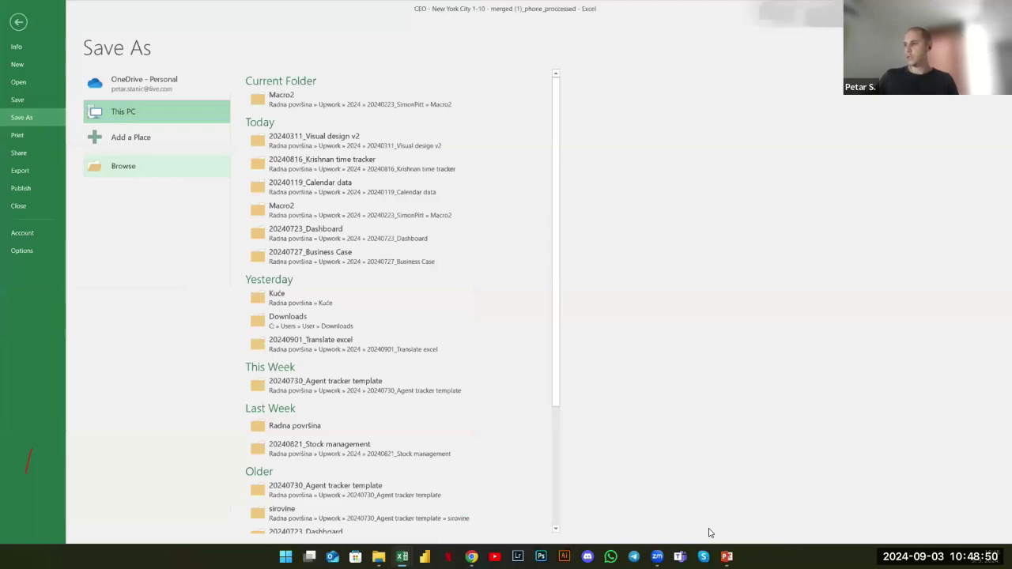
{"action": "key", "text": "Escape"}
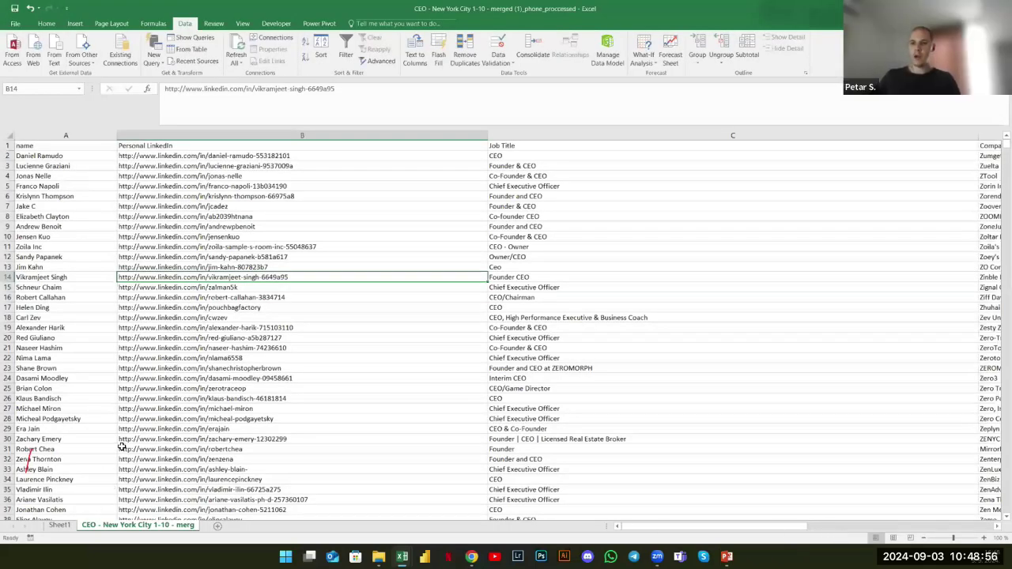
Switch back to the budget table on Sheet1
{"action": "left_click", "coordinate": [70, 525]}
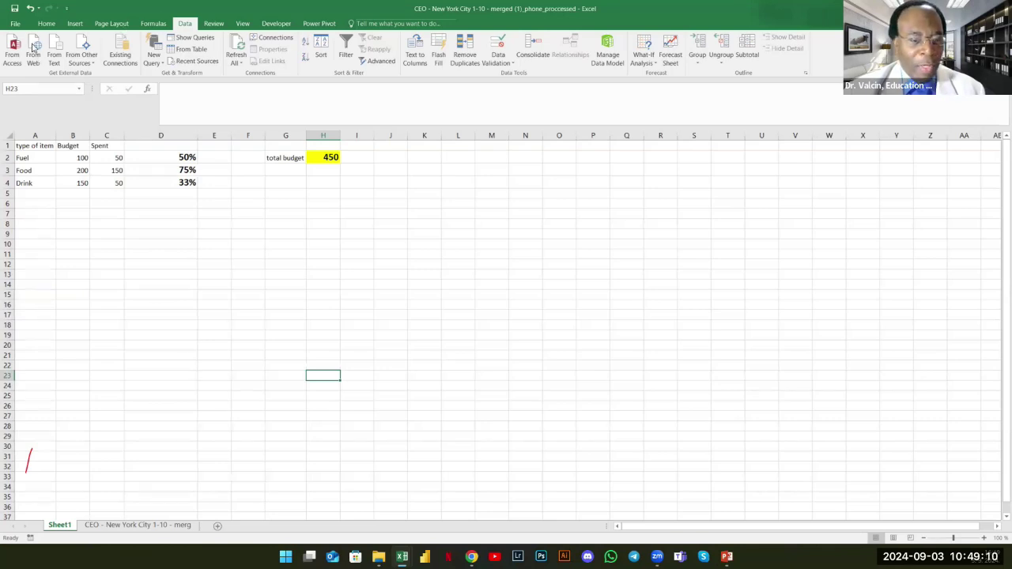
{"action": "left_click", "coordinate": [46, 23]}
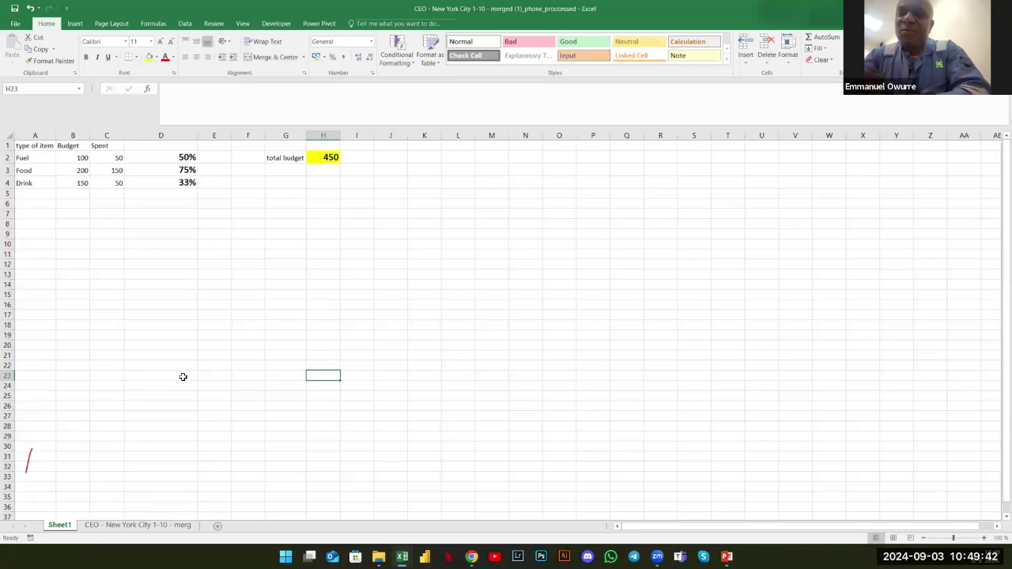
{"action": "left_click", "coordinate": [35, 304]}
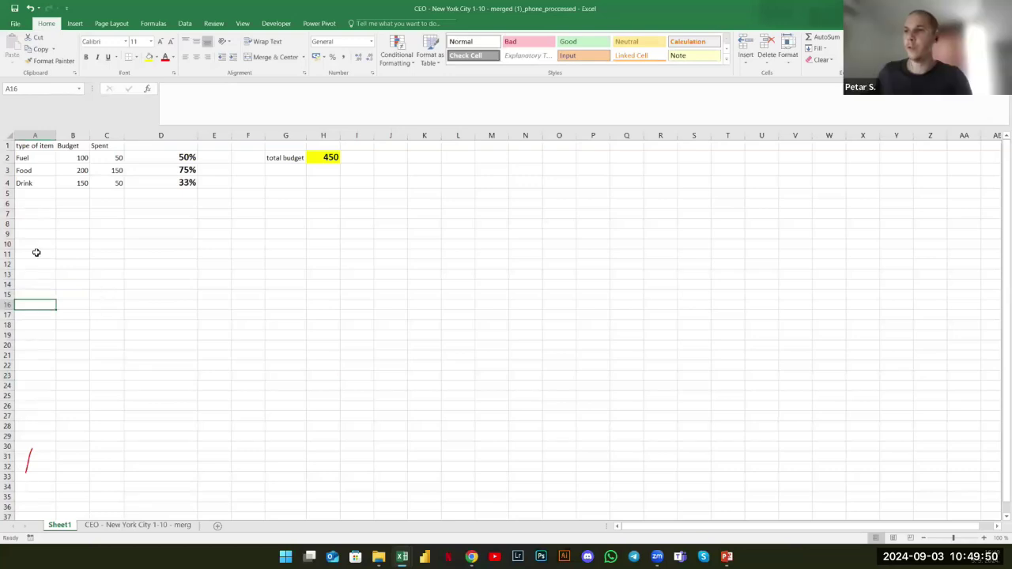
Enter the sample text fghf in B9 and the time 15:30 in A9, and clear both entries
{"action": "left_click", "coordinate": [60, 233]}
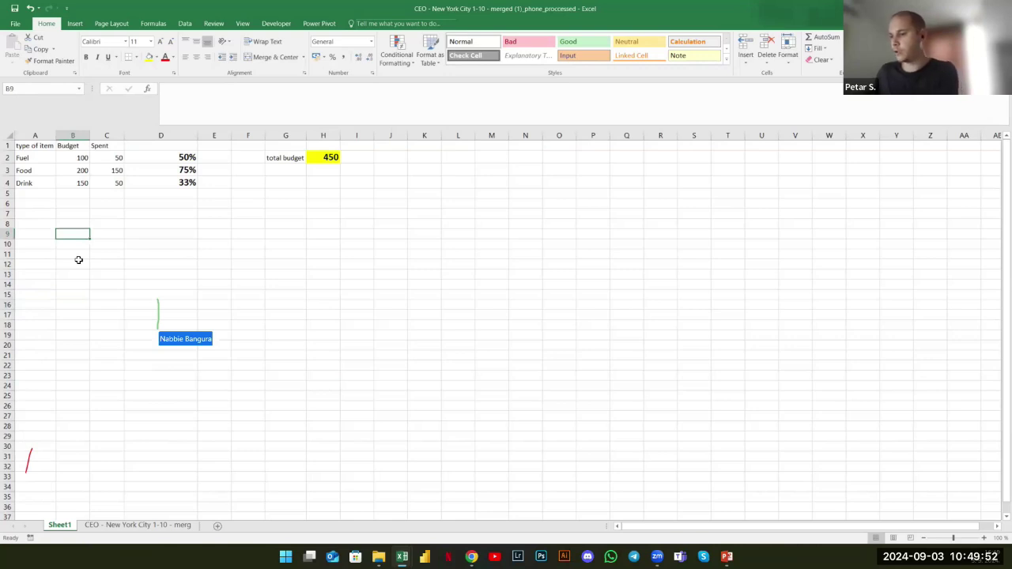
{"action": "type", "text": "fghf"}
{"action": "double_click", "coordinate": [43, 235]}
{"action": "key", "text": "Escape"}
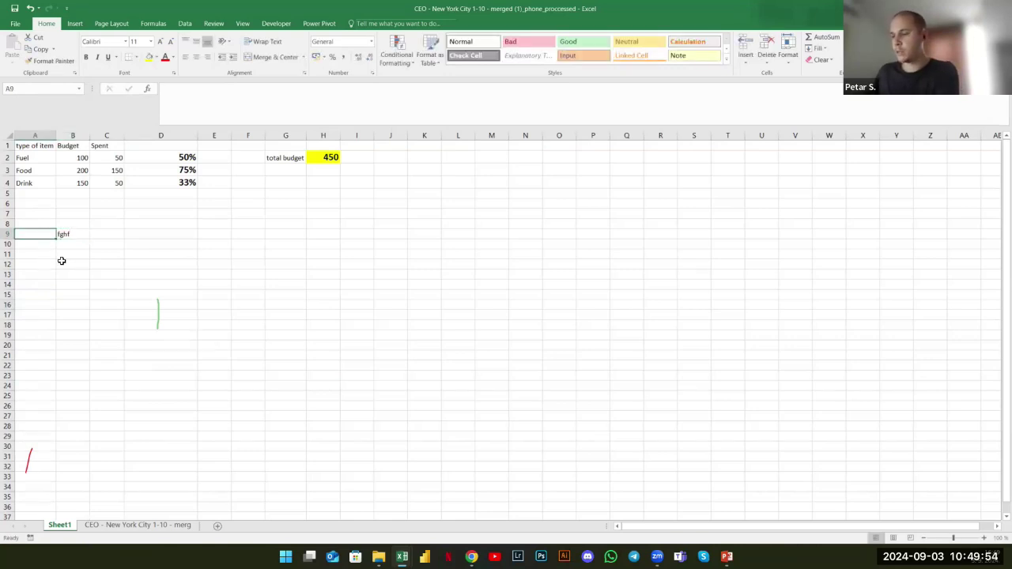
{"action": "type", "text": "15:30"}
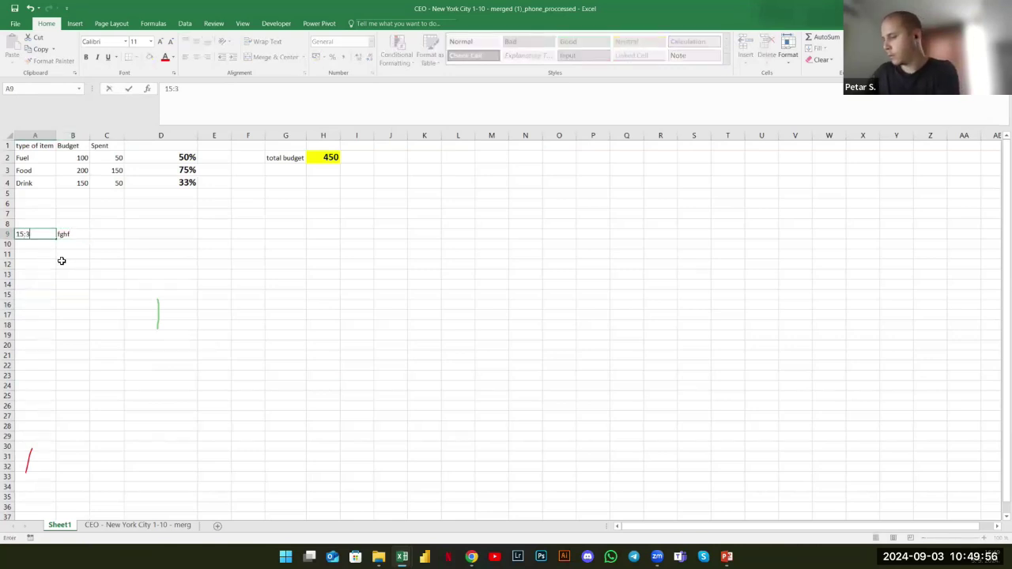
{"action": "key", "text": "Return"}
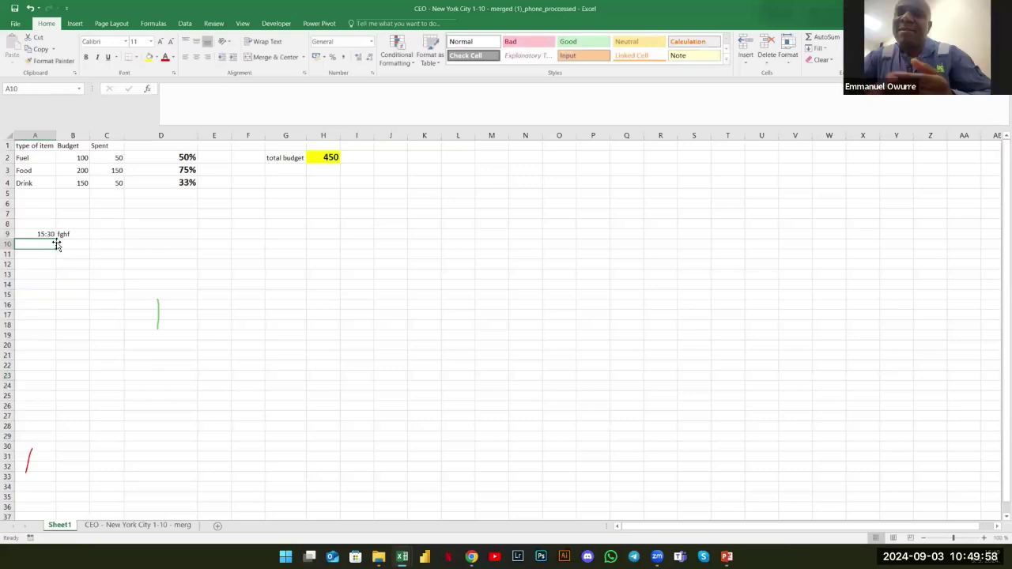
{"action": "left_click", "coordinate": [42, 233]}
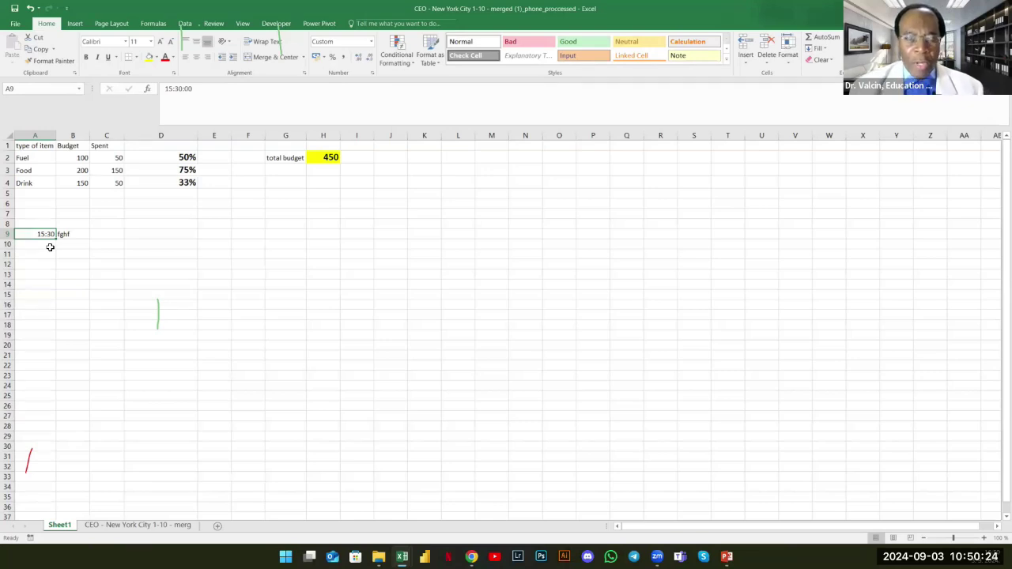
{"action": "left_click_drag", "start_coordinate": [41, 217], "coordinate": [69, 234]}
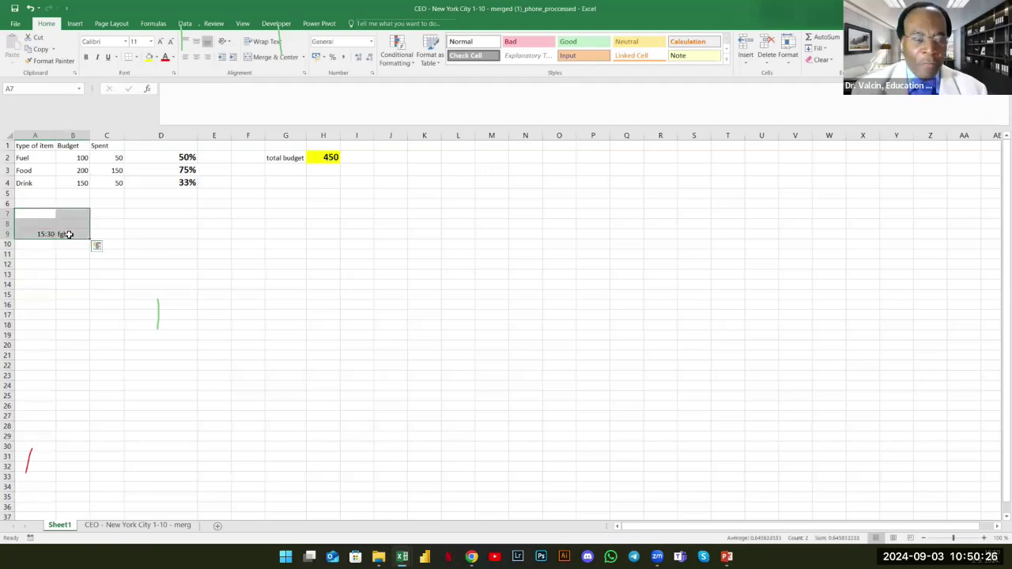
{"action": "left_click", "coordinate": [43, 226]}
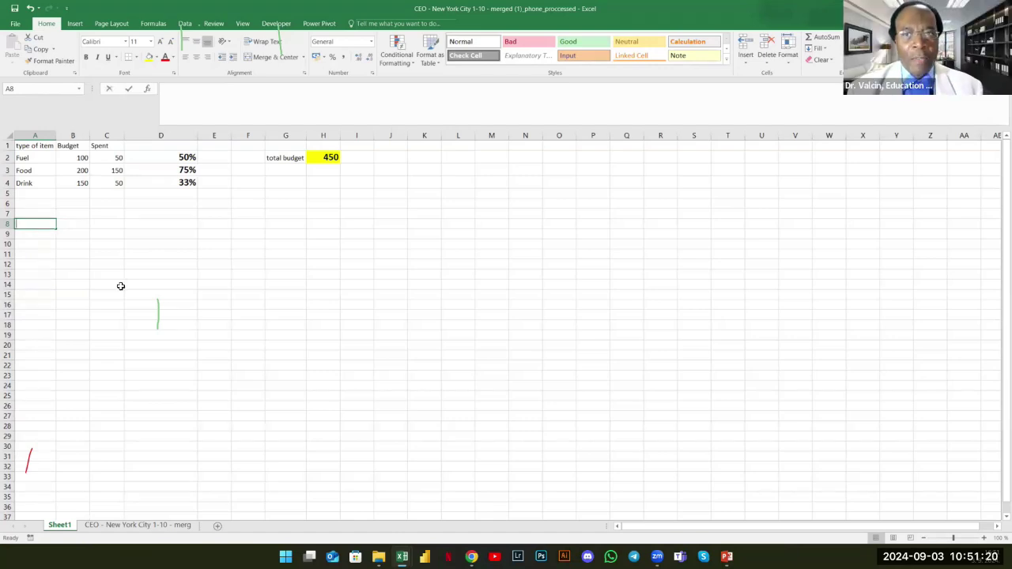
{"action": "type", "text": "+time"}
{"action": "key", "text": "Tab"}
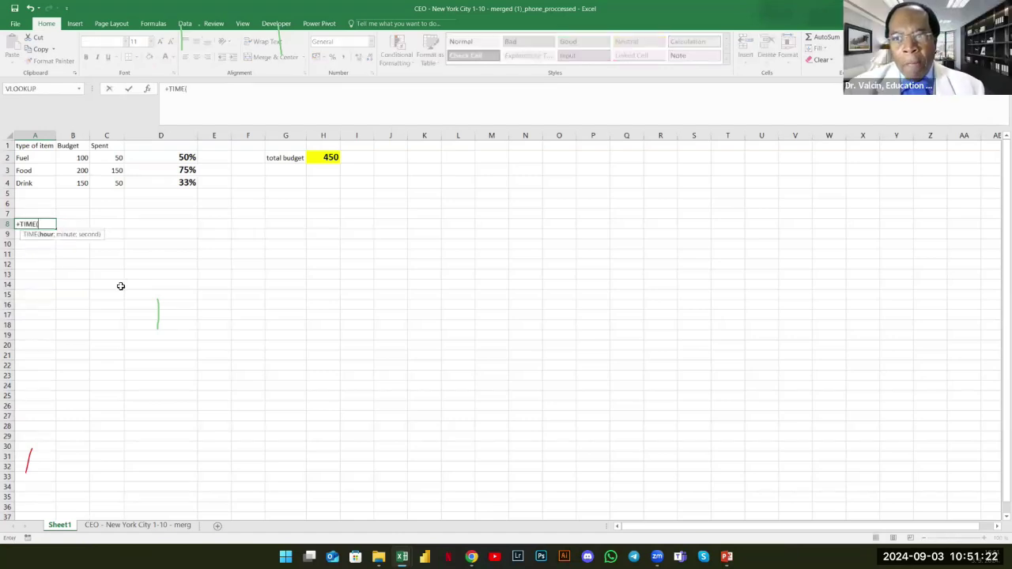
{"action": "key", "text": "Escape"}
{"action": "type", "text": "+curr"}
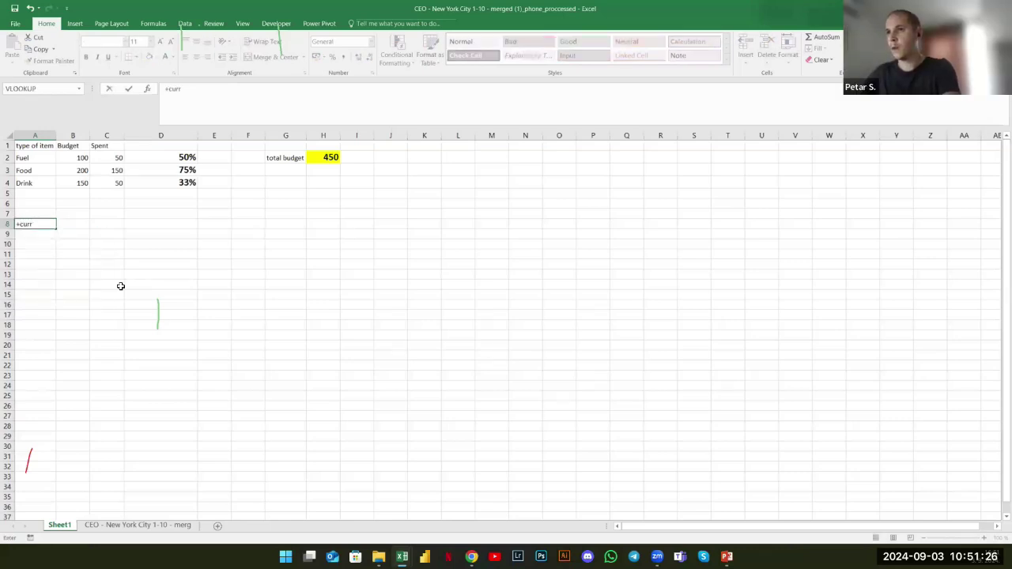
{"action": "key", "text": "Escape"}
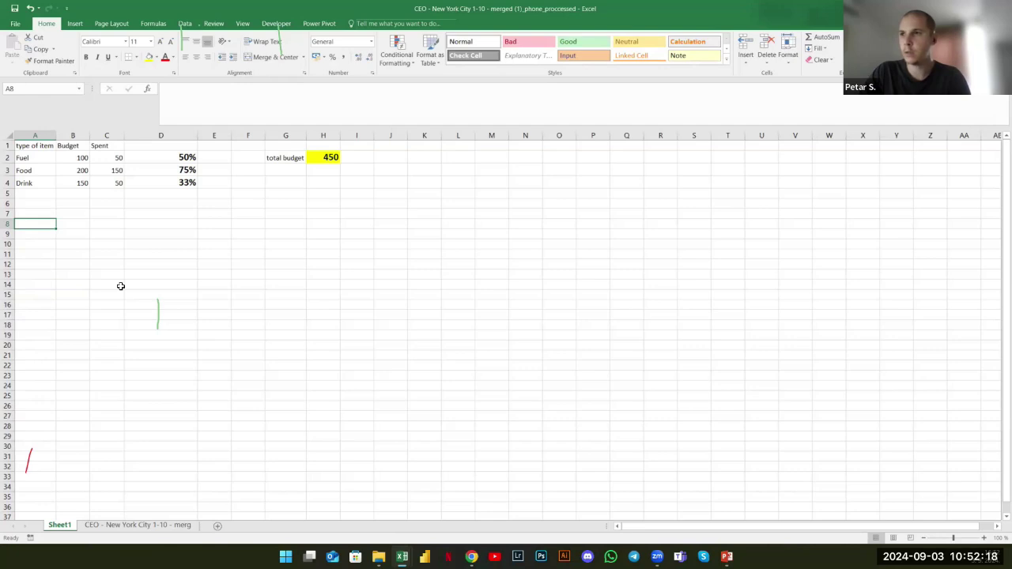
Enter the sample text ggfdf in B10 and the time 16:52 beside it in A10
{"action": "key", "text": "Down"}
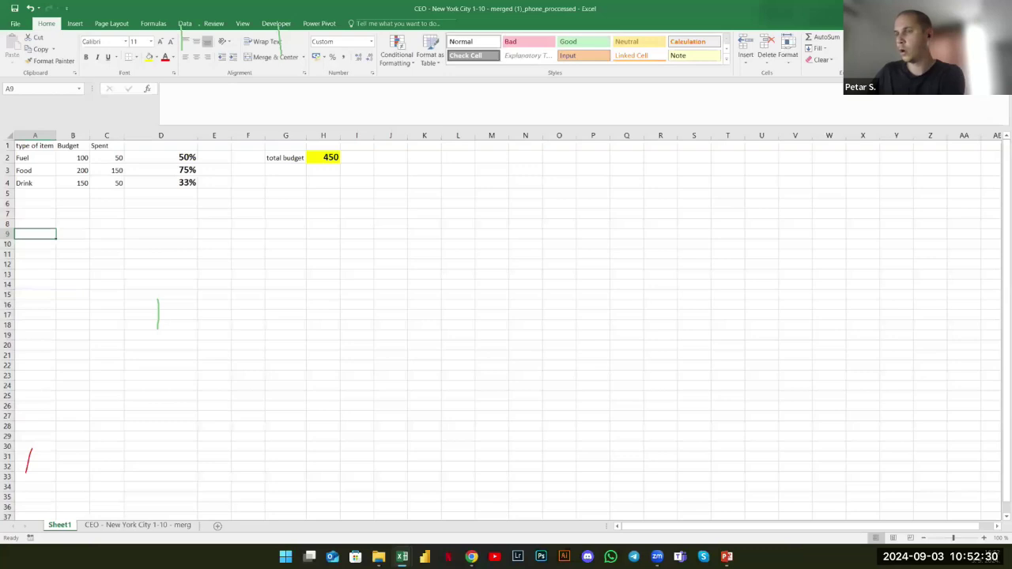
{"action": "left_click", "coordinate": [73, 244]}
{"action": "type", "text": "ggfdf"}
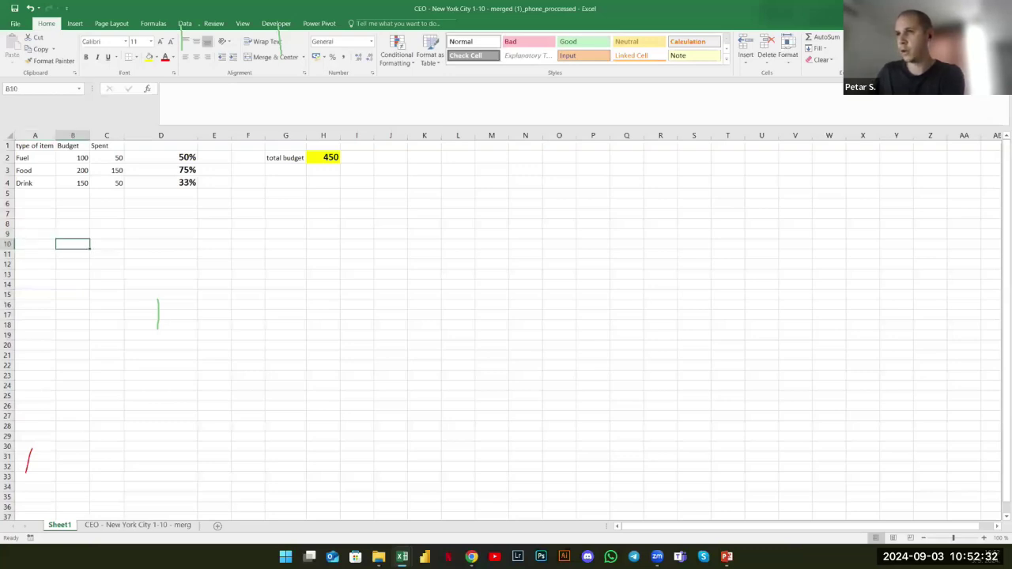
{"action": "left_click", "coordinate": [34, 234]}
{"action": "left_click", "coordinate": [34, 244]}
{"action": "type", "text": "16"}
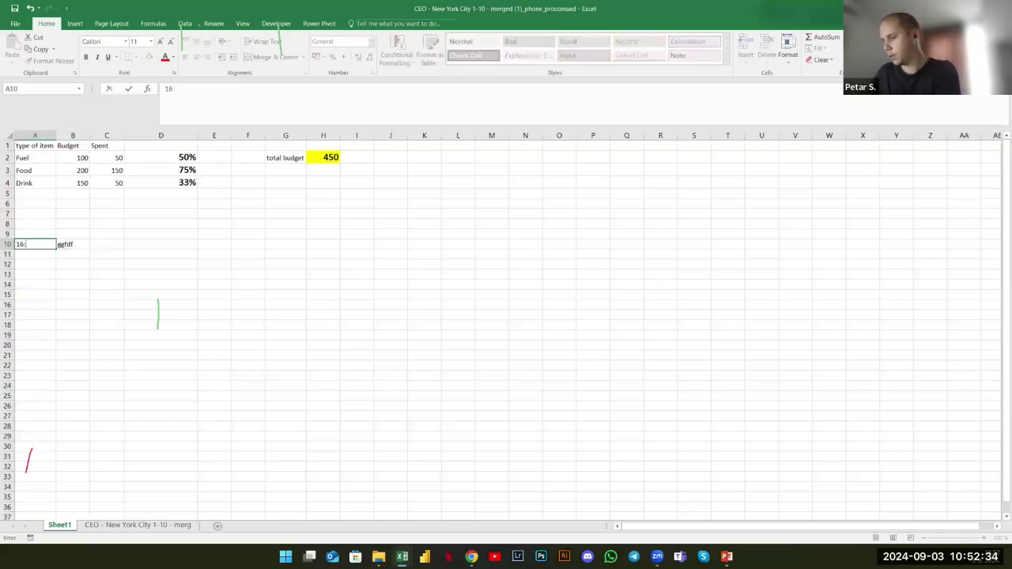
{"action": "type", "text": ":52"}
{"action": "key", "text": "Return"}
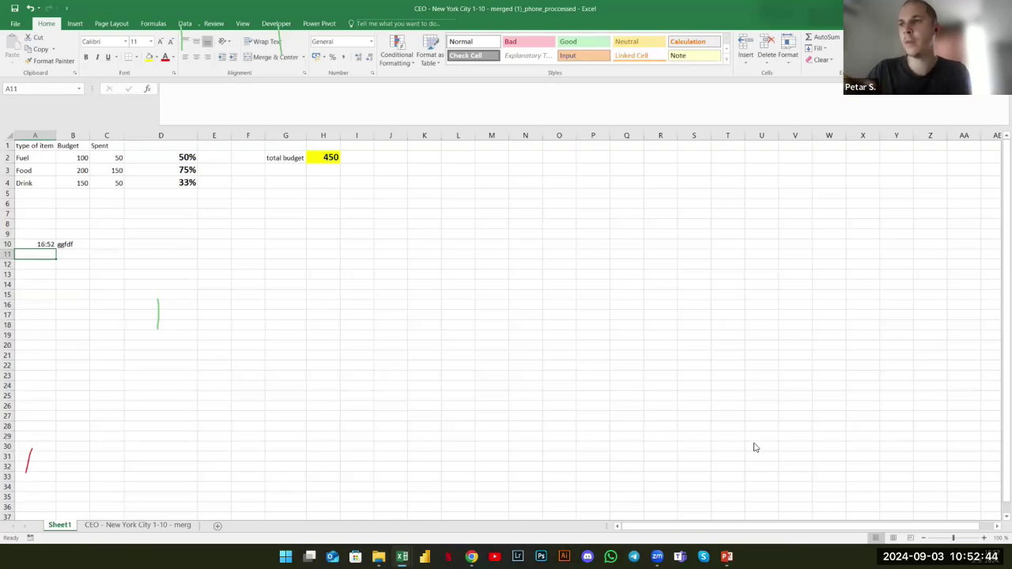
Clear the sample time and text from the range A9:C14
{"action": "left_click_drag", "start_coordinate": [40, 234], "coordinate": [90, 289]}
{"action": "key", "text": "Delete"}
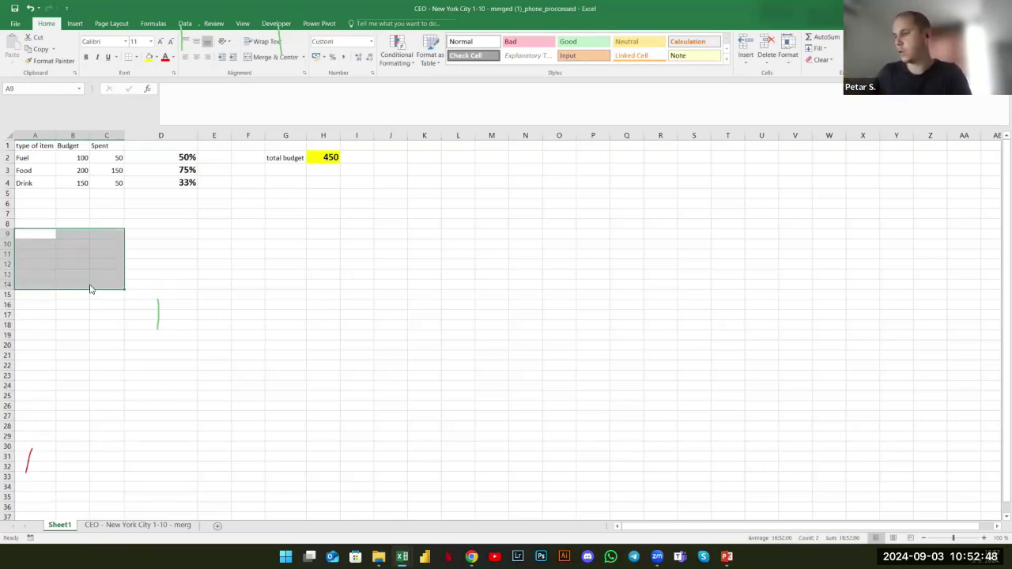
{"action": "key", "text": "Up"}
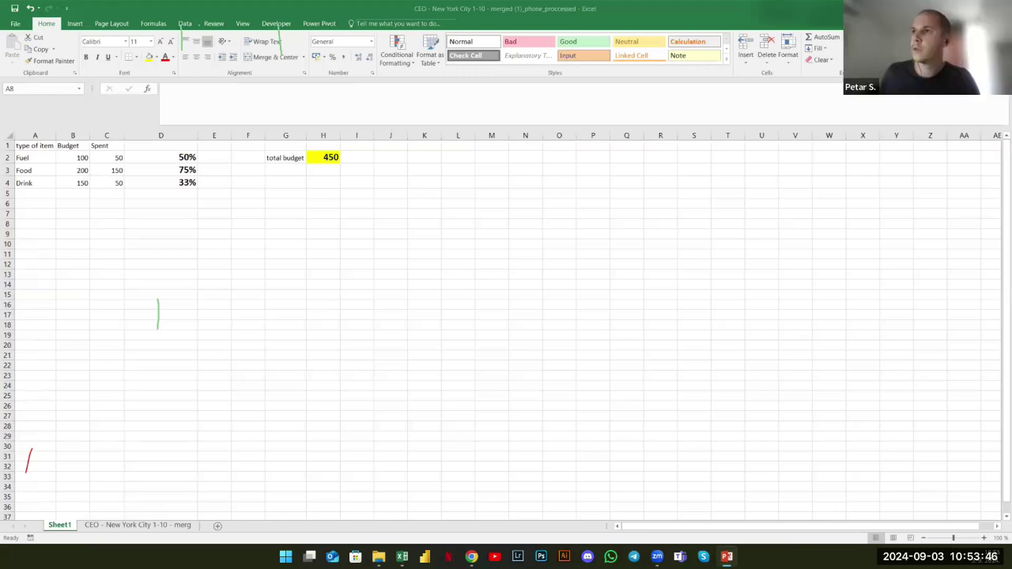
{"action": "left_click", "coordinate": [264, 193]}
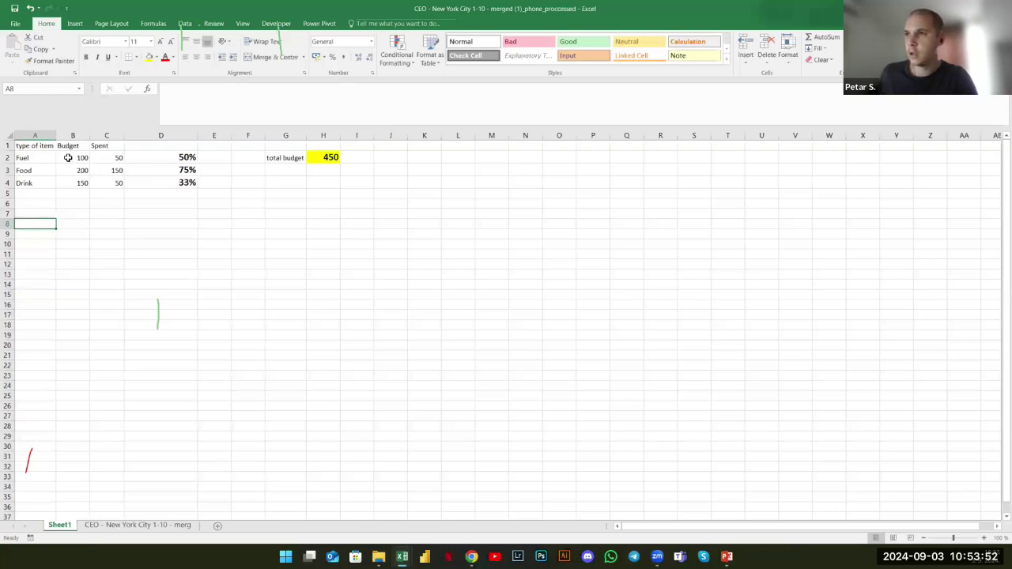
{"action": "left_click_drag", "start_coordinate": [43, 145], "coordinate": [392, 266]}
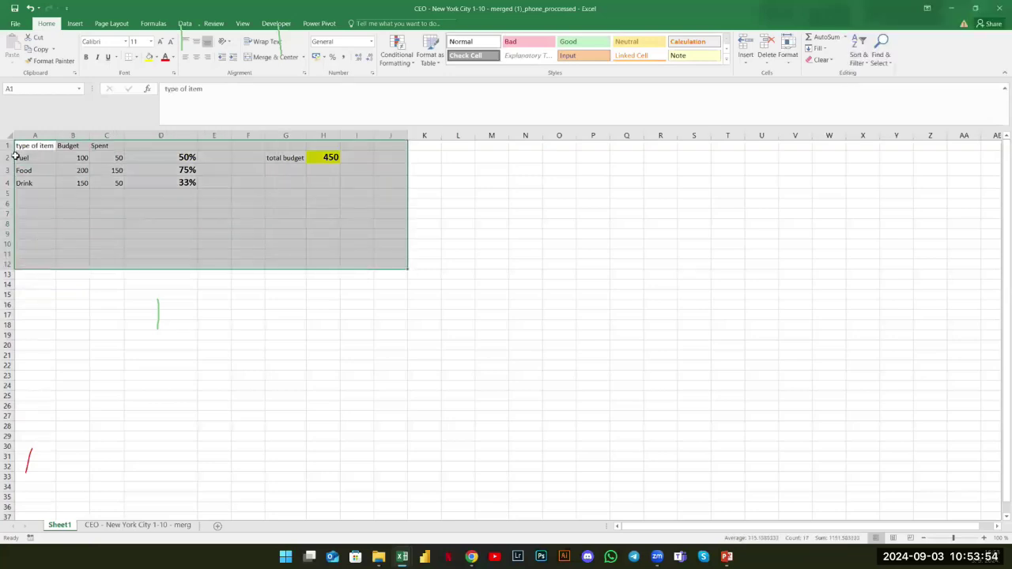
{"action": "left_click_drag", "start_coordinate": [39, 158], "coordinate": [115, 159]}
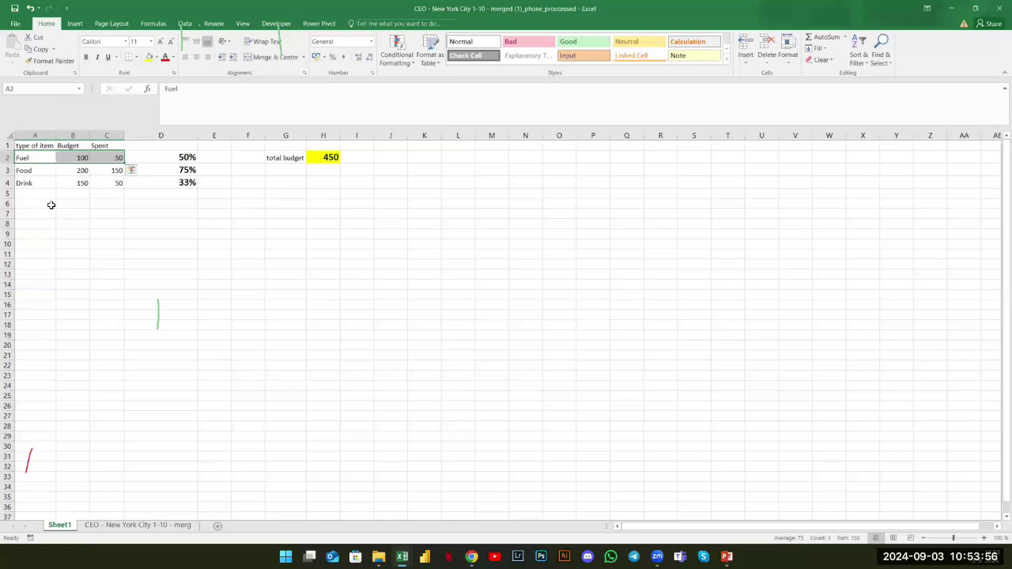
{"action": "left_click", "coordinate": [48, 158]}
{"action": "left_click", "coordinate": [78, 157]}
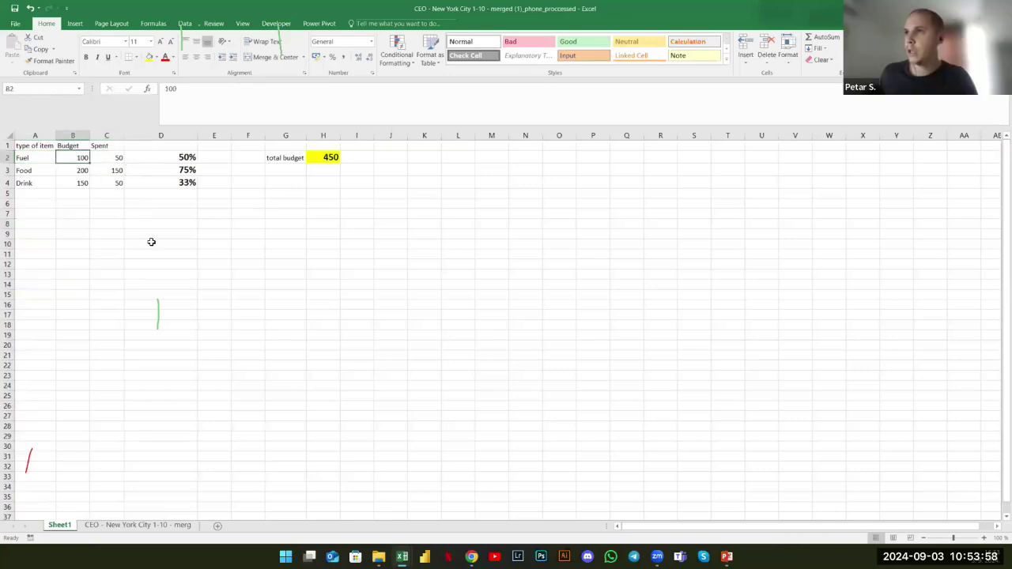
Apply a red font colour to the Food spent amount in C3, and undo the colour change
{"action": "left_click", "coordinate": [114, 173]}
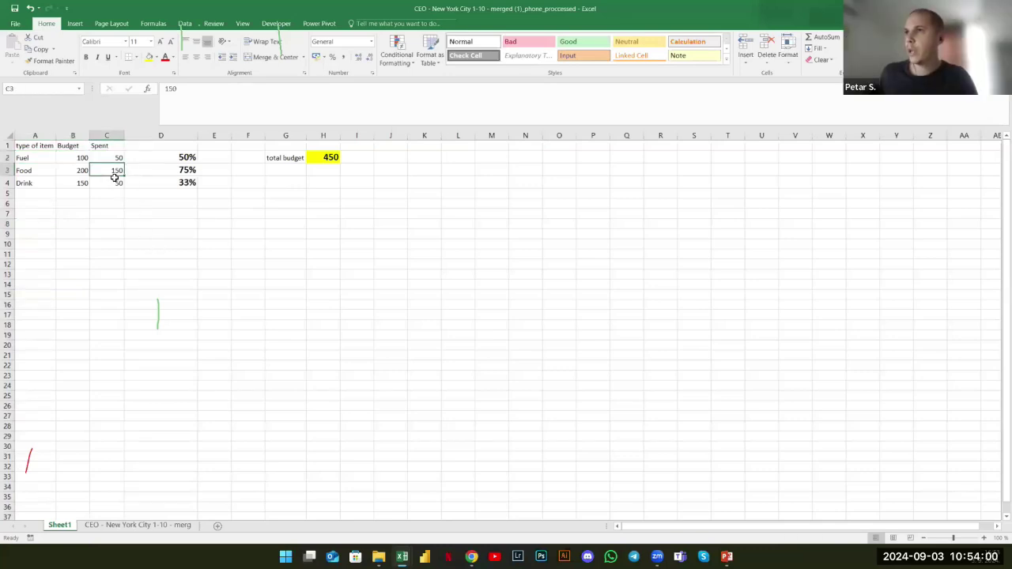
{"action": "left_click", "coordinate": [165, 57]}
{"action": "left_click", "coordinate": [33, 12]}
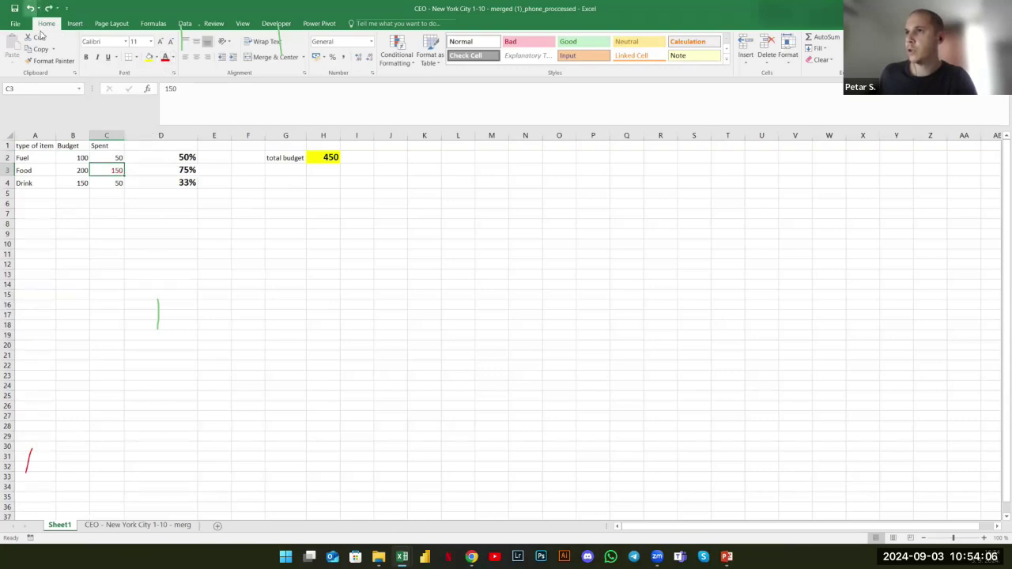
Try the Number and Short Date formats on the Drink percentage in D4, and undo both format changes
{"action": "left_click", "coordinate": [186, 184]}
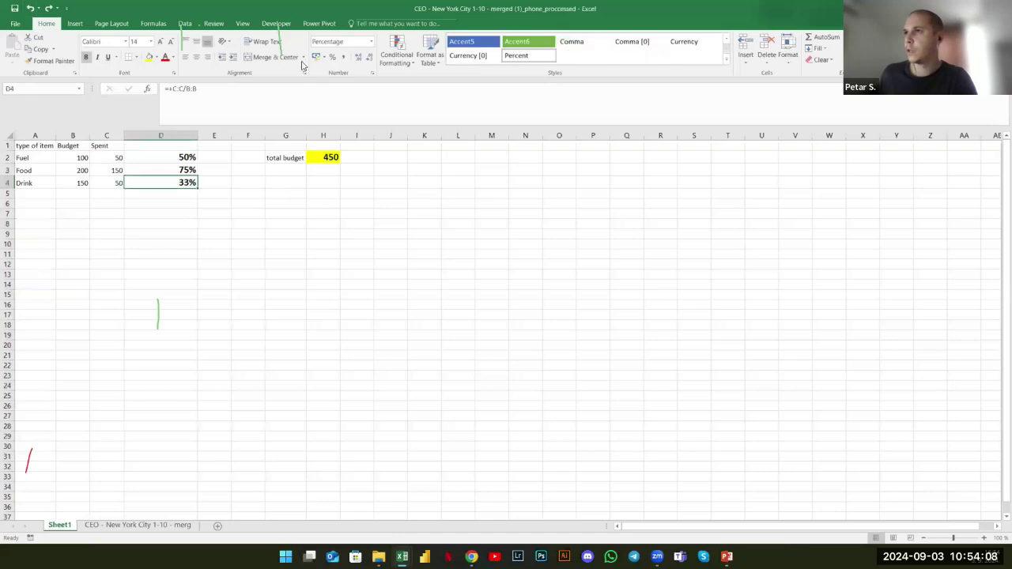
{"action": "left_click", "coordinate": [370, 41]}
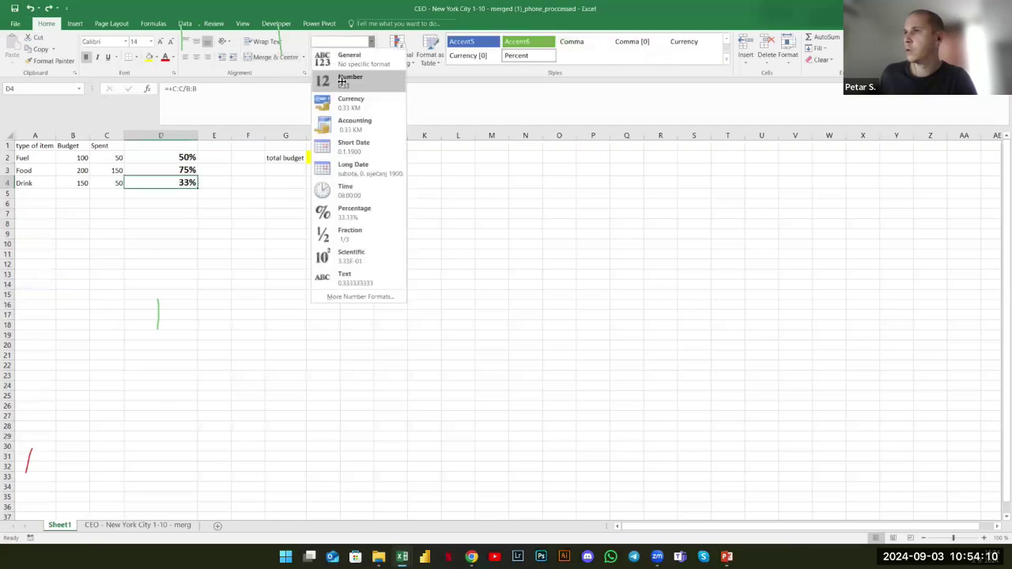
{"action": "left_click", "coordinate": [341, 81]}
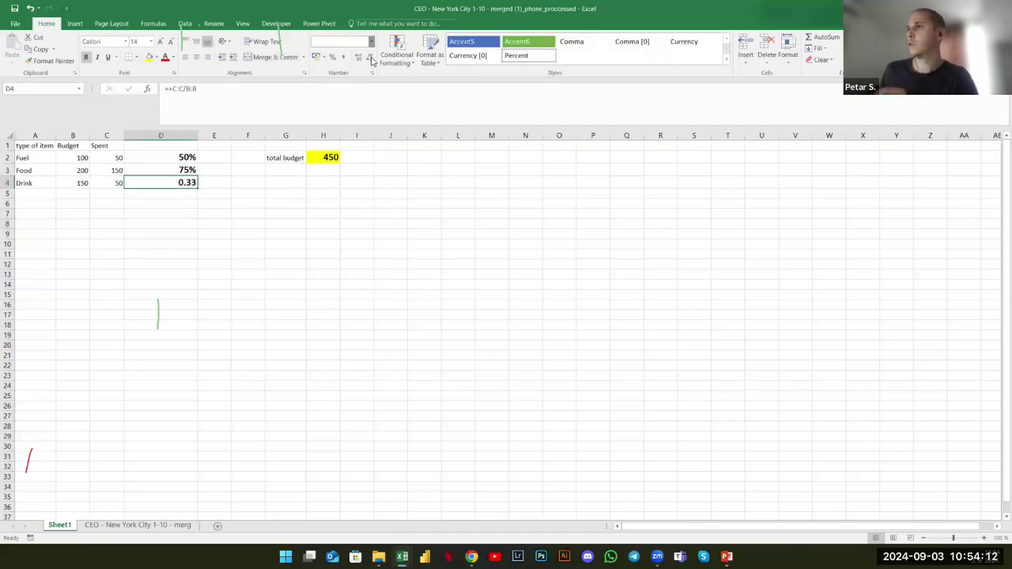
{"action": "left_click", "coordinate": [371, 41]}
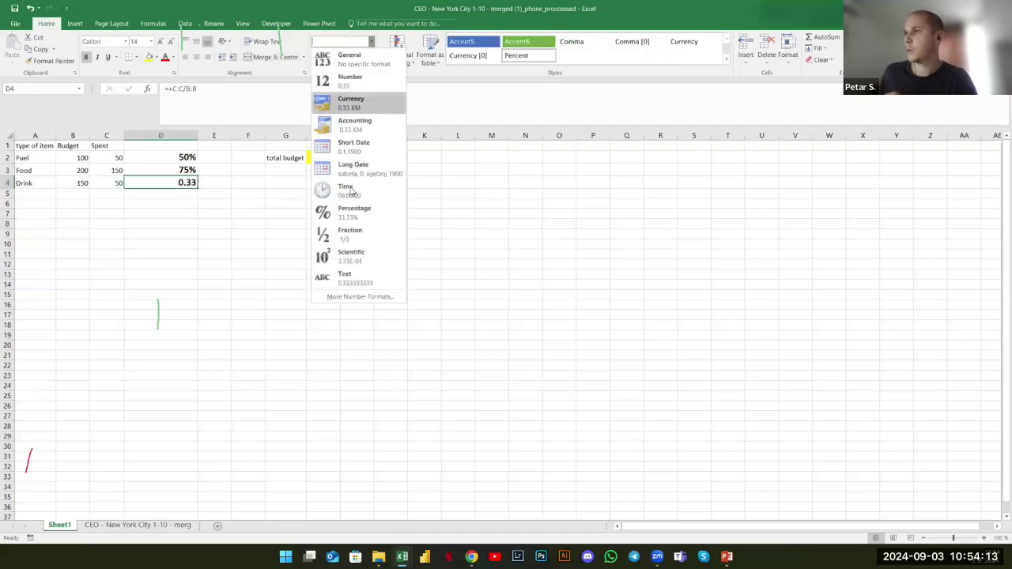
{"action": "left_click", "coordinate": [356, 147]}
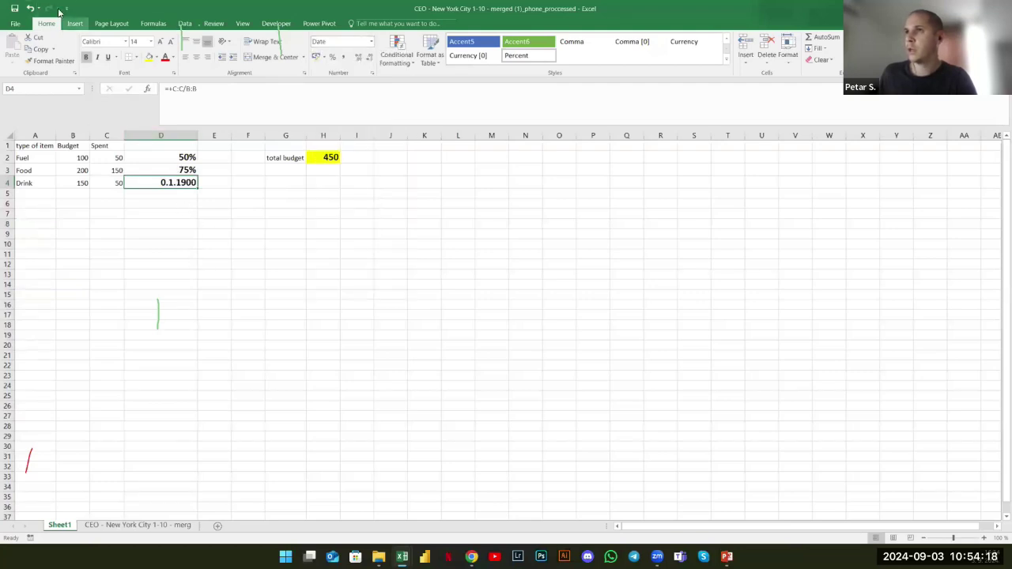
{"action": "left_click", "coordinate": [31, 10]}
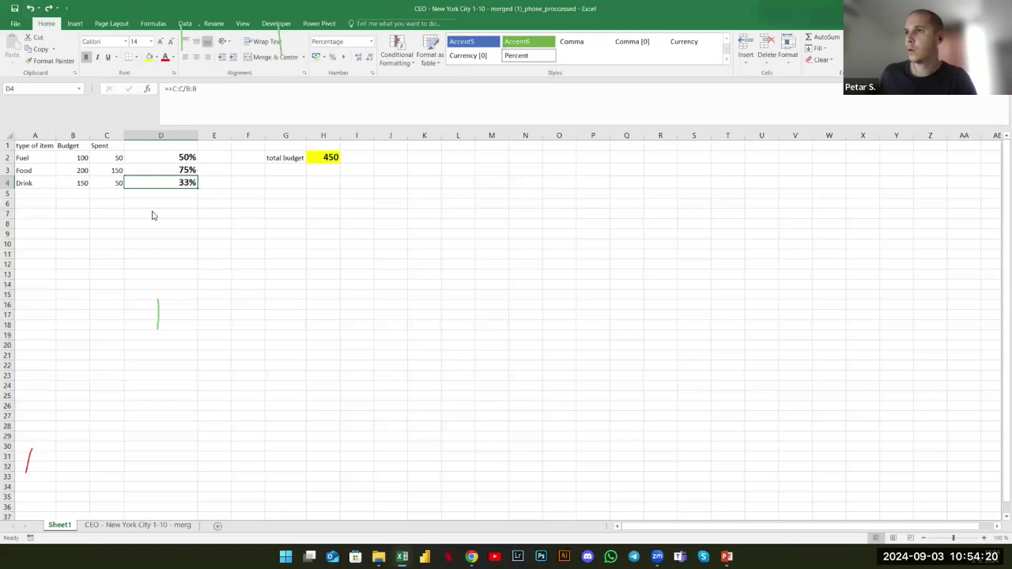
Give the Drink spent amount in C4 a black fill with bold white text
{"action": "left_click", "coordinate": [109, 182]}
{"action": "left_click", "coordinate": [156, 57]}
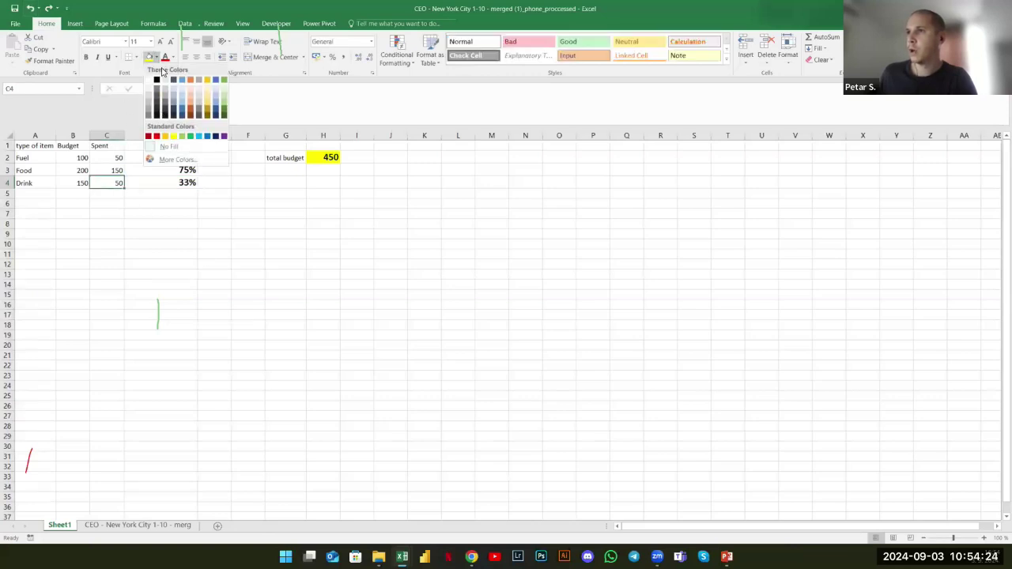
{"action": "left_click", "coordinate": [157, 80]}
{"action": "left_click", "coordinate": [173, 58]}
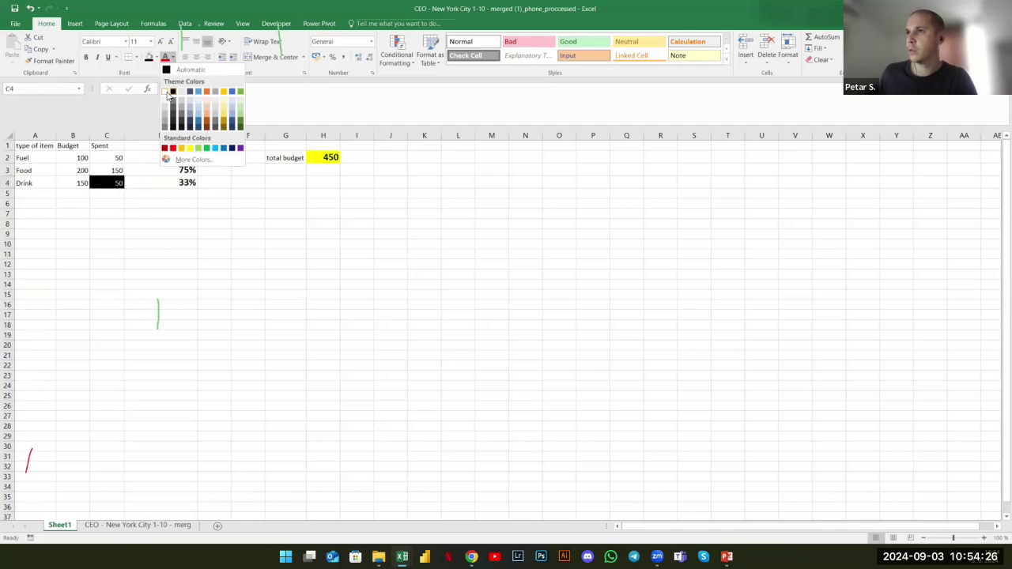
{"action": "left_click", "coordinate": [167, 96]}
{"action": "left_click", "coordinate": [87, 61]}
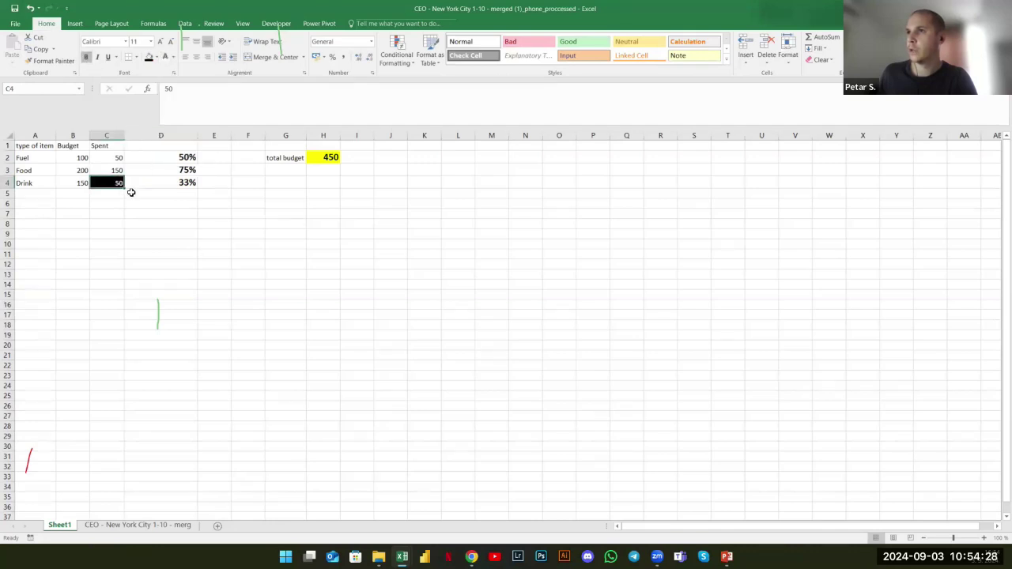
{"action": "left_click", "coordinate": [300, 219]}
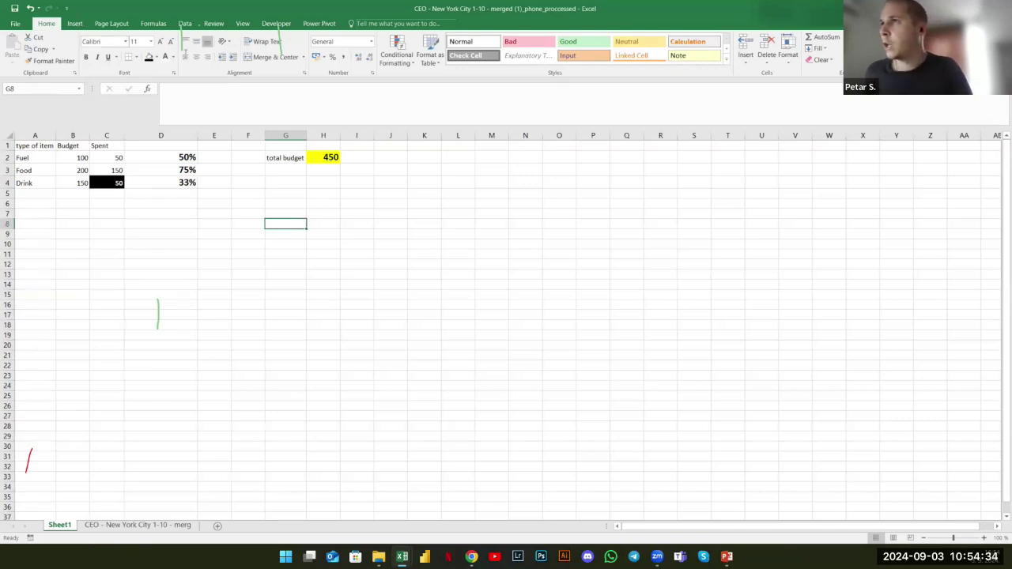
Draw a block down arrow below the budget table and reposition it, rotated to point toward the lower left
{"action": "left_click", "coordinate": [83, 24]}
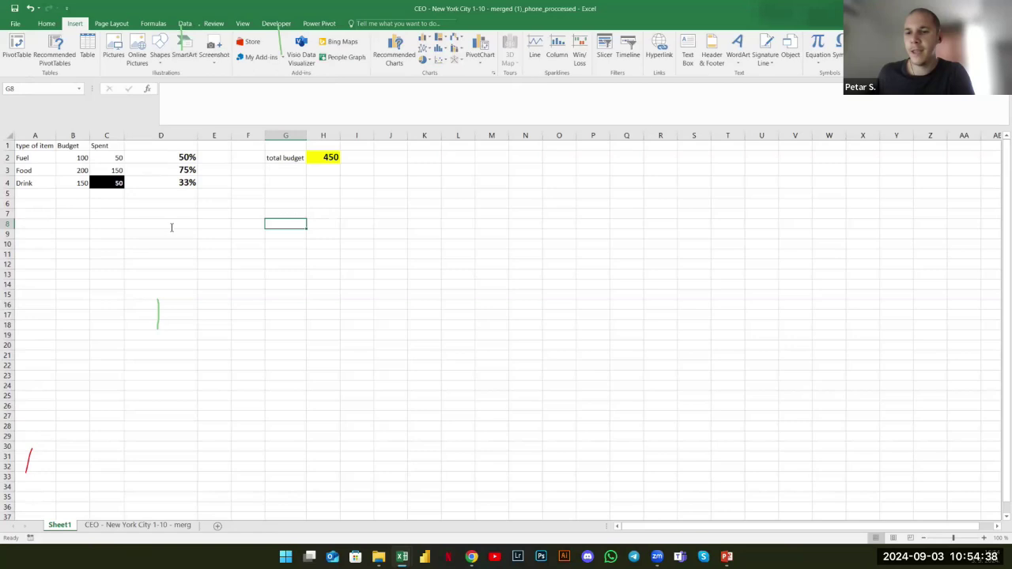
{"action": "left_click", "coordinate": [209, 224]}
{"action": "left_click", "coordinate": [156, 46]}
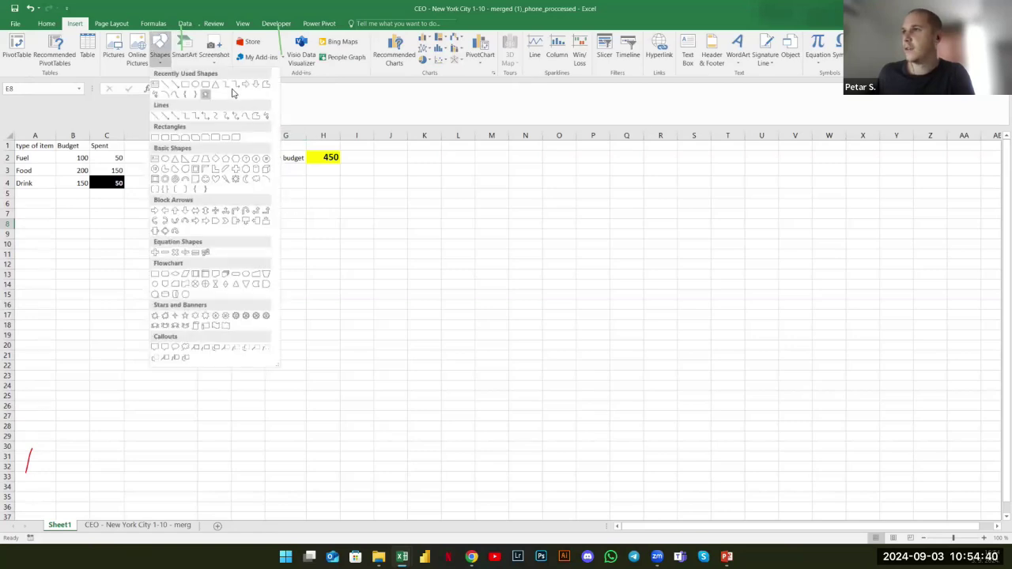
{"action": "left_click", "coordinate": [251, 85]}
{"action": "left_click_drag", "start_coordinate": [161, 198], "coordinate": [226, 294]}
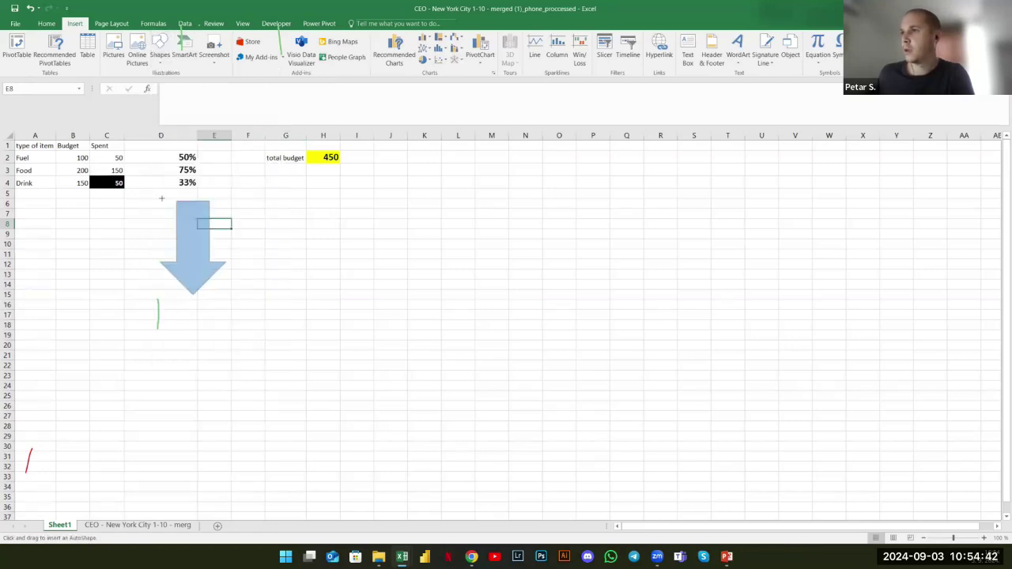
{"action": "left_click_drag", "start_coordinate": [192, 245], "coordinate": [271, 275]}
{"action": "left_click_drag", "start_coordinate": [271, 211], "coordinate": [313, 229]}
{"action": "left_click", "coordinate": [356, 344]}
Delete the arrow shape from the sheet
{"action": "left_click", "coordinate": [271, 286]}
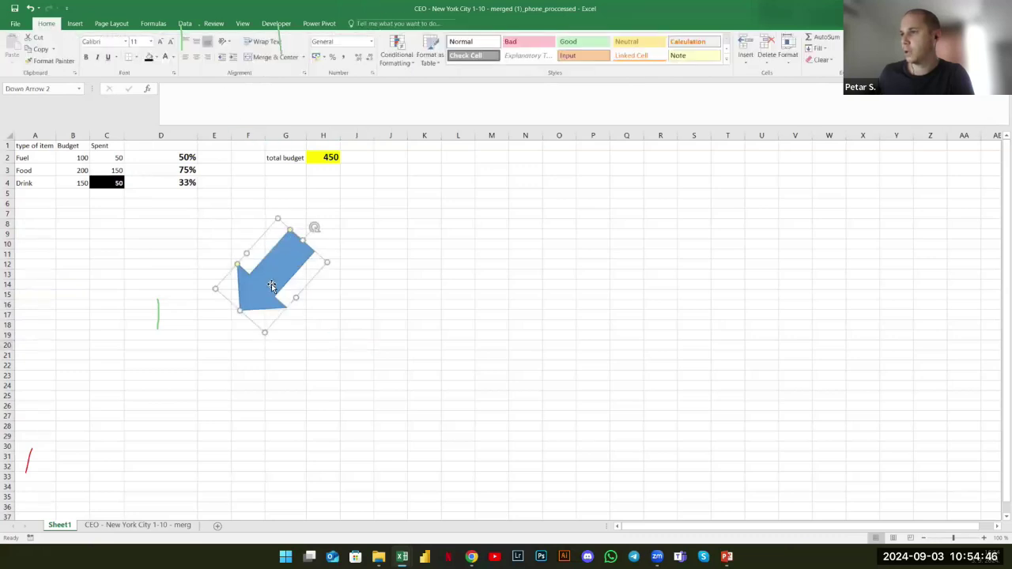
{"action": "key", "text": "Delete"}
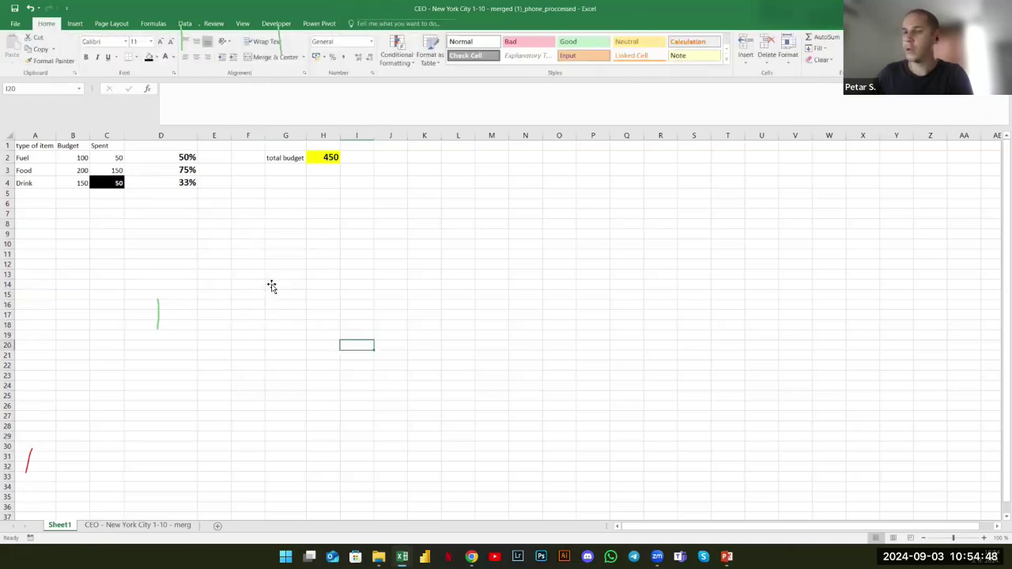
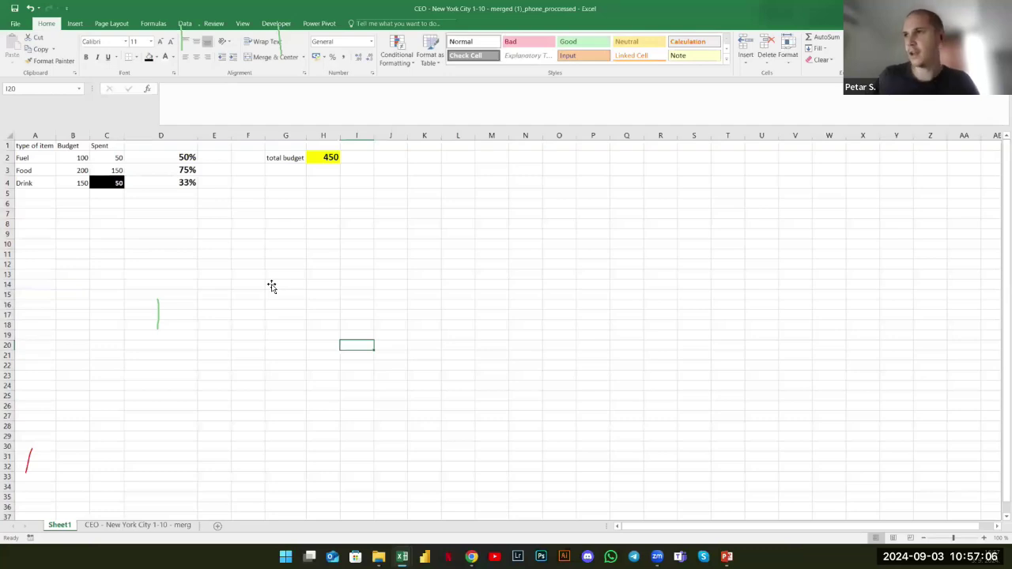
{"action": "left_click", "coordinate": [161, 214]}
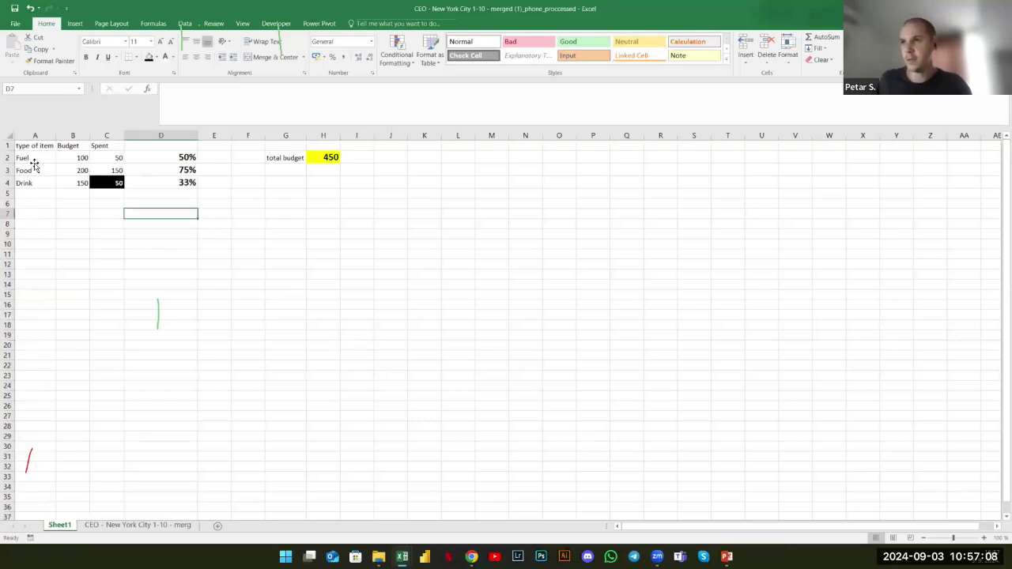
{"action": "left_click_drag", "start_coordinate": [35, 158], "coordinate": [145, 182]}
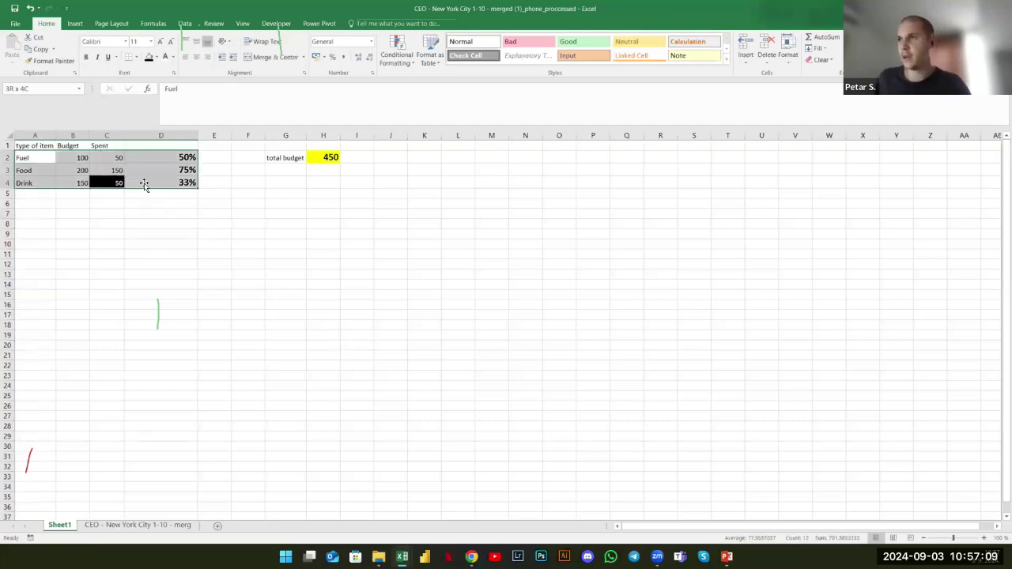
{"action": "left_click", "coordinate": [79, 223]}
{"action": "left_click", "coordinate": [42, 158]}
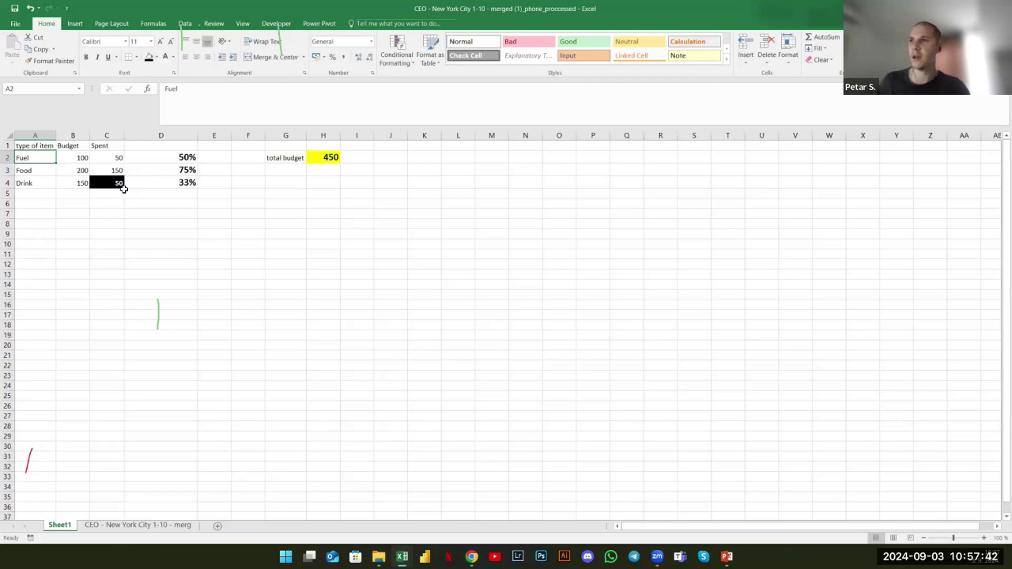
{"action": "left_click", "coordinate": [248, 223]}
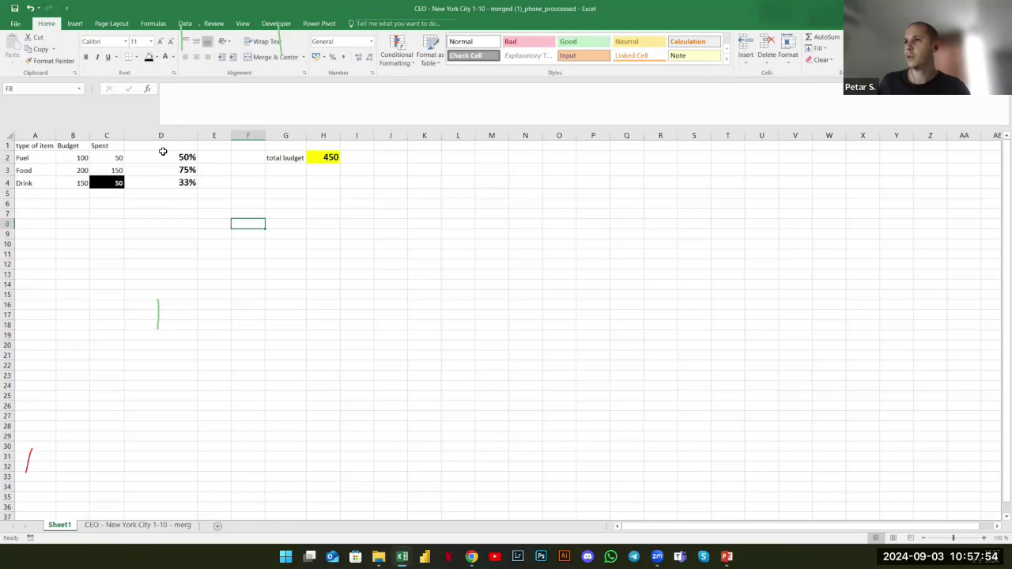
{"action": "left_click_drag", "start_coordinate": [162, 154], "coordinate": [162, 189]}
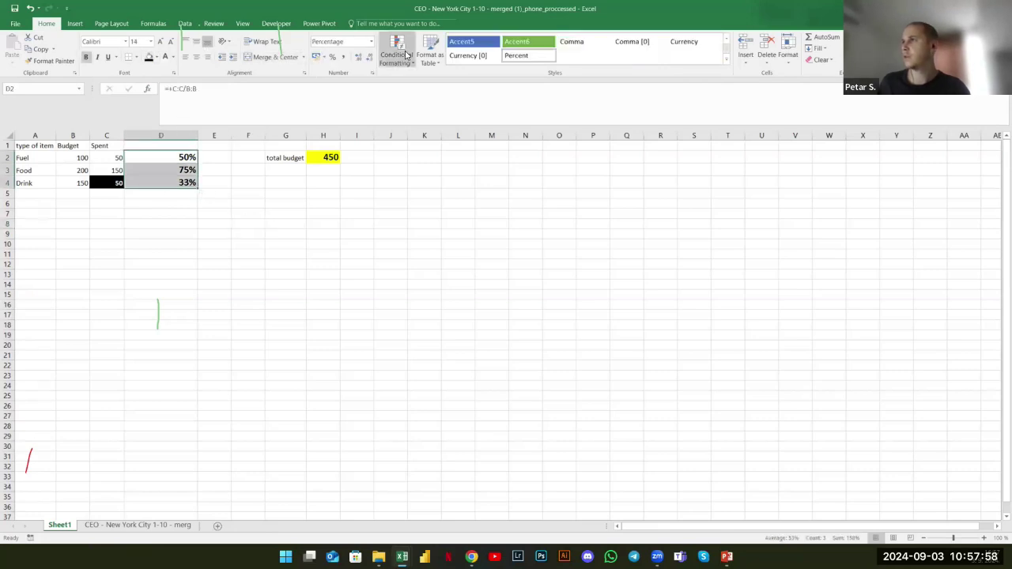
{"action": "left_click", "coordinate": [214, 274]}
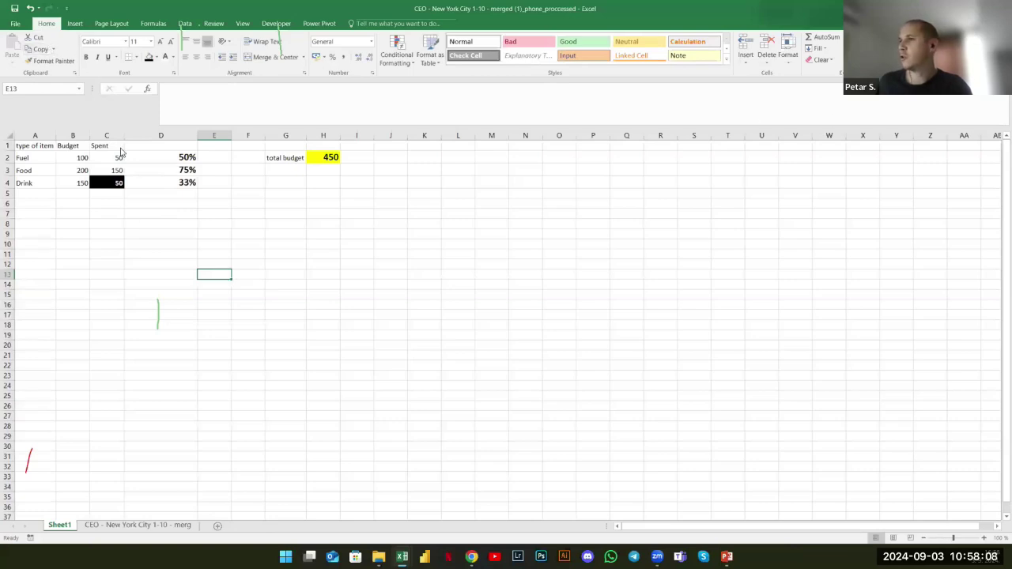
{"action": "left_click", "coordinate": [50, 61]}
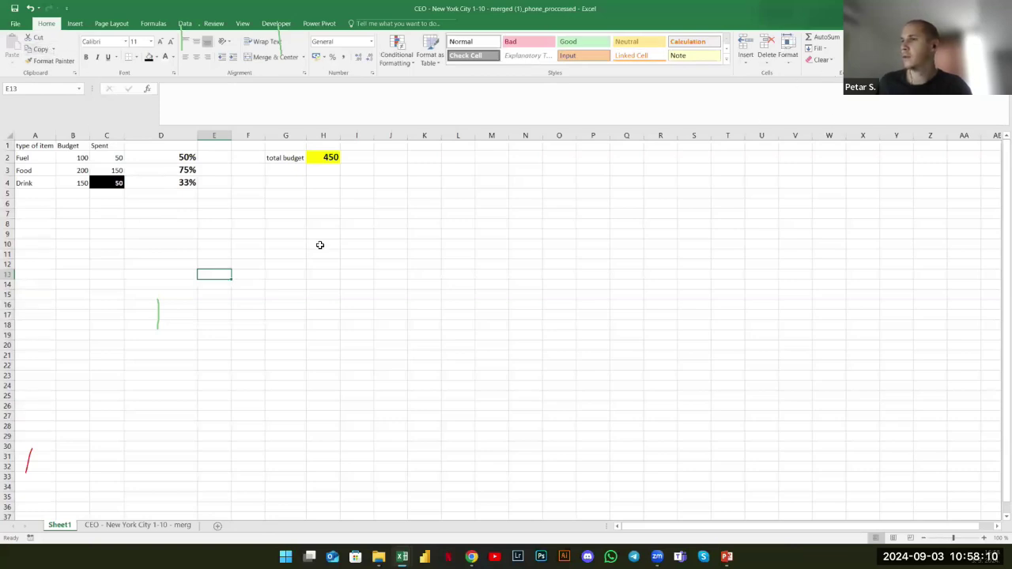
{"action": "left_click", "coordinate": [121, 215]}
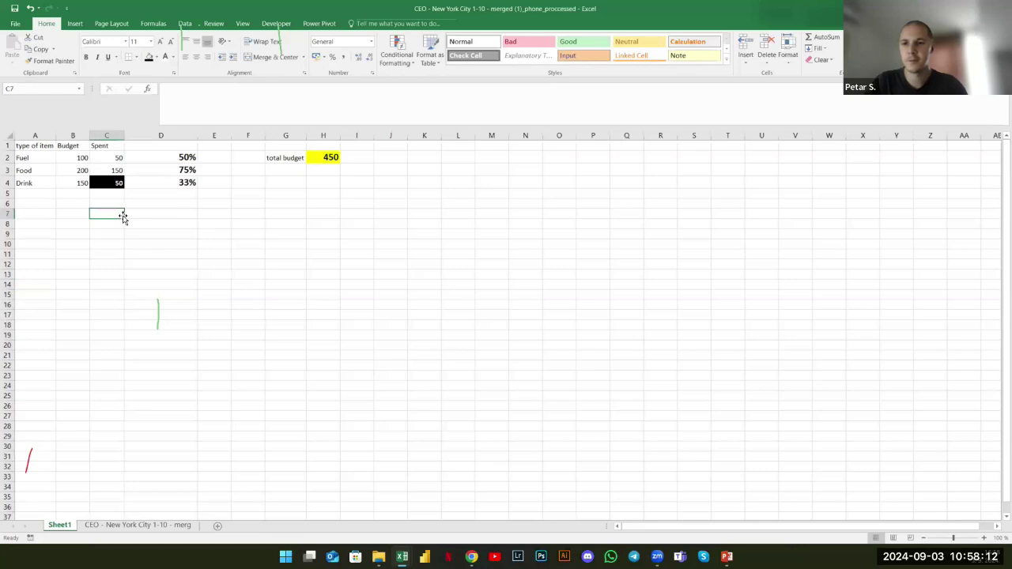